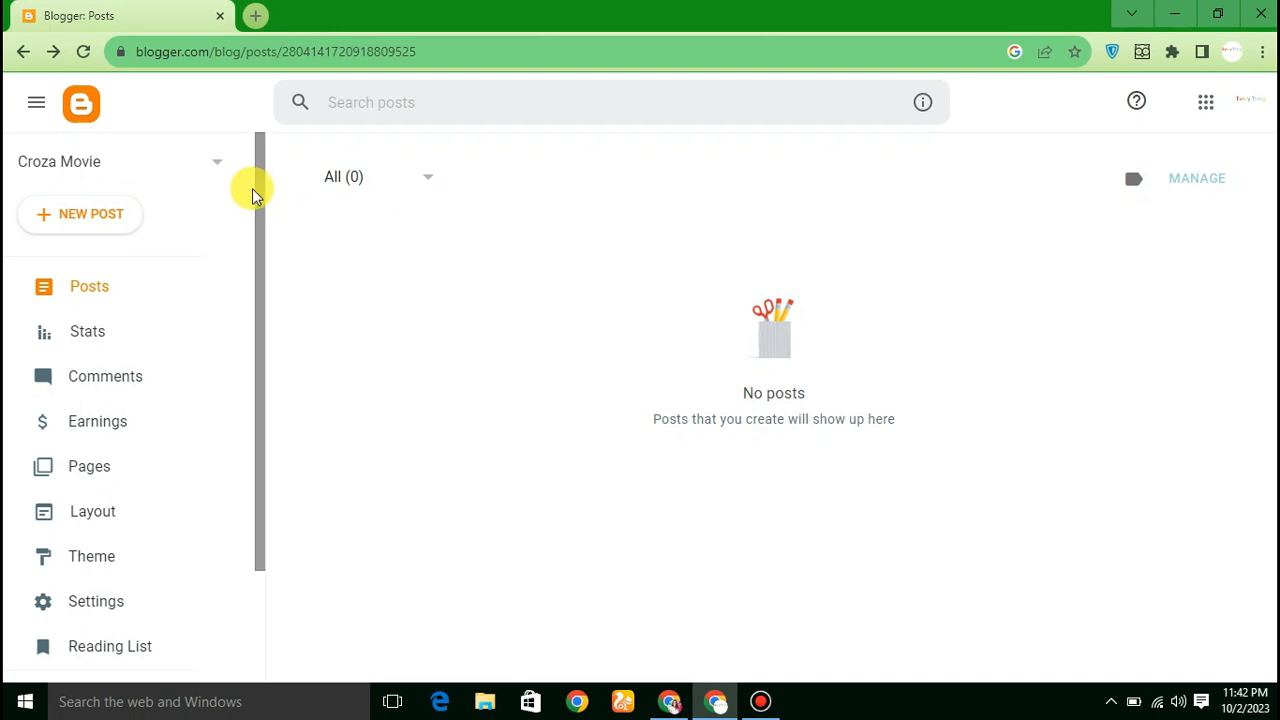
Step: Start a new post in the Croza Movie blog
{"action": "left_click", "coordinate": [90, 226]}
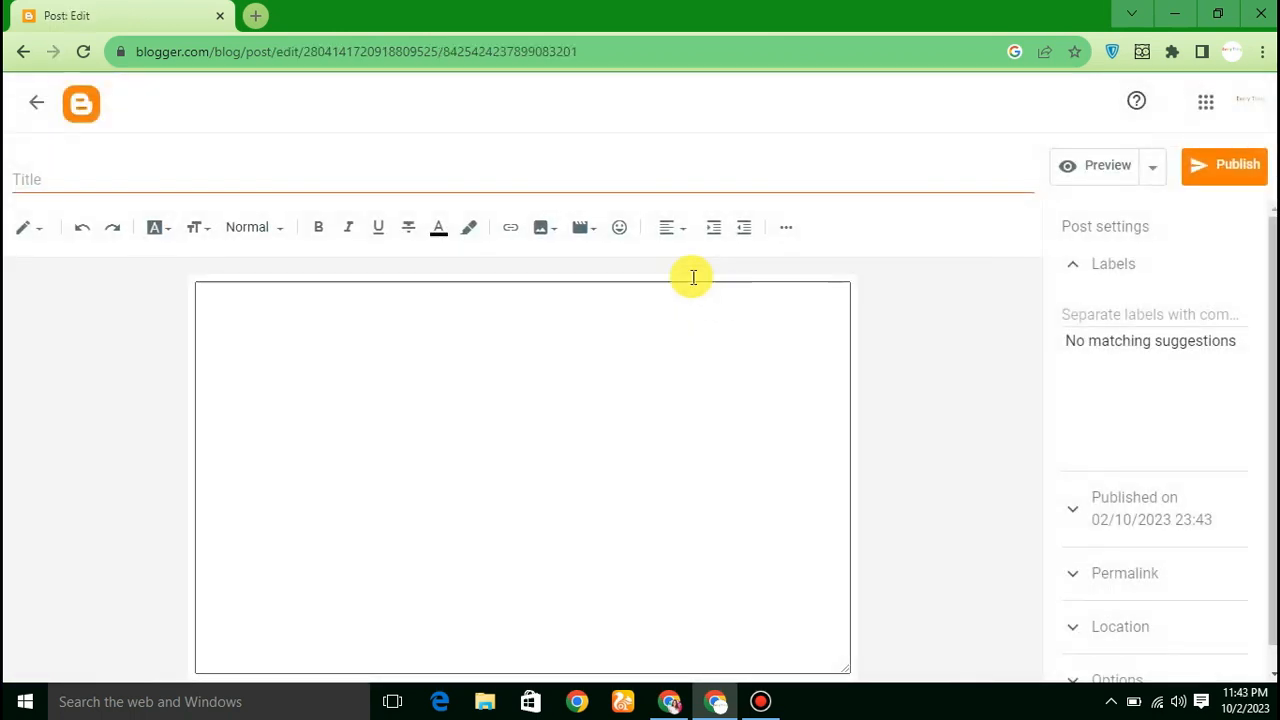
{"action": "left_click", "coordinate": [463, 171]}
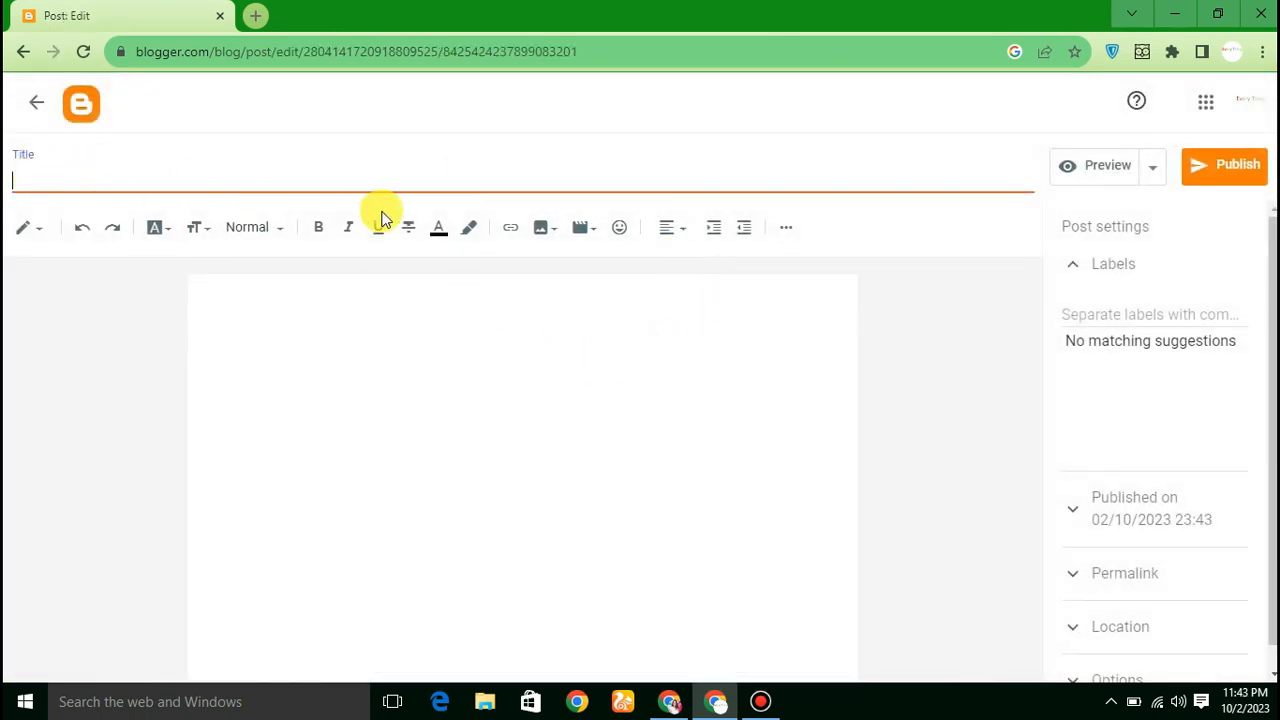
{"action": "left_click", "coordinate": [480, 364]}
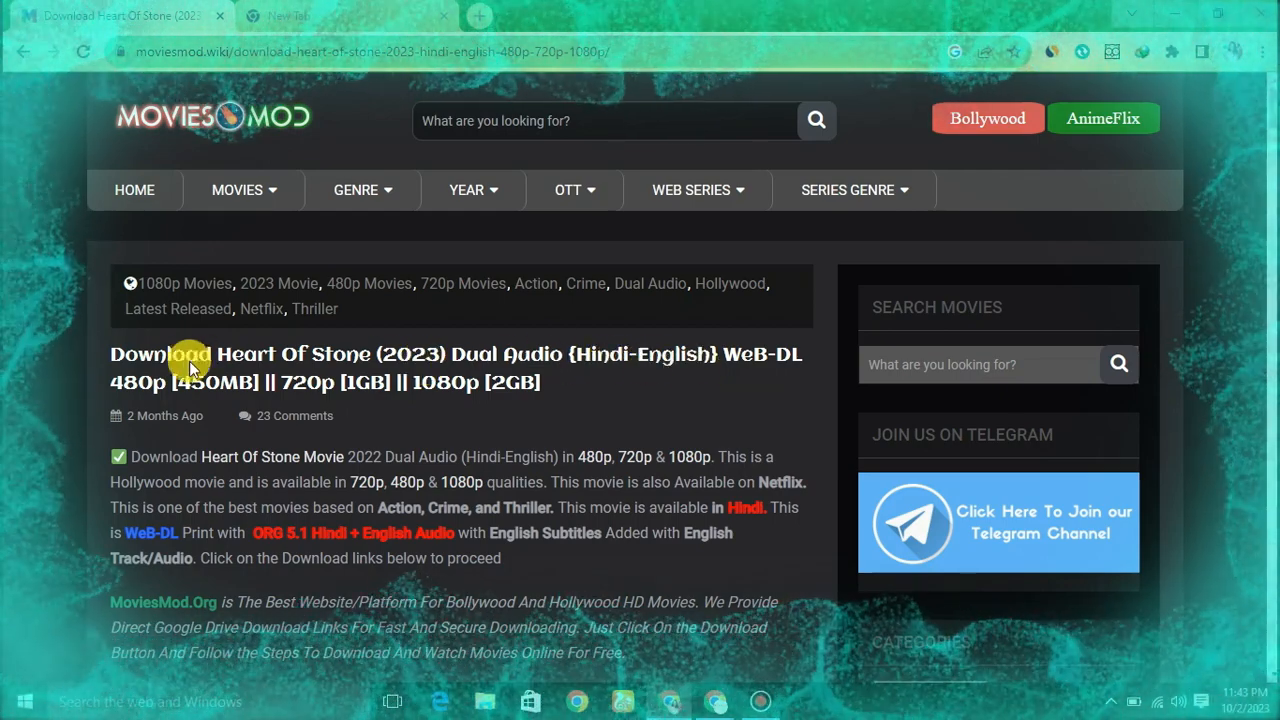
Step: Copy "Download Heart Of Stone (2023) Dual Audio {Hindi-English} WeB-DL" from the MoviesMod page into the Blogger post's title
{"action": "left_click", "coordinate": [190, 362]}
{"action": "left_click", "coordinate": [407, 15]}
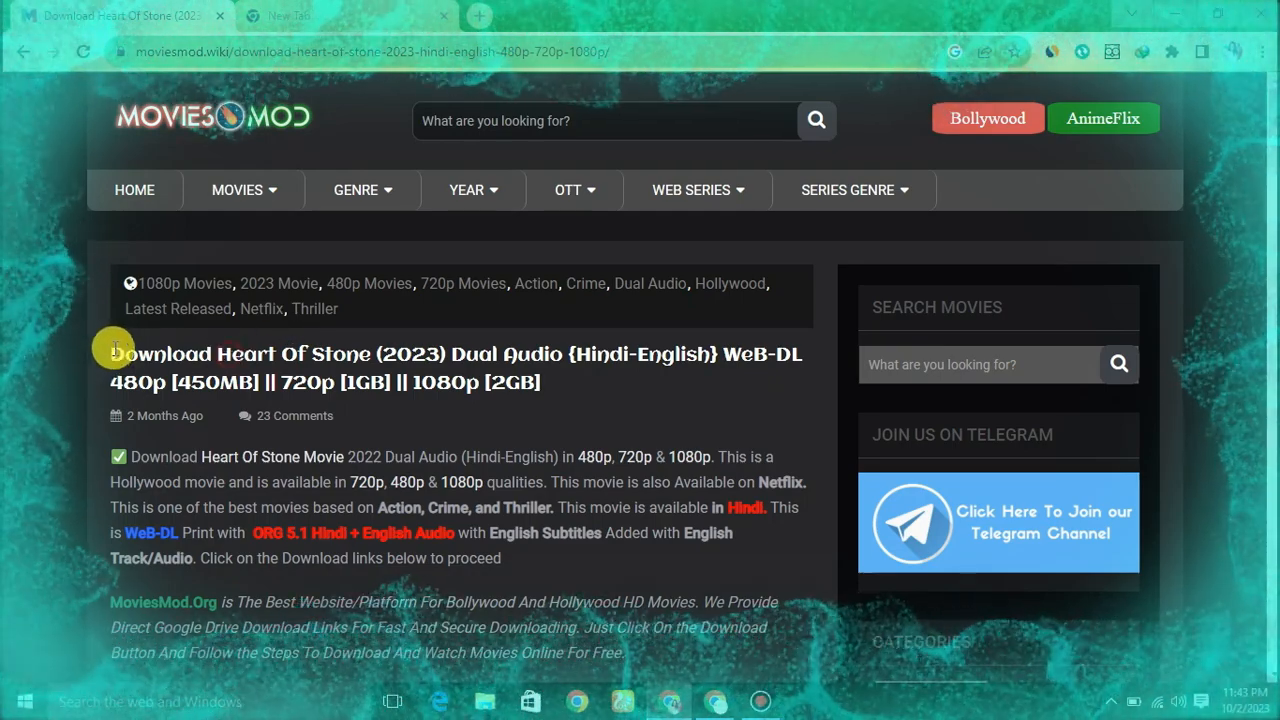
{"action": "left_click_drag", "start_coordinate": [112, 352], "coordinate": [806, 370]}
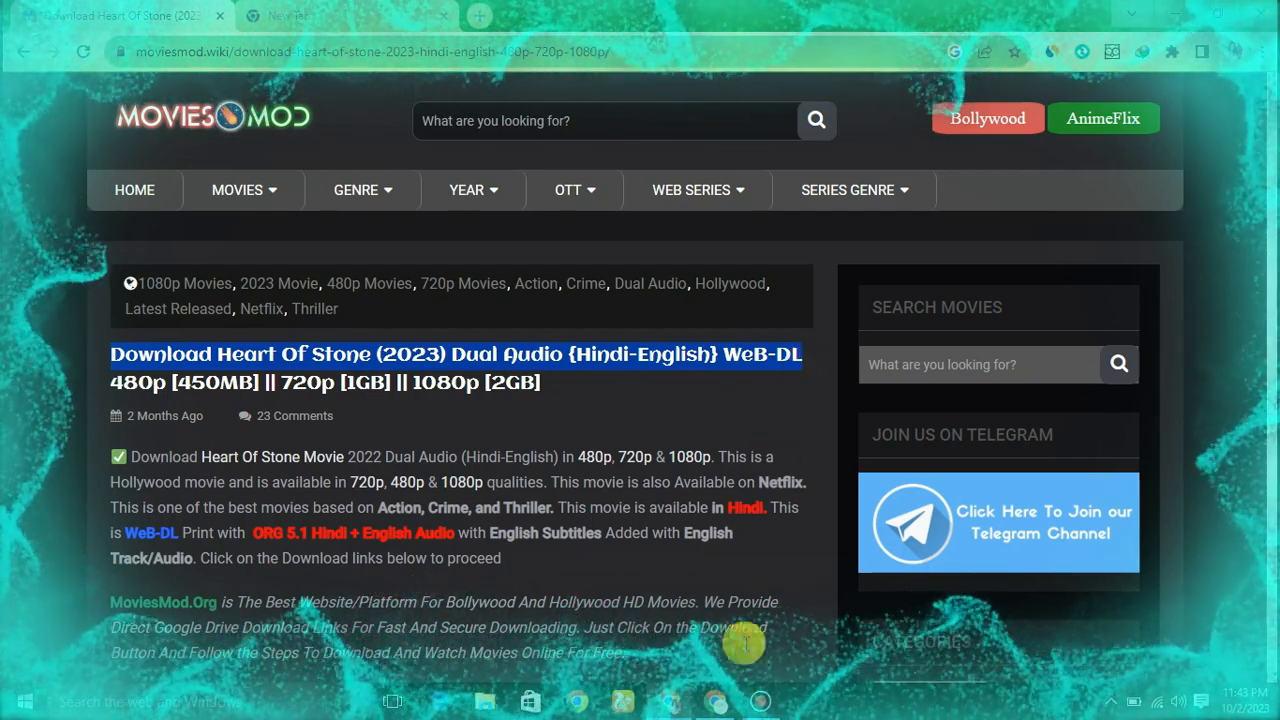
{"action": "left_click", "coordinate": [722, 702]}
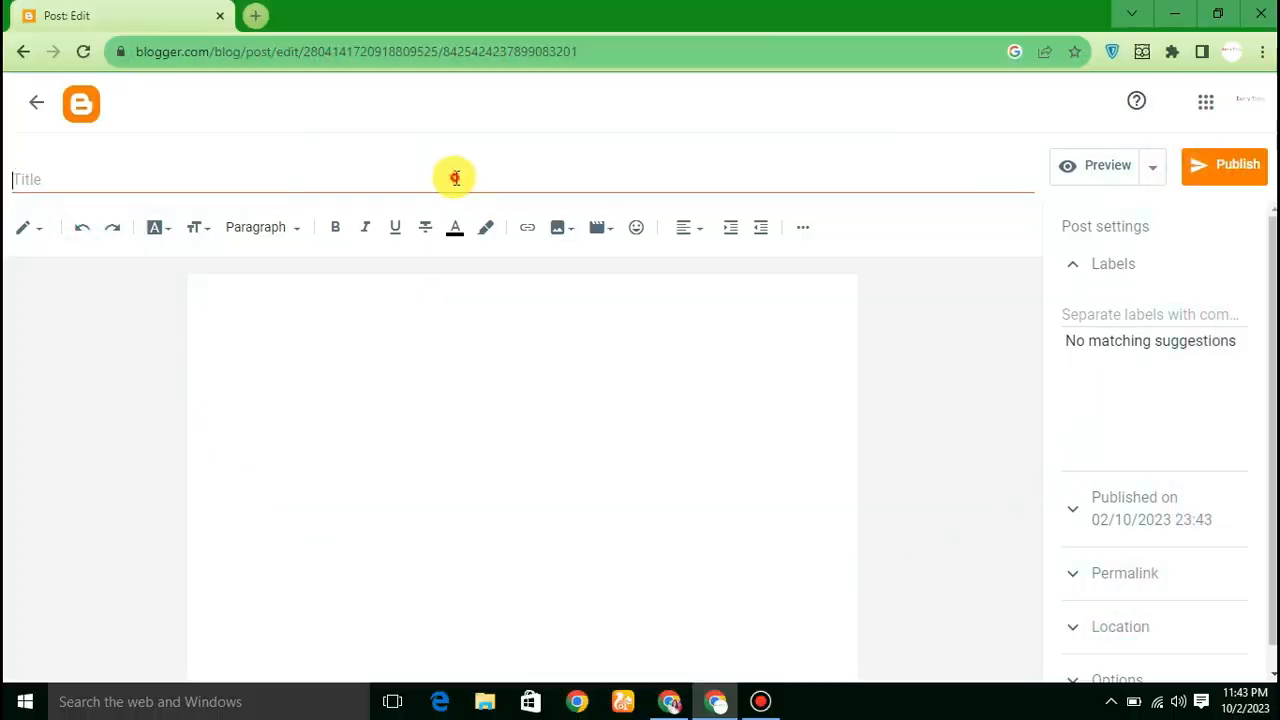
{"action": "left_click", "coordinate": [455, 175]}
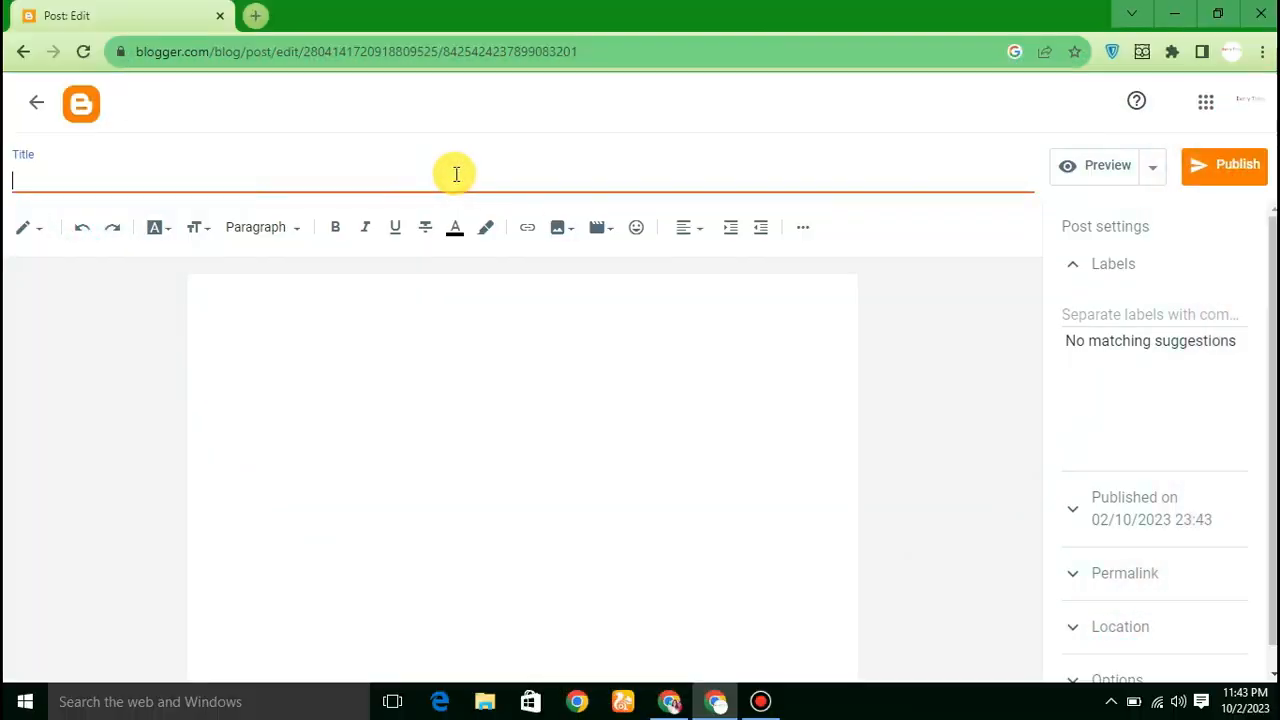
Step: Copy "720p [1GB]" from the MoviesMod page heading and append it to the Blogger post's title
{"action": "left_click", "coordinate": [671, 700]}
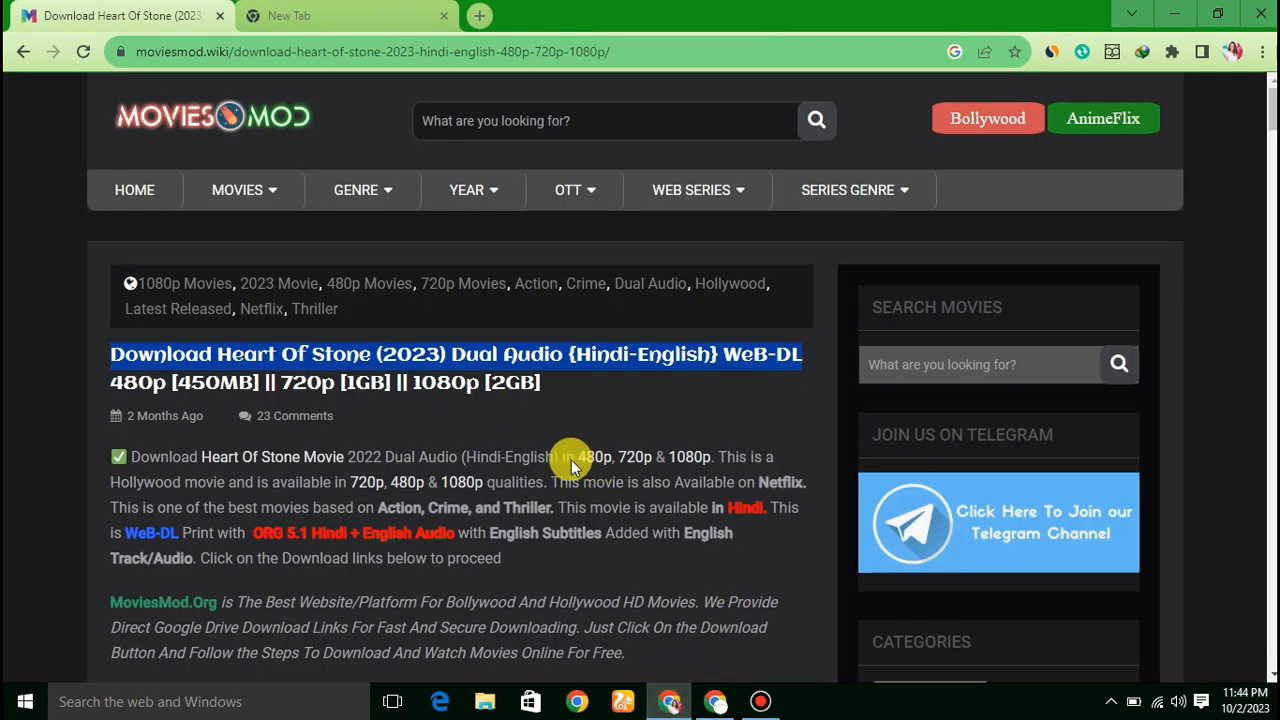
{"action": "left_click", "coordinate": [288, 383]}
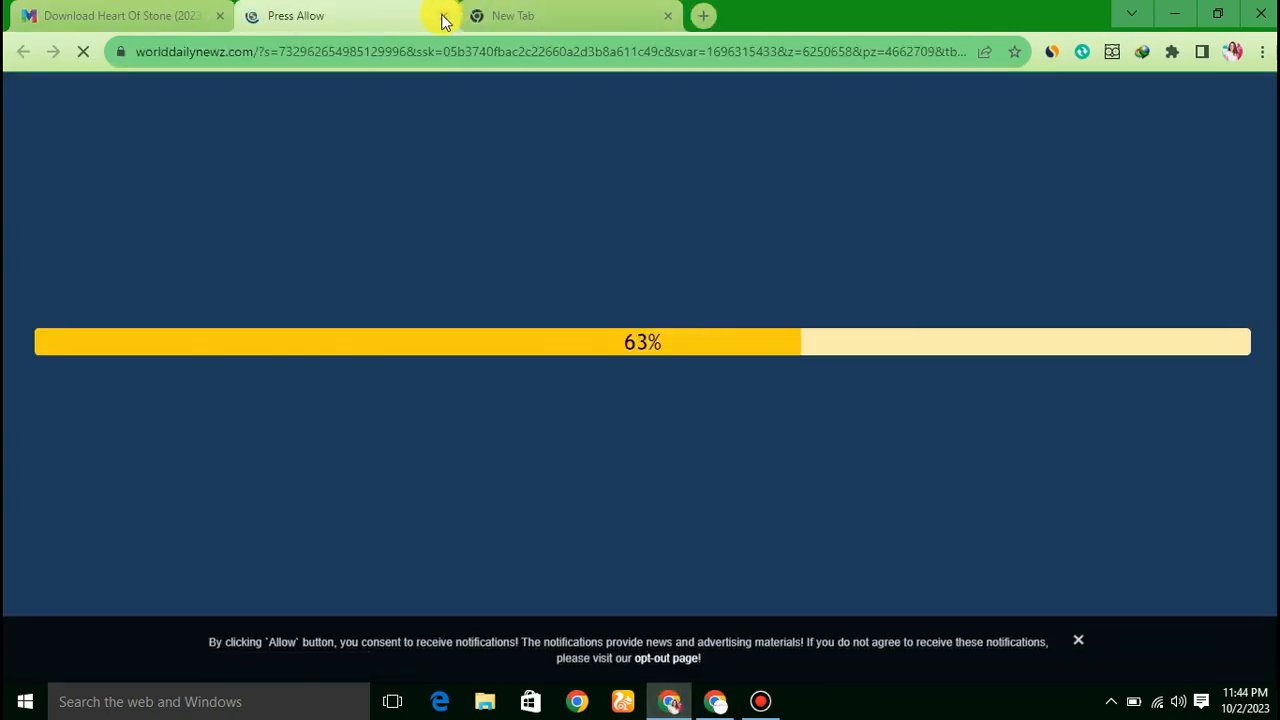
{"action": "left_click", "coordinate": [443, 18]}
{"action": "left_click_drag", "start_coordinate": [283, 383], "coordinate": [383, 383]}
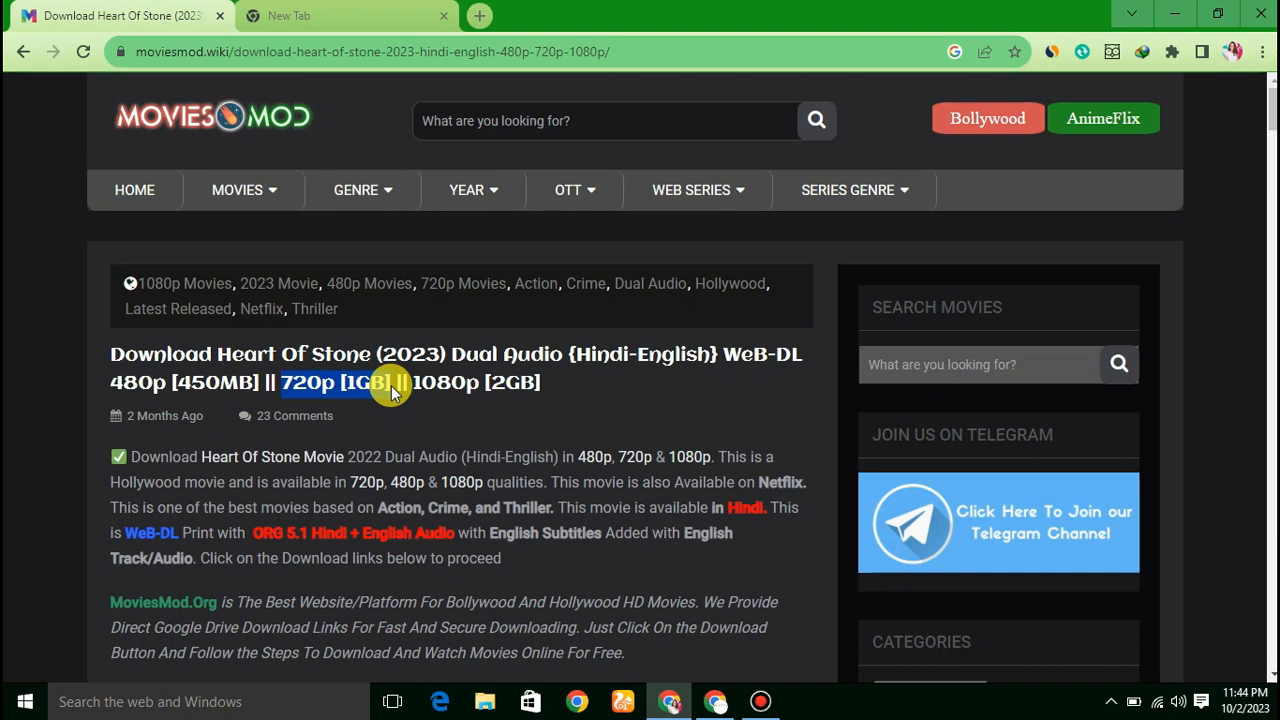
{"action": "key", "text": "alt+Tab"}
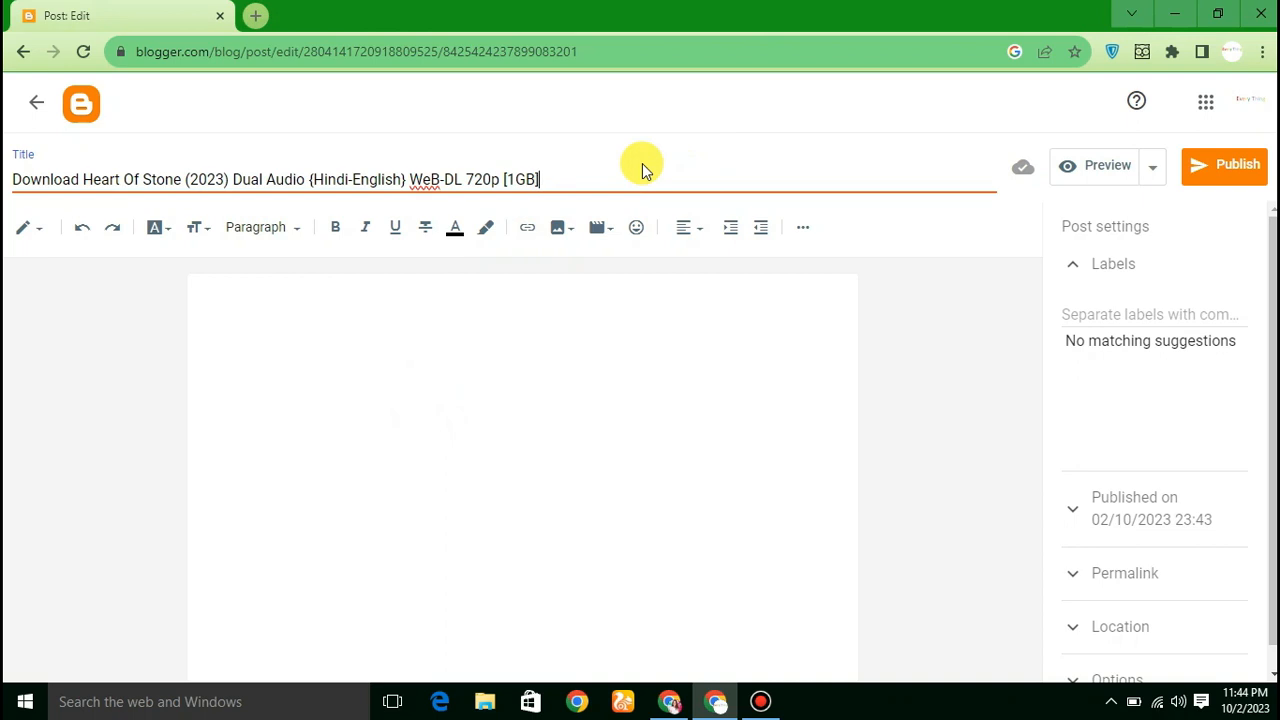
Step: Search Google Images in a new browser tab for "Heart Of Stone (2023)", copied from the post title
{"action": "left_click", "coordinate": [257, 17]}
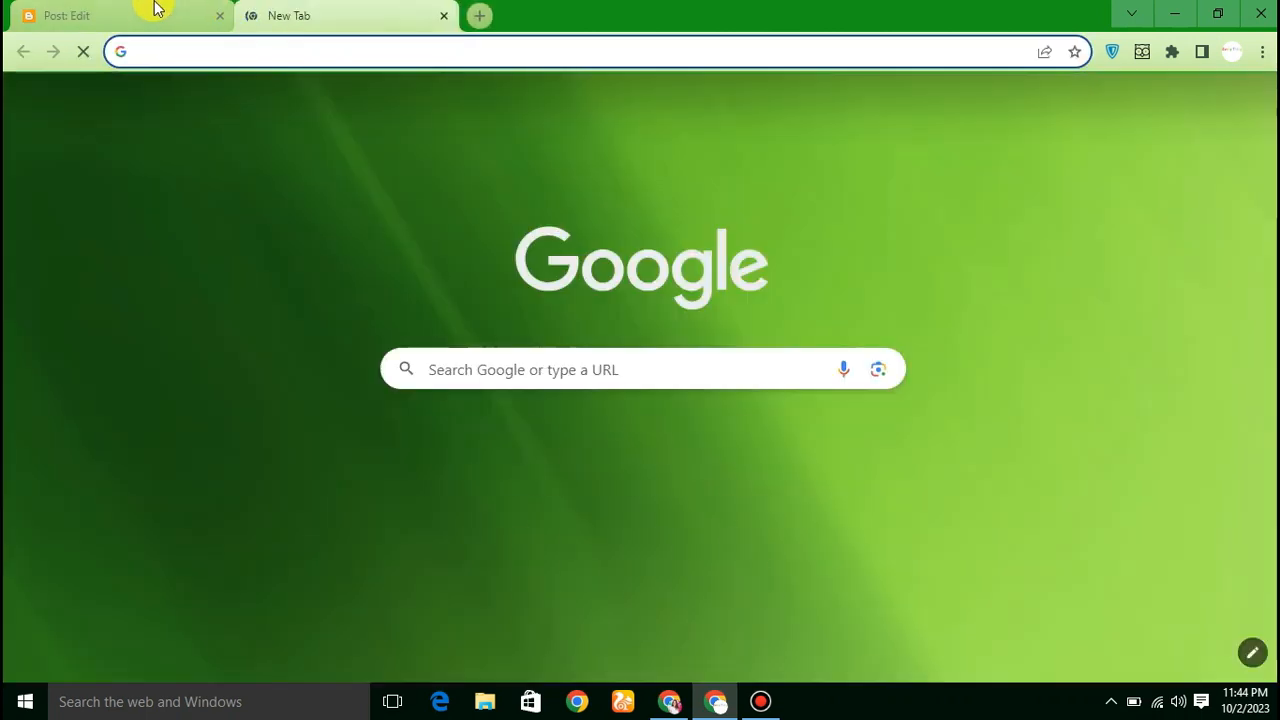
{"action": "left_click", "coordinate": [155, 12]}
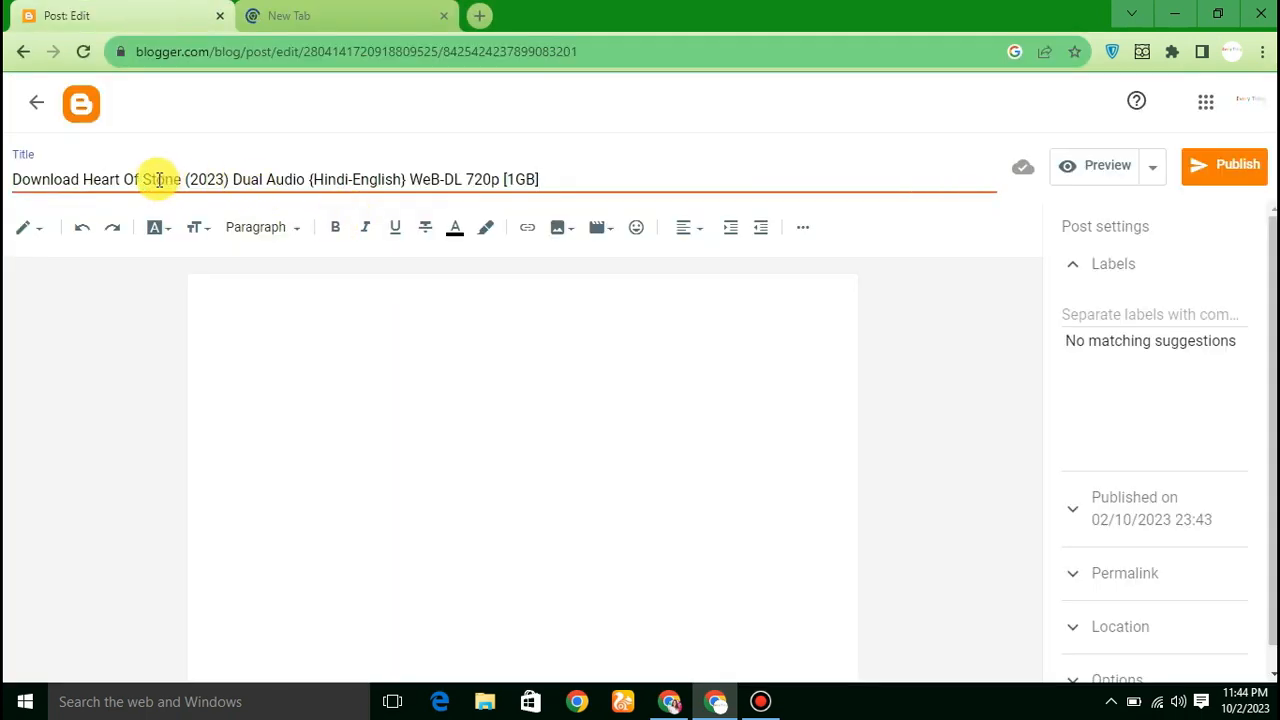
{"action": "left_click_drag", "start_coordinate": [83, 179], "coordinate": [242, 180]}
{"action": "key", "text": "ctrl+c"}
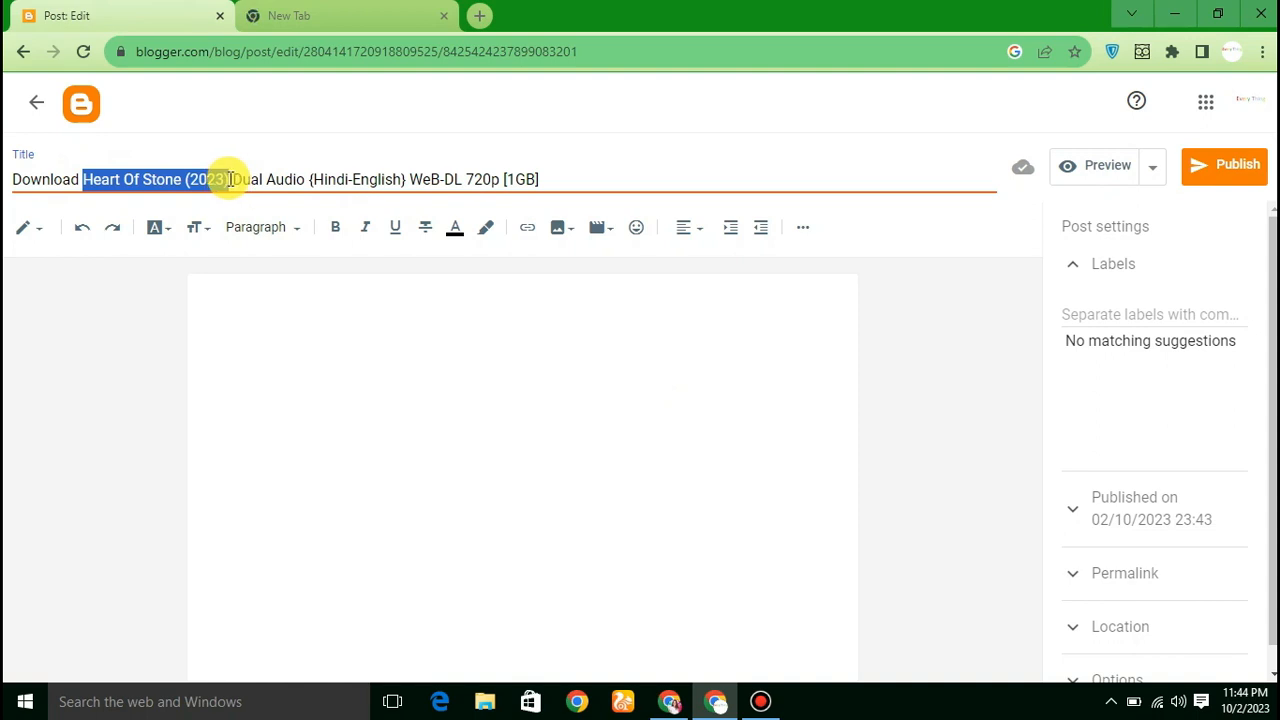
{"action": "left_click", "coordinate": [423, 12]}
{"action": "left_click", "coordinate": [466, 370]}
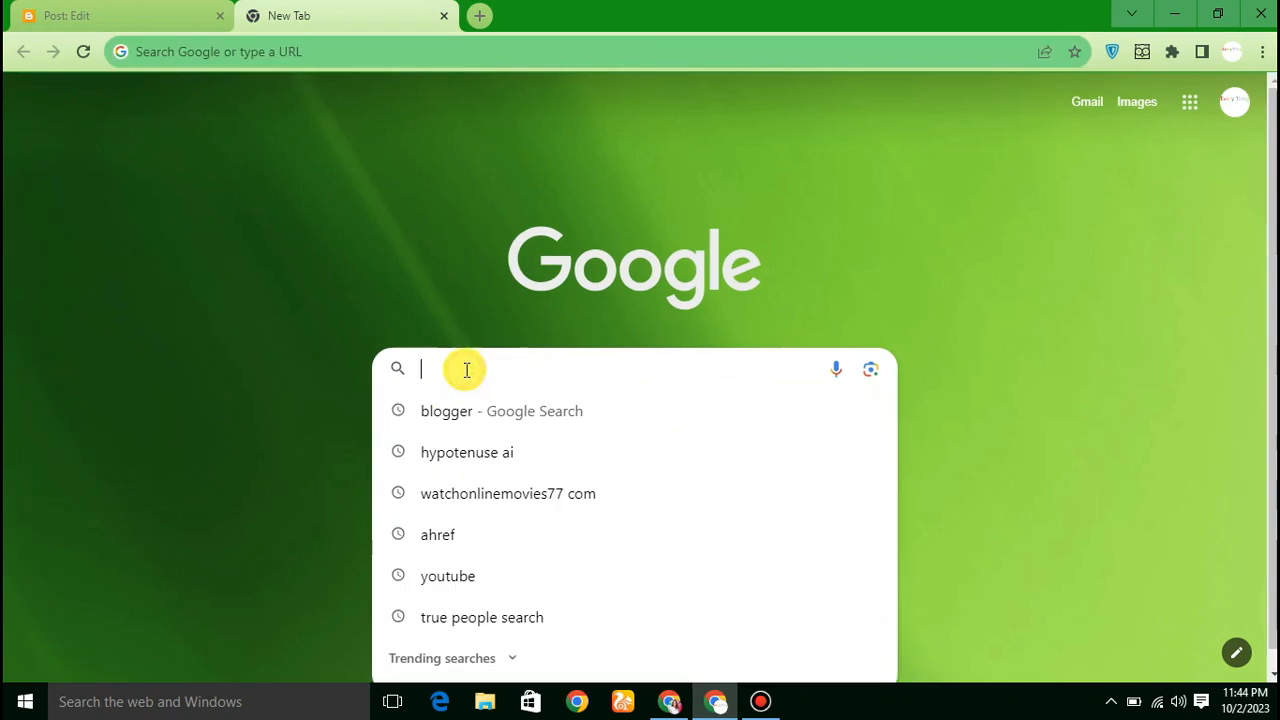
{"action": "key", "text": "ctrl+v"}
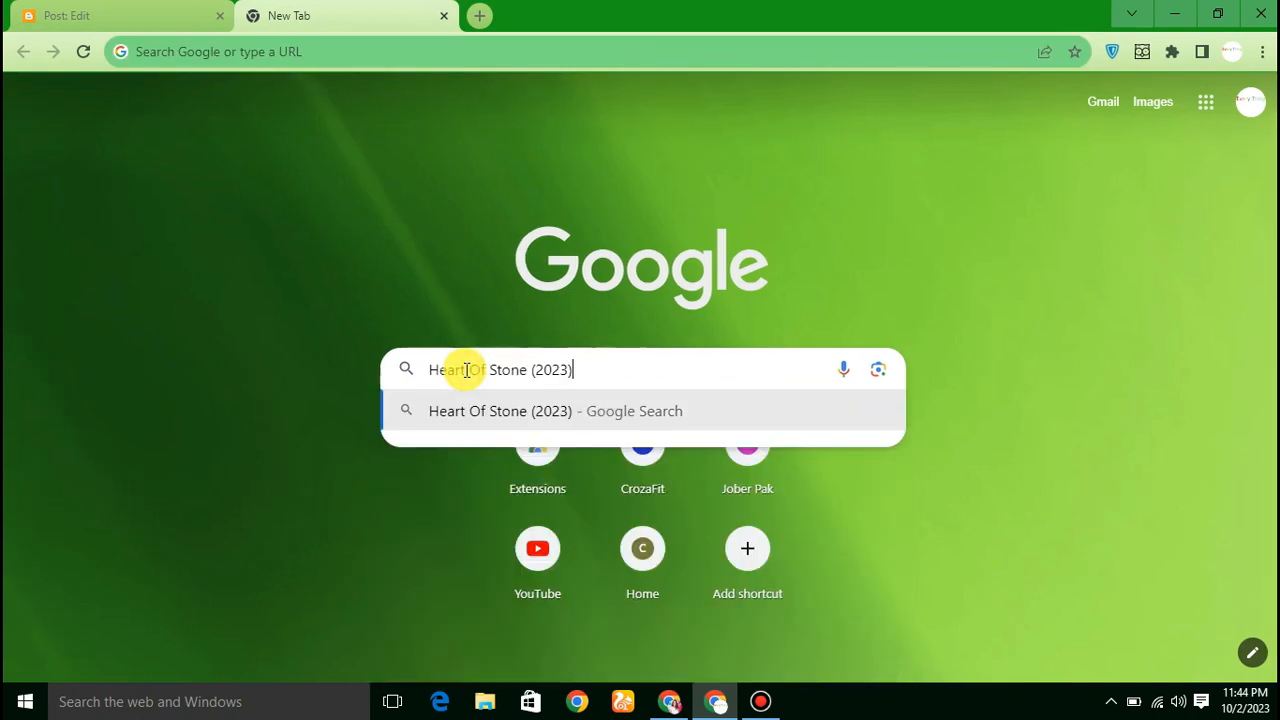
{"action": "key", "text": "Return"}
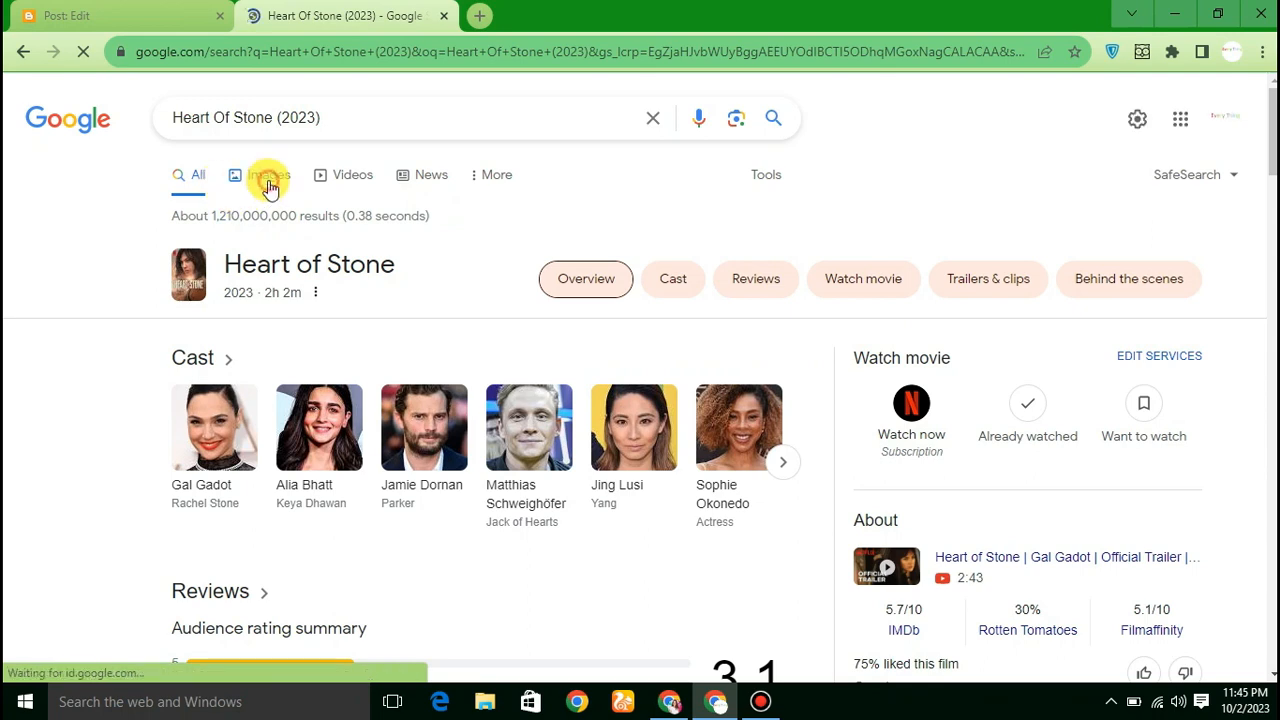
{"action": "left_click", "coordinate": [267, 180]}
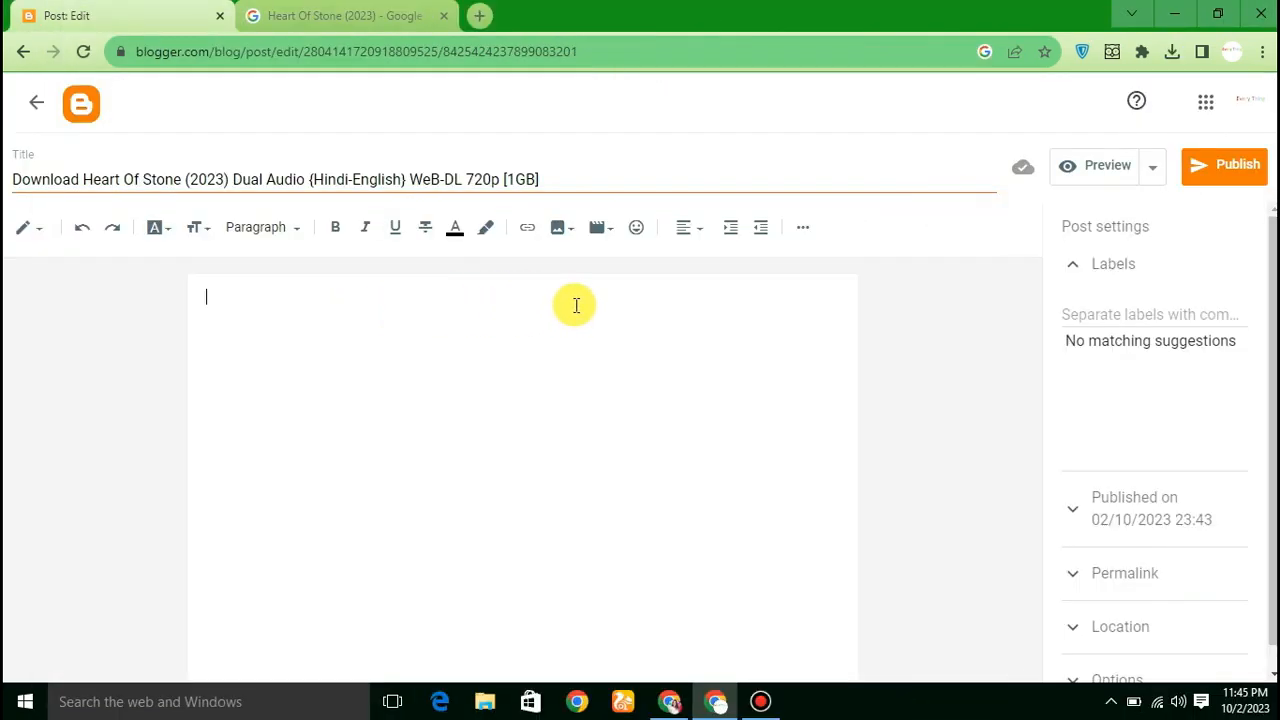
Step: Set the paragraph style at the start of the post body to Major heading
{"action": "triple_click", "coordinate": [412, 170]}
{"action": "left_click", "coordinate": [630, 185]}
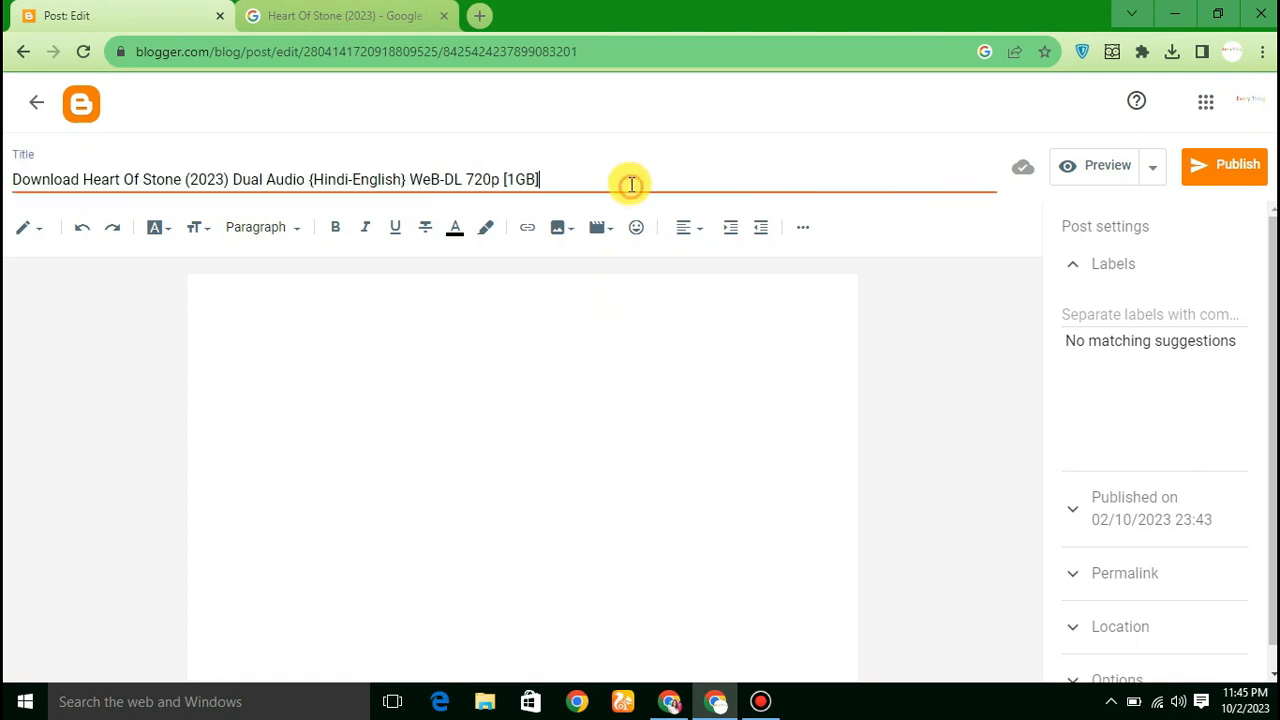
{"action": "left_click", "coordinate": [337, 308]}
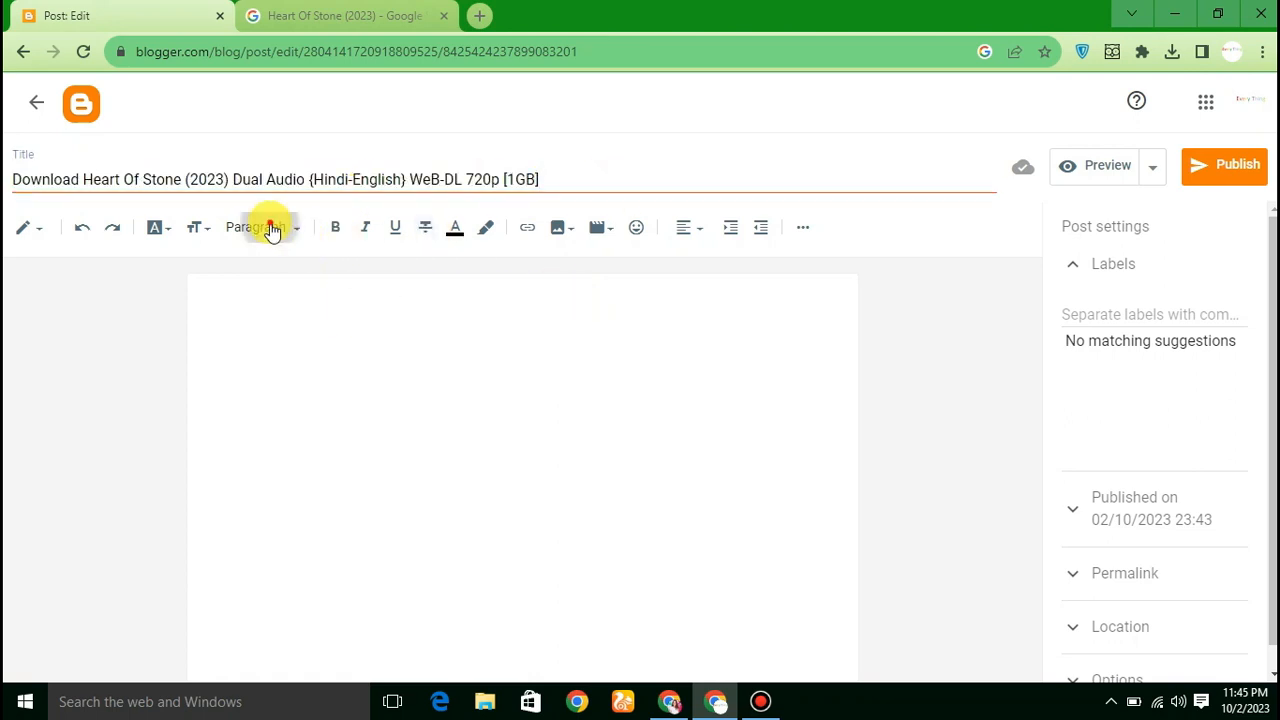
{"action": "left_click", "coordinate": [268, 228]}
{"action": "left_click", "coordinate": [307, 268]}
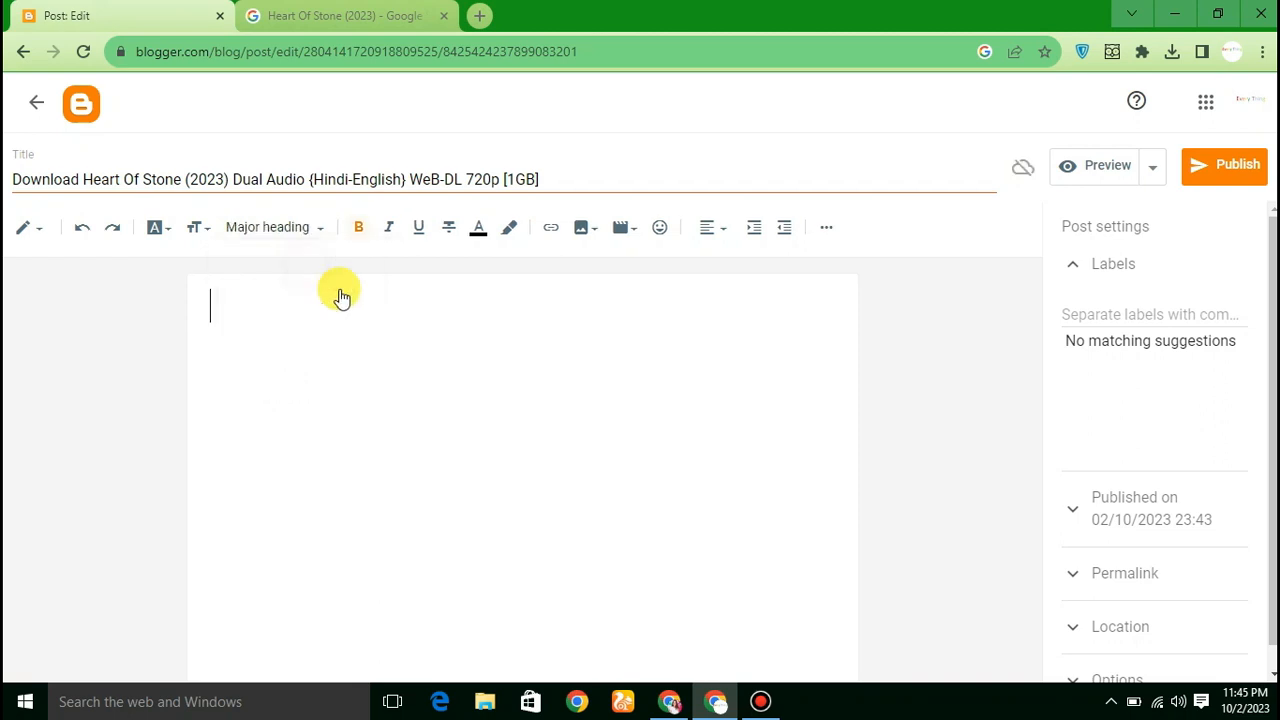
Step: Copy "Heart Of Stone (2023) Dual Audio {Hindi-English}" from the post title into the body as the heading
{"action": "double_click", "coordinate": [84, 179]}
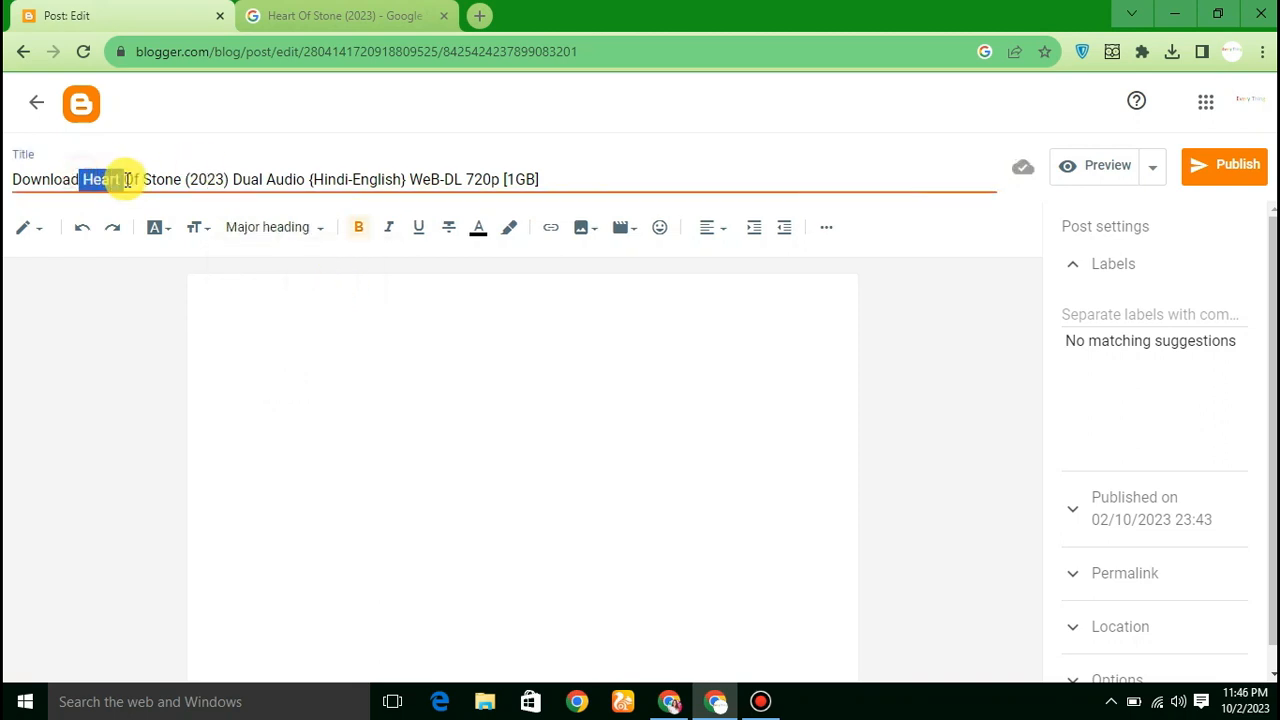
{"action": "left_click_drag", "start_coordinate": [80, 177], "coordinate": [214, 182]}
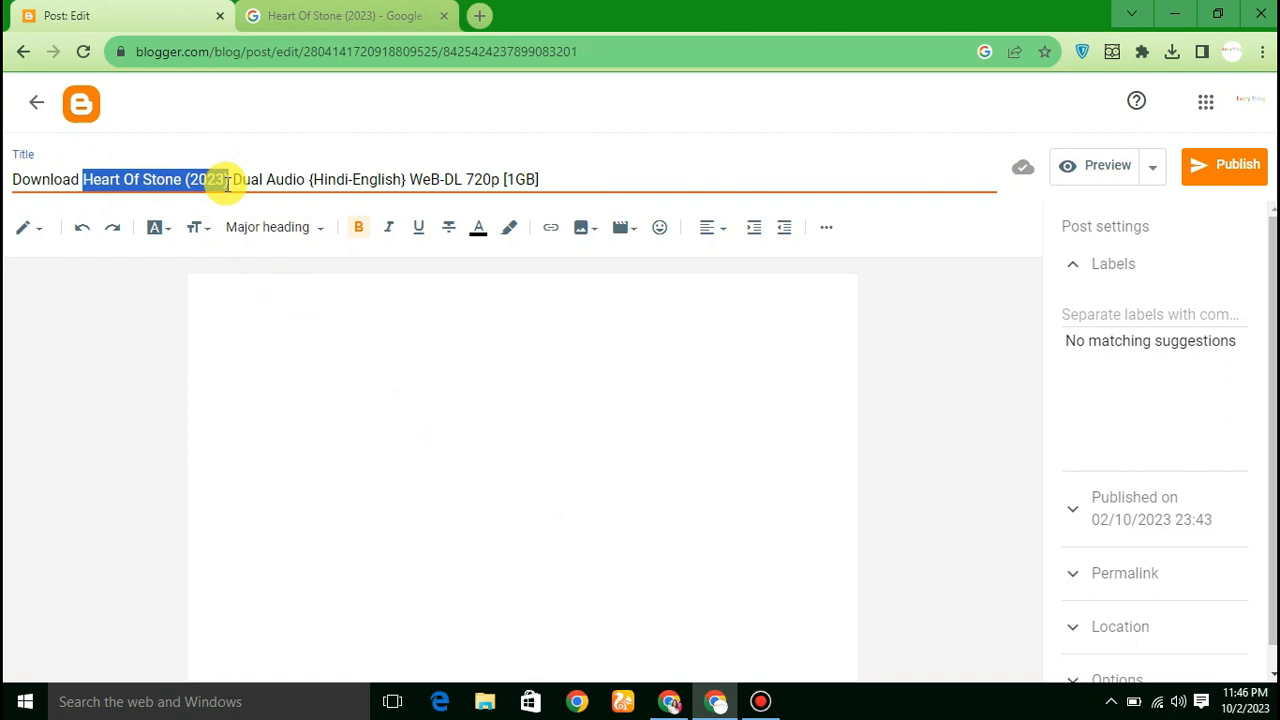
{"action": "left_click_drag", "start_coordinate": [405, 177], "coordinate": [98, 181]}
{"action": "key", "text": "ctrl+c"}
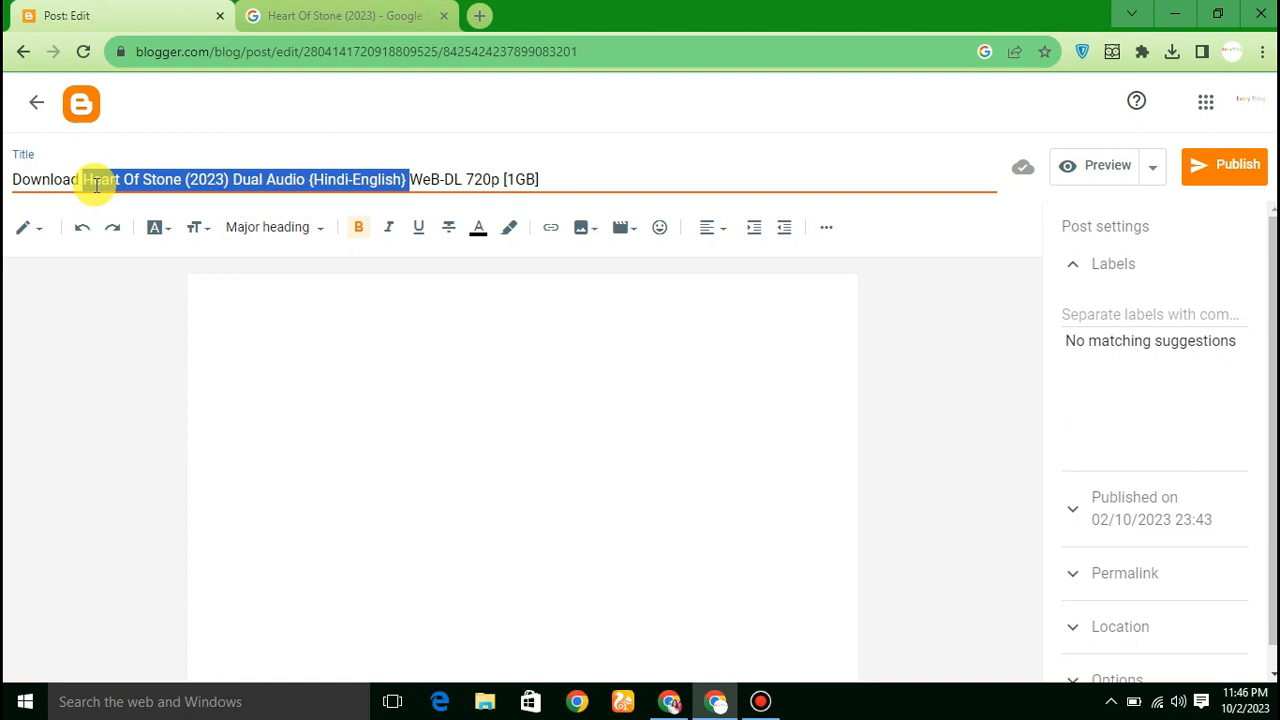
{"action": "left_click", "coordinate": [436, 362]}
{"action": "key", "text": "ctrl+v"}
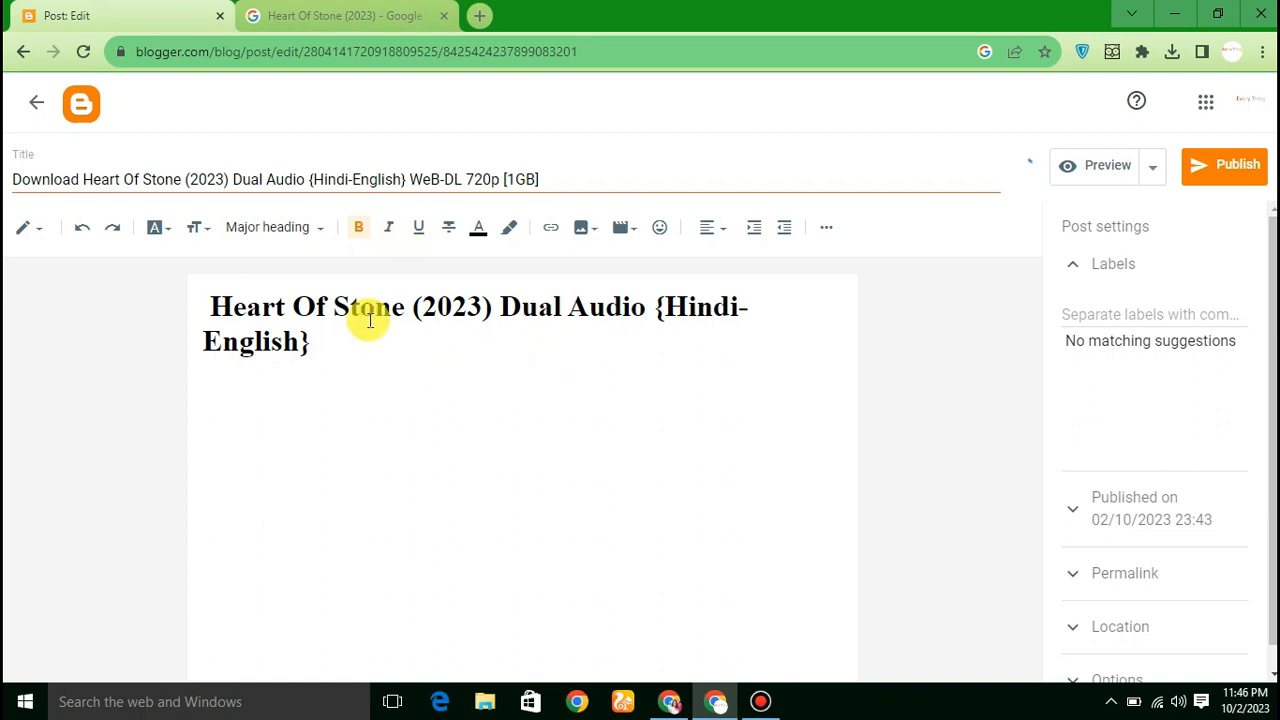
{"action": "left_click", "coordinate": [582, 229]}
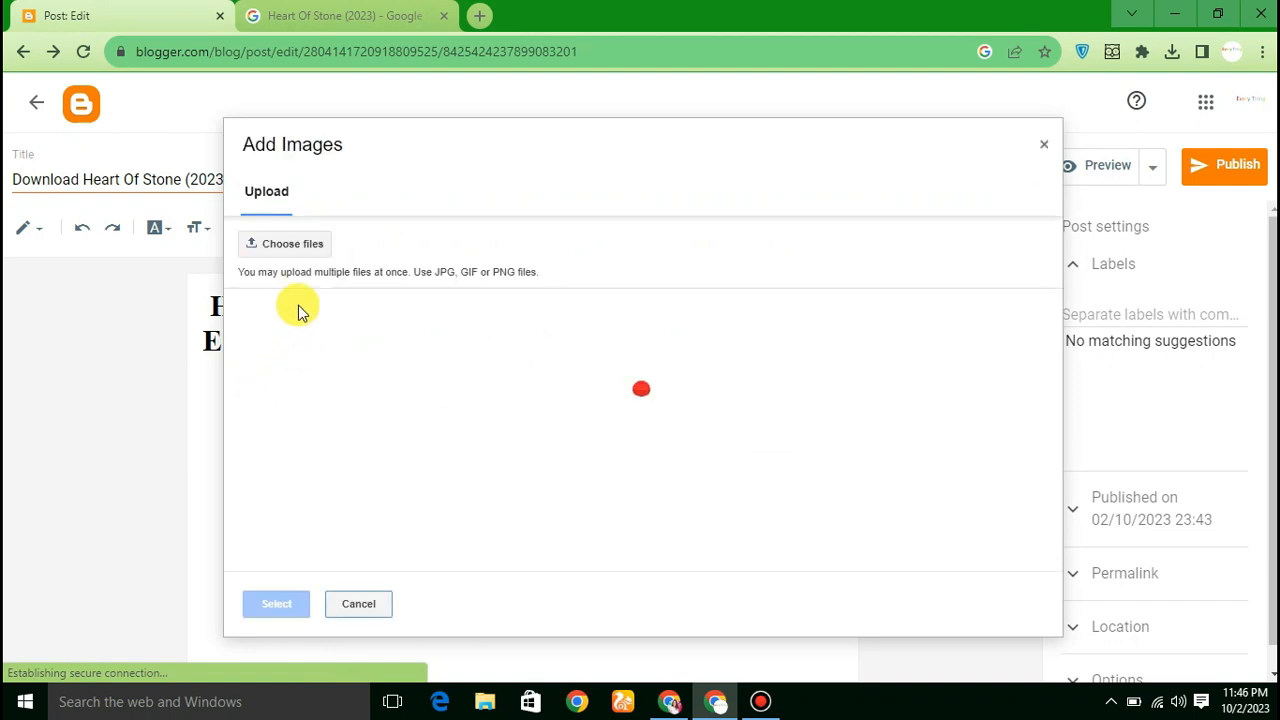
{"action": "left_click", "coordinate": [296, 248]}
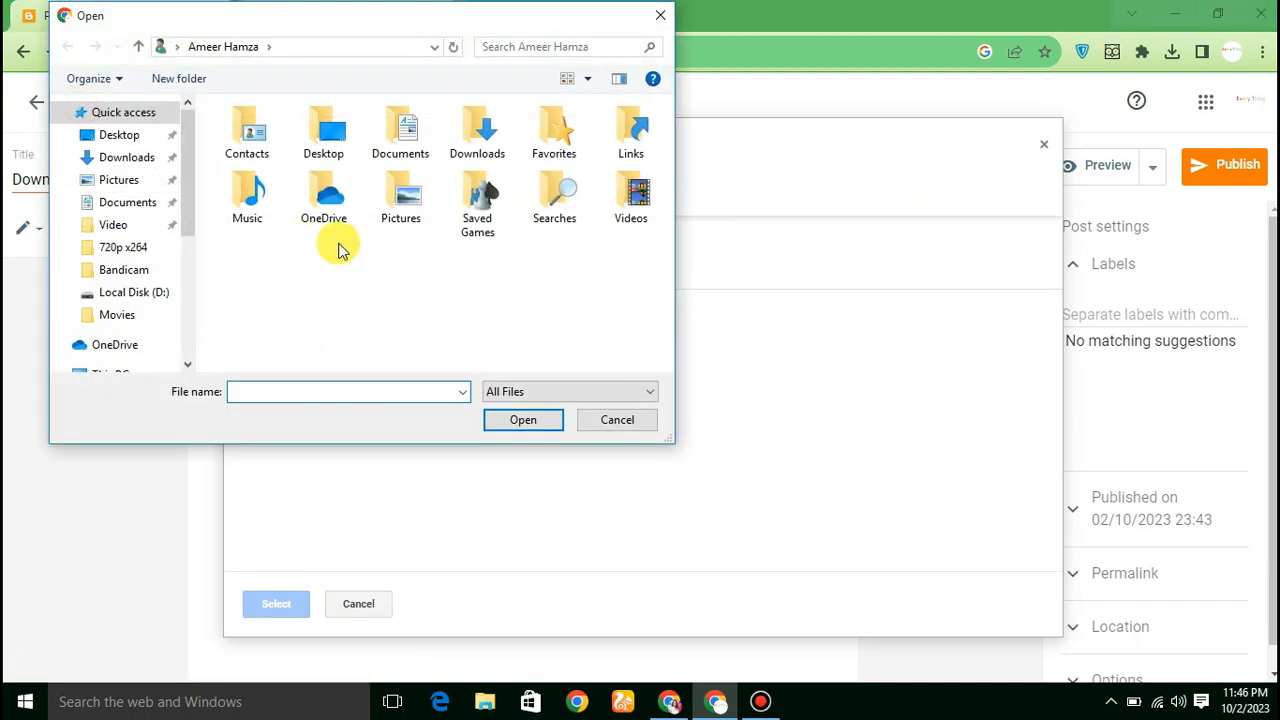
{"action": "double_click", "coordinate": [479, 140]}
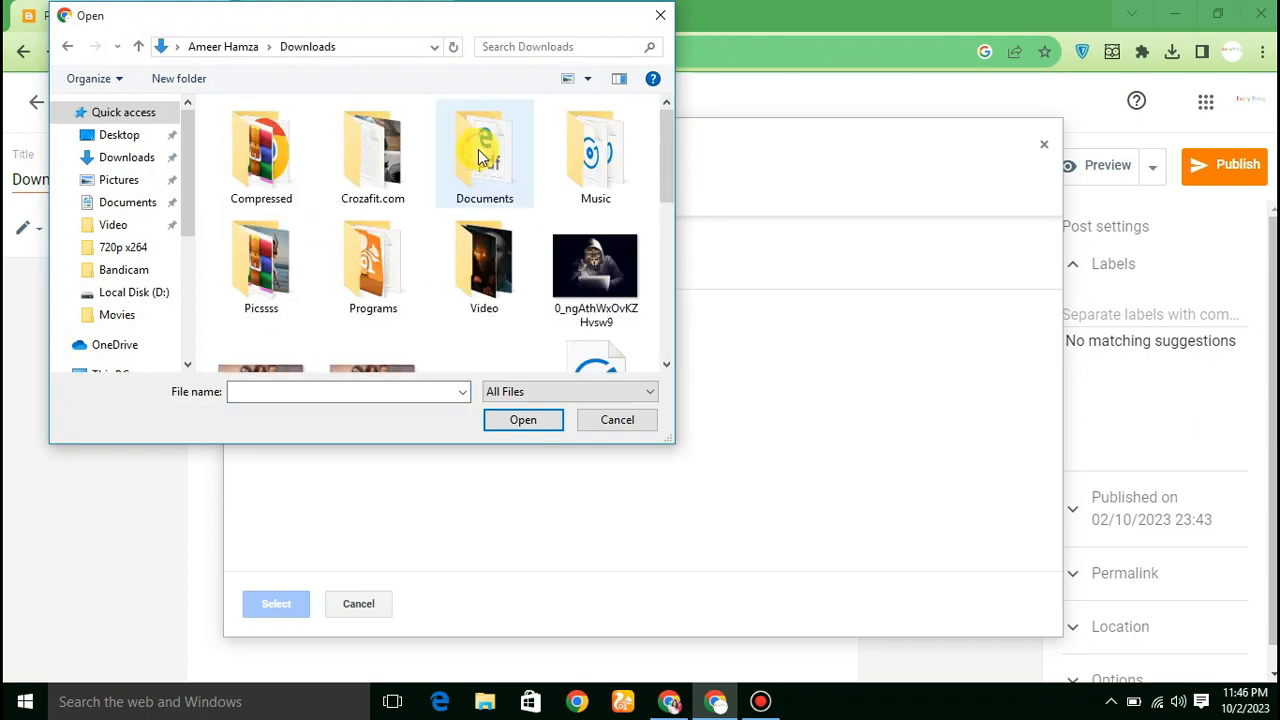
{"action": "scroll", "coordinate": [470, 250], "scroll_direction": "down", "scroll_amount": 5}
{"action": "scroll", "coordinate": [480, 283], "scroll_direction": "down", "scroll_amount": 1}
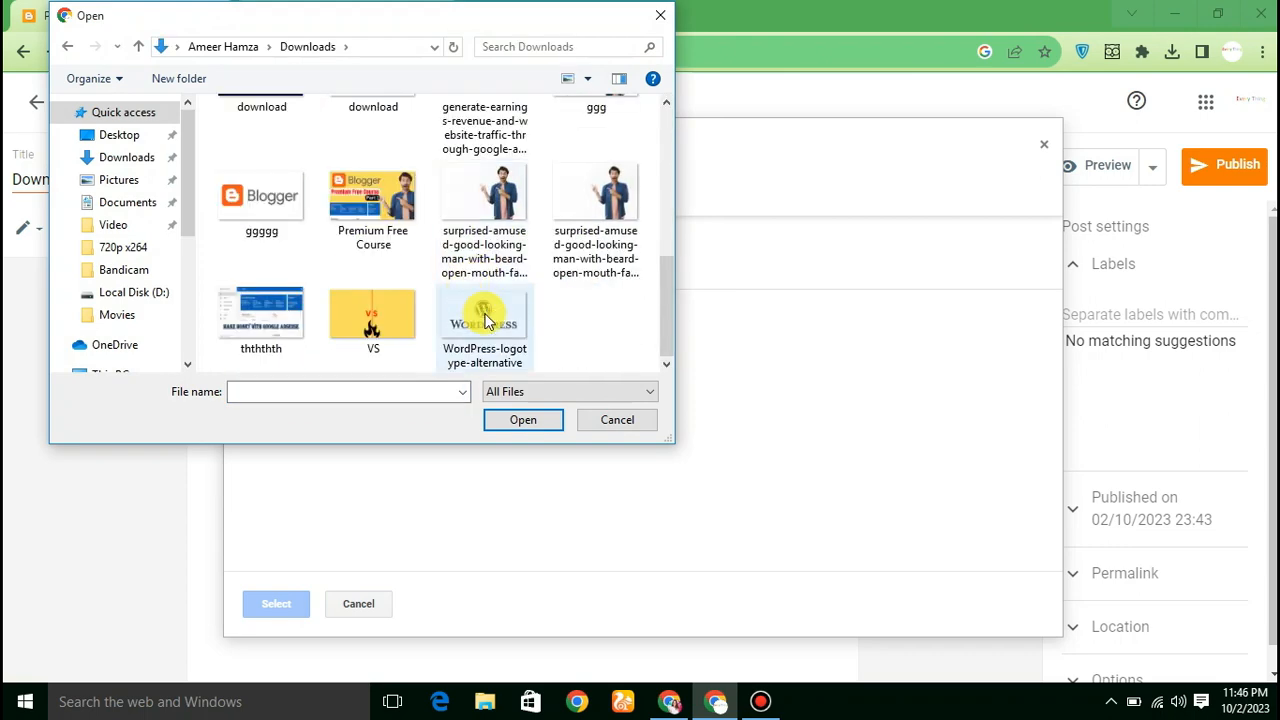
{"action": "scroll", "coordinate": [465, 310], "scroll_direction": "up", "scroll_amount": 4}
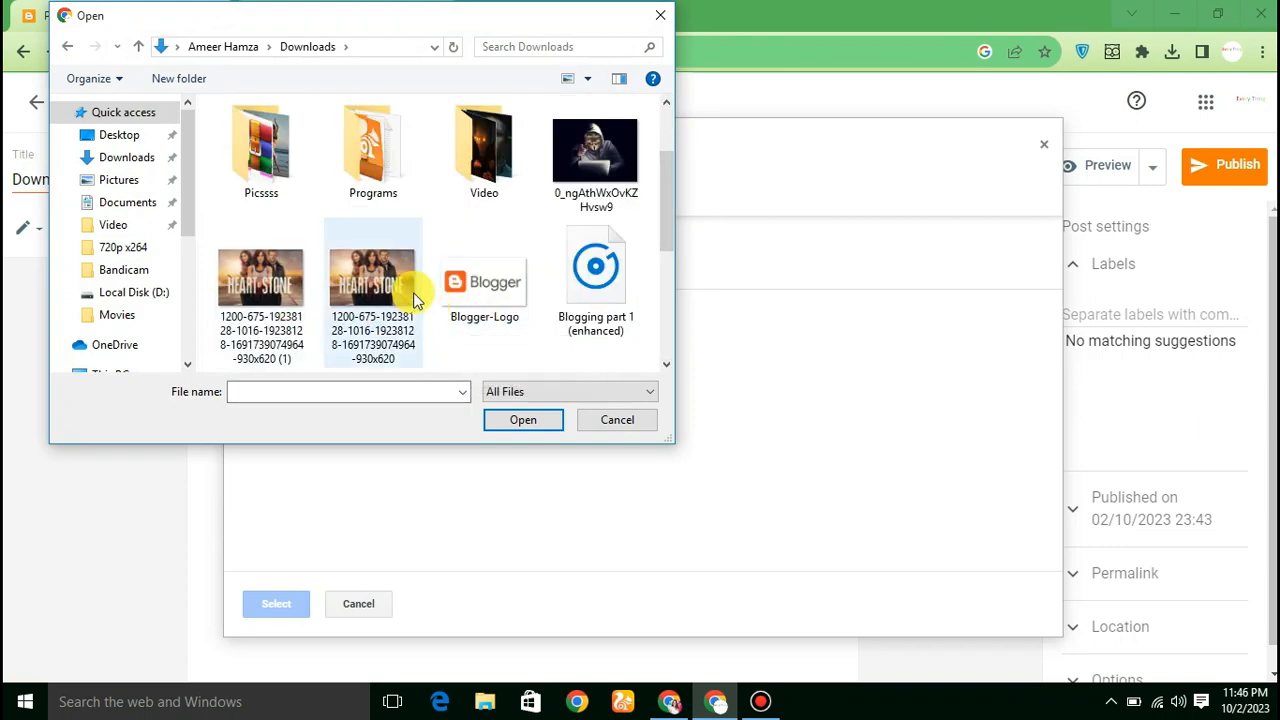
{"action": "left_click", "coordinate": [415, 285]}
{"action": "left_click", "coordinate": [512, 424]}
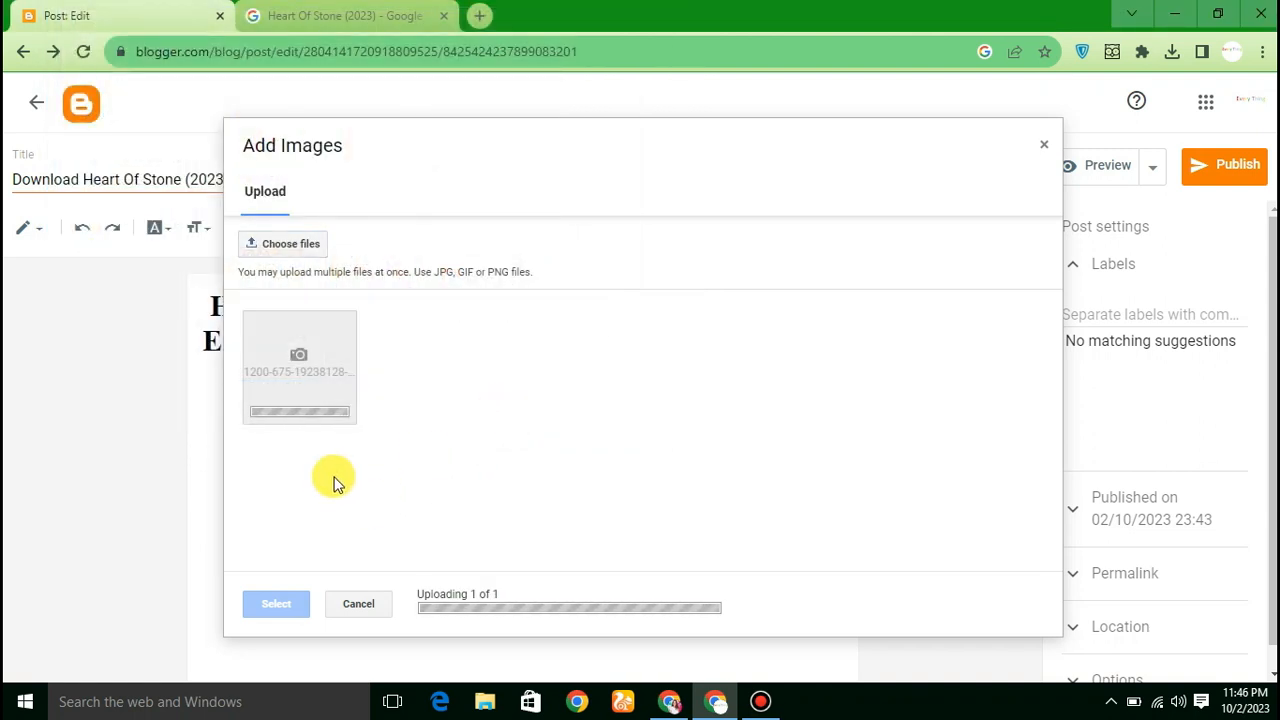
{"action": "left_click", "coordinate": [284, 606]}
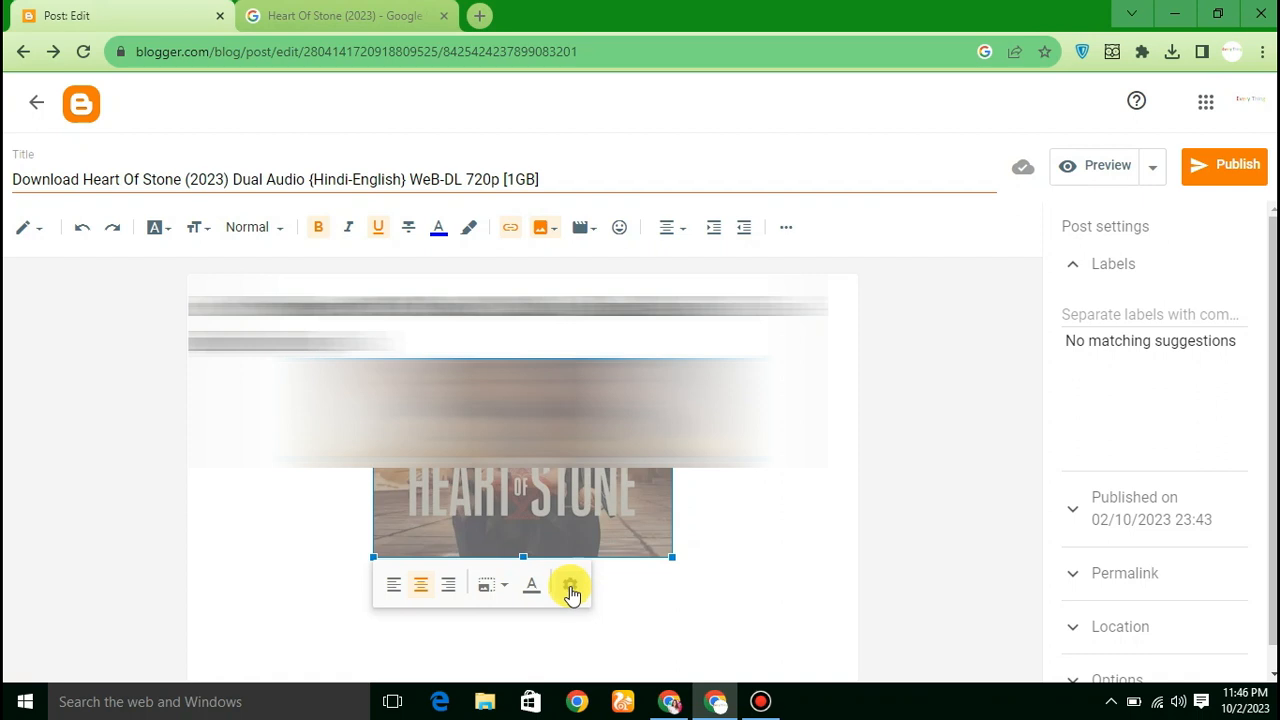
Step: Set the inserted poster image's size to X-large
{"action": "left_click", "coordinate": [570, 589]}
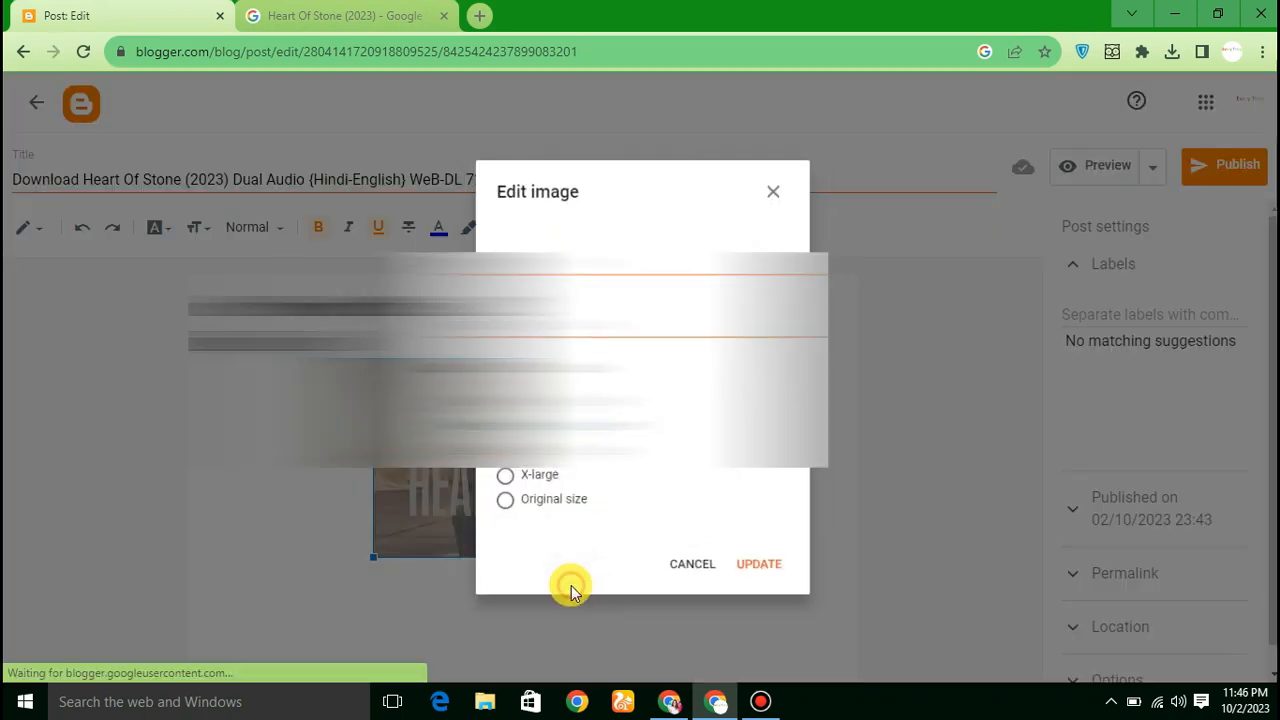
{"action": "left_click", "coordinate": [495, 487]}
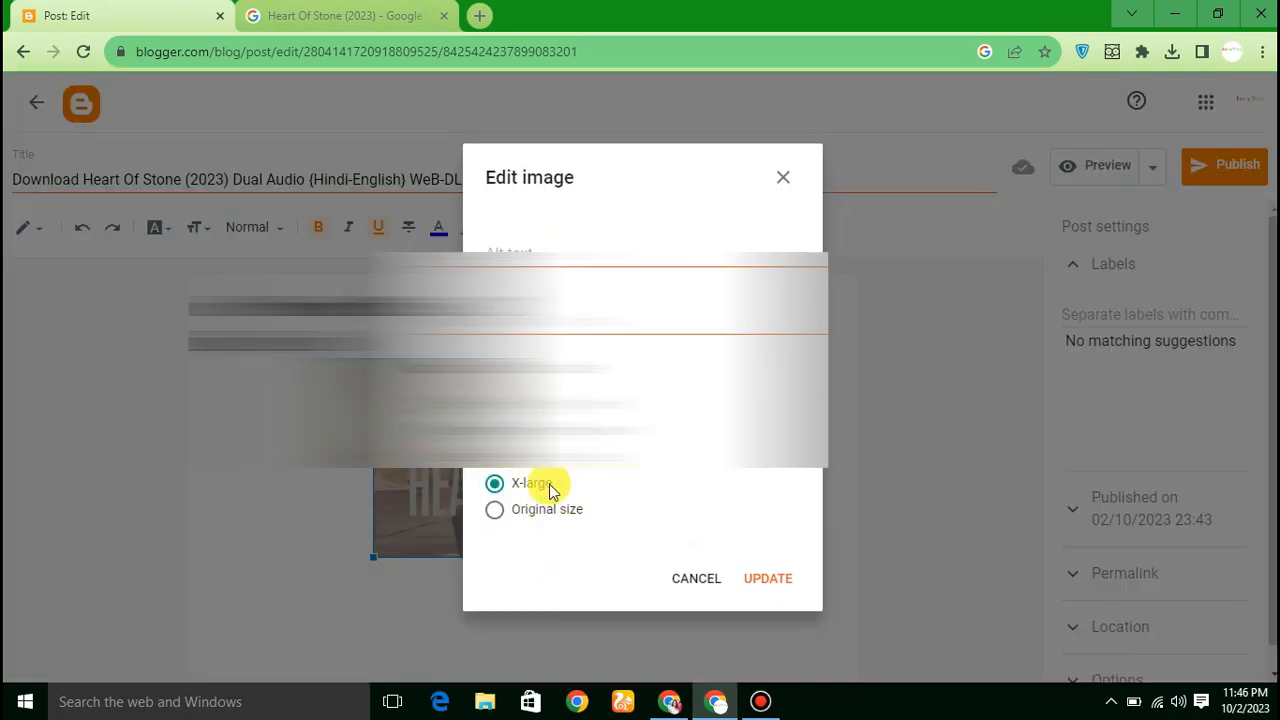
{"action": "left_click", "coordinate": [762, 585]}
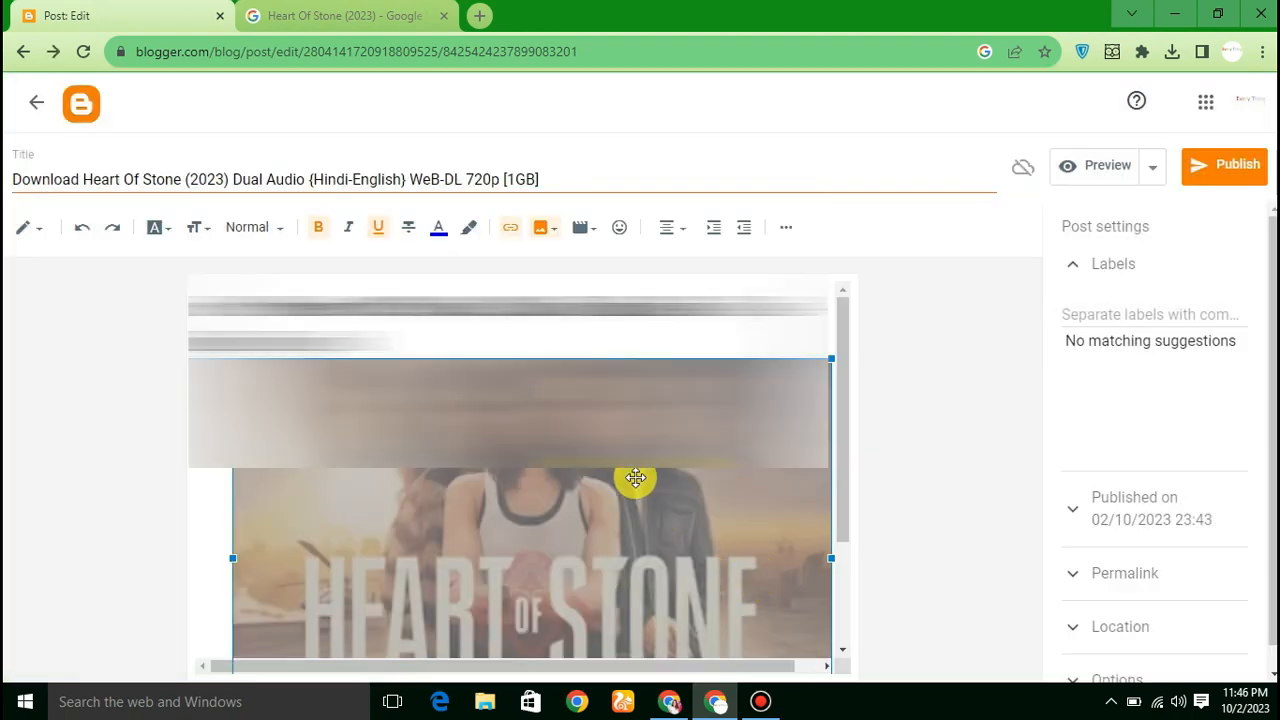
Step: Add the bold line "Movie Info" below the poster image in the post body
{"action": "scroll", "coordinate": [636, 478], "scroll_direction": "down", "scroll_amount": 2}
{"action": "left_click", "coordinate": [586, 628]}
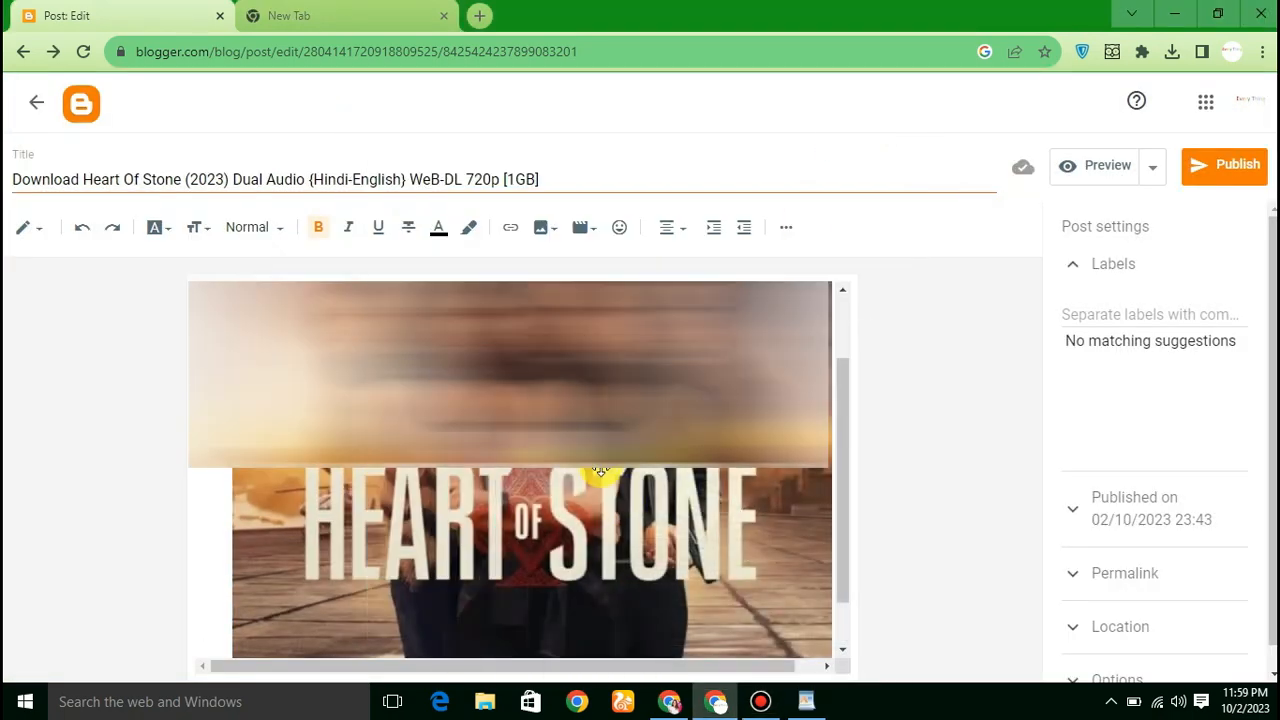
{"action": "scroll", "coordinate": [600, 470], "scroll_direction": "down", "scroll_amount": 1}
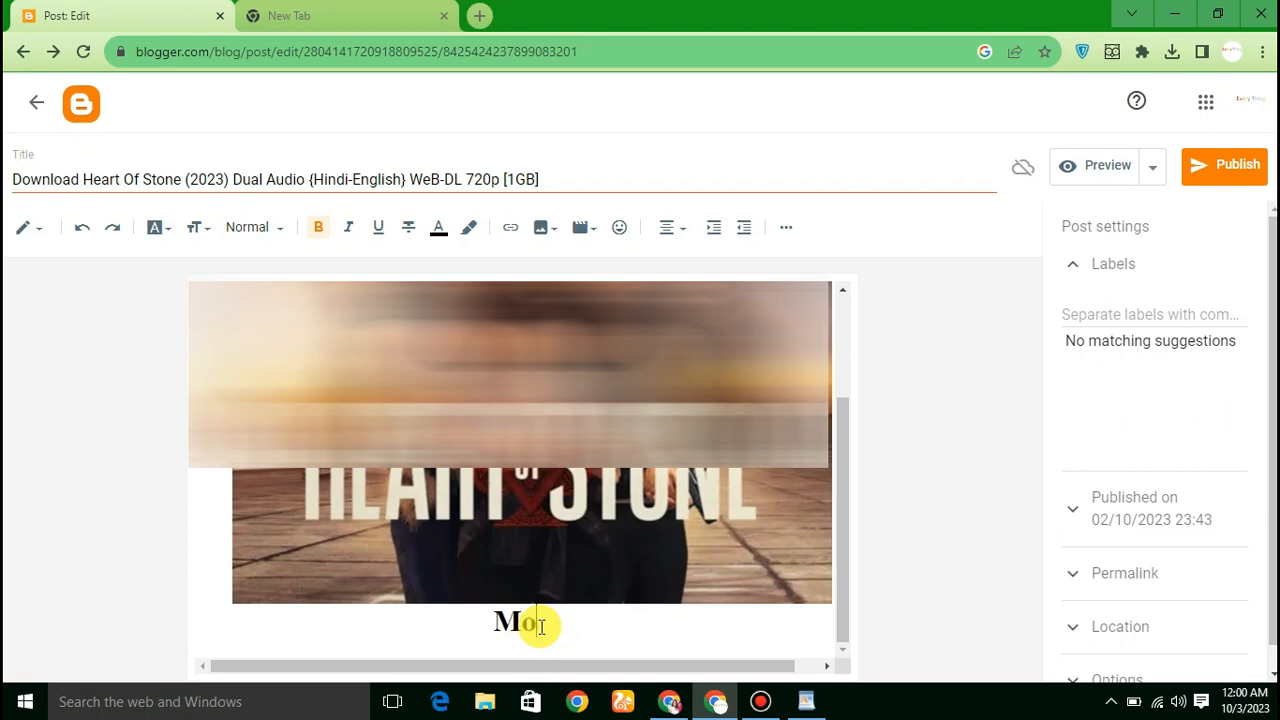
{"action": "type", "text": "ie"}
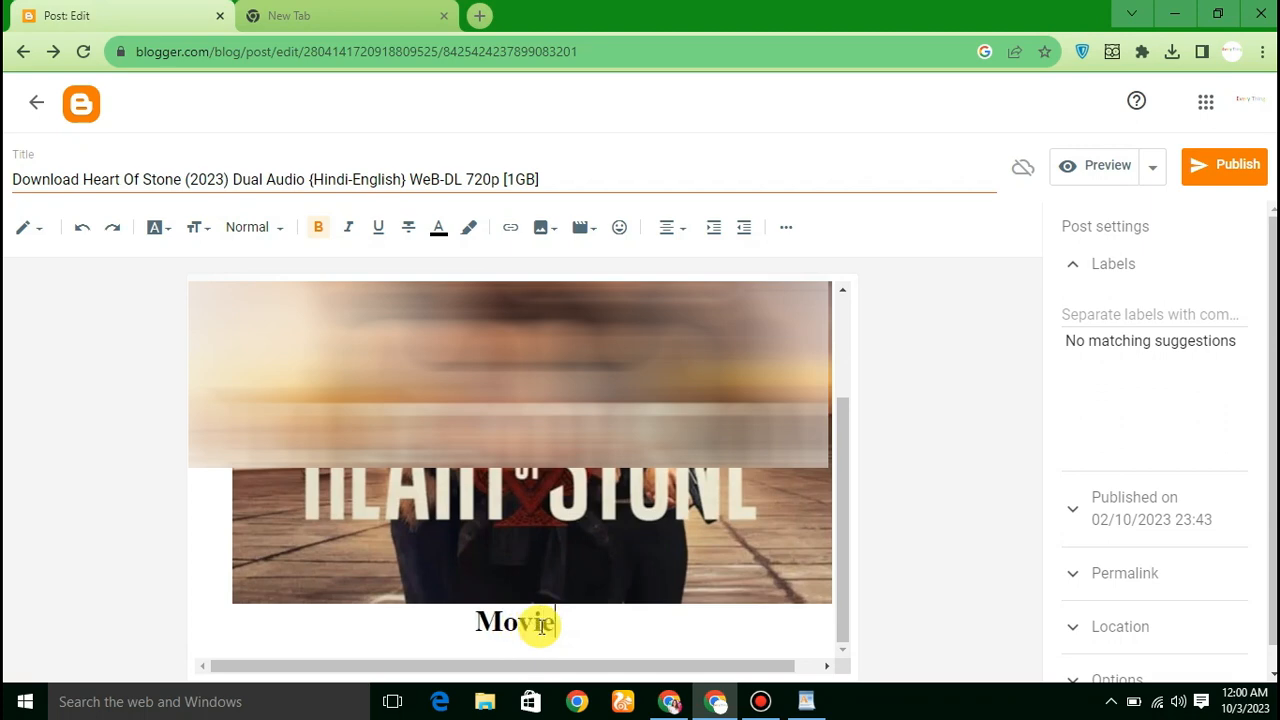
{"action": "type", "text": "s"}
{"action": "key", "text": "BackSpace"}
{"action": "type", "text": "Info"}
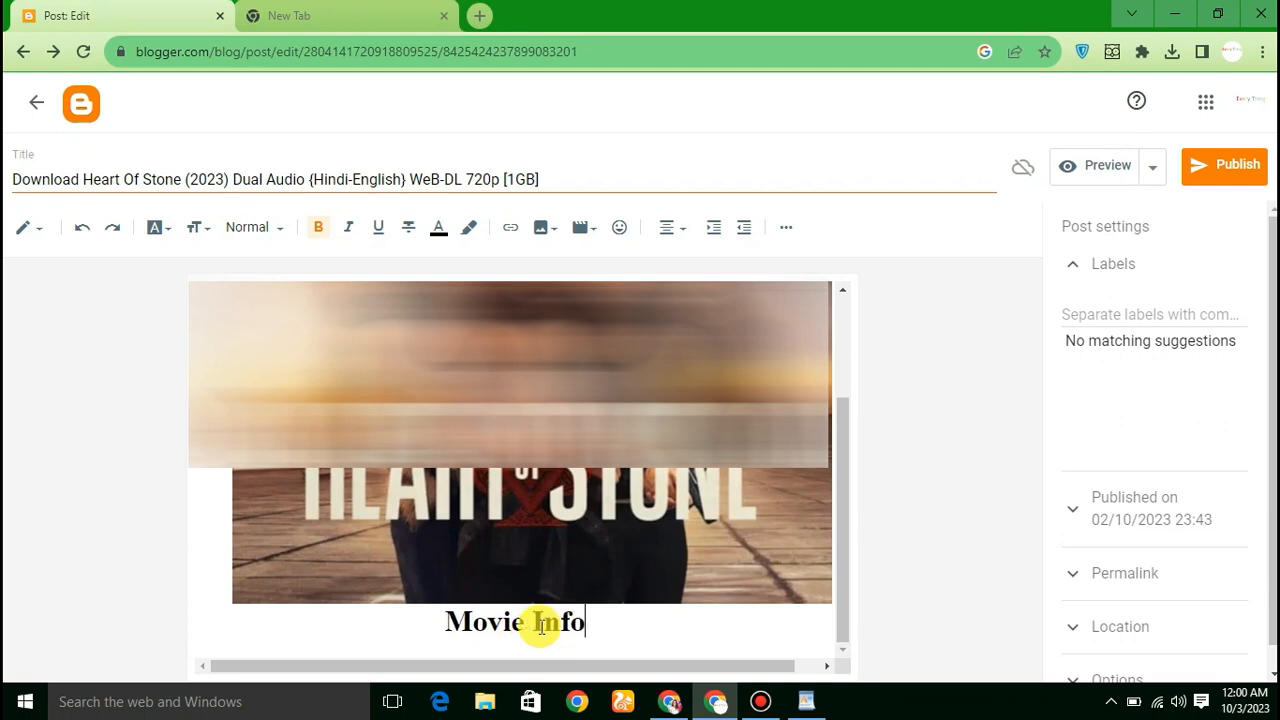
Step: Switch to the moviesmod.wiki Heart Of Stone page and copy its Movie Info list from Full Name to Format
{"action": "key", "text": "alt+Tab"}
{"action": "left_click_drag", "start_coordinate": [205, 477], "coordinate": [143, 300]}
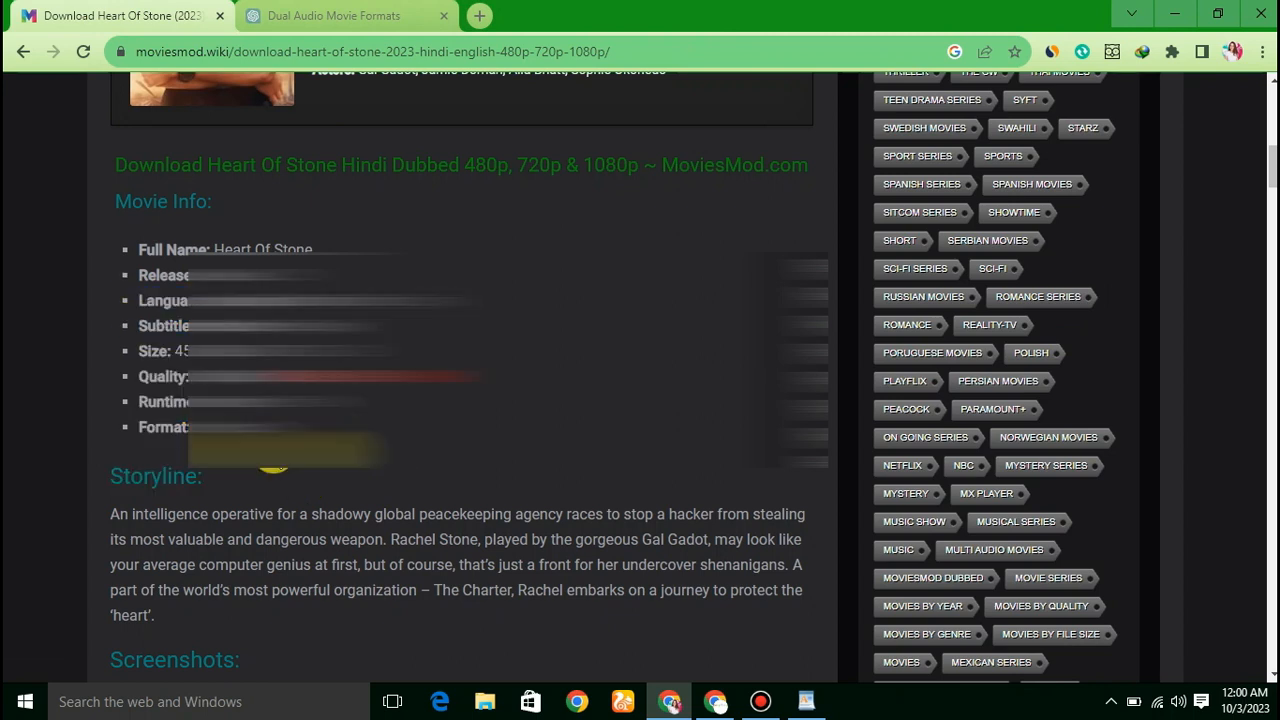
{"action": "left_click_drag", "start_coordinate": [227, 432], "coordinate": [150, 249]}
{"action": "key", "text": "ctrl+c"}
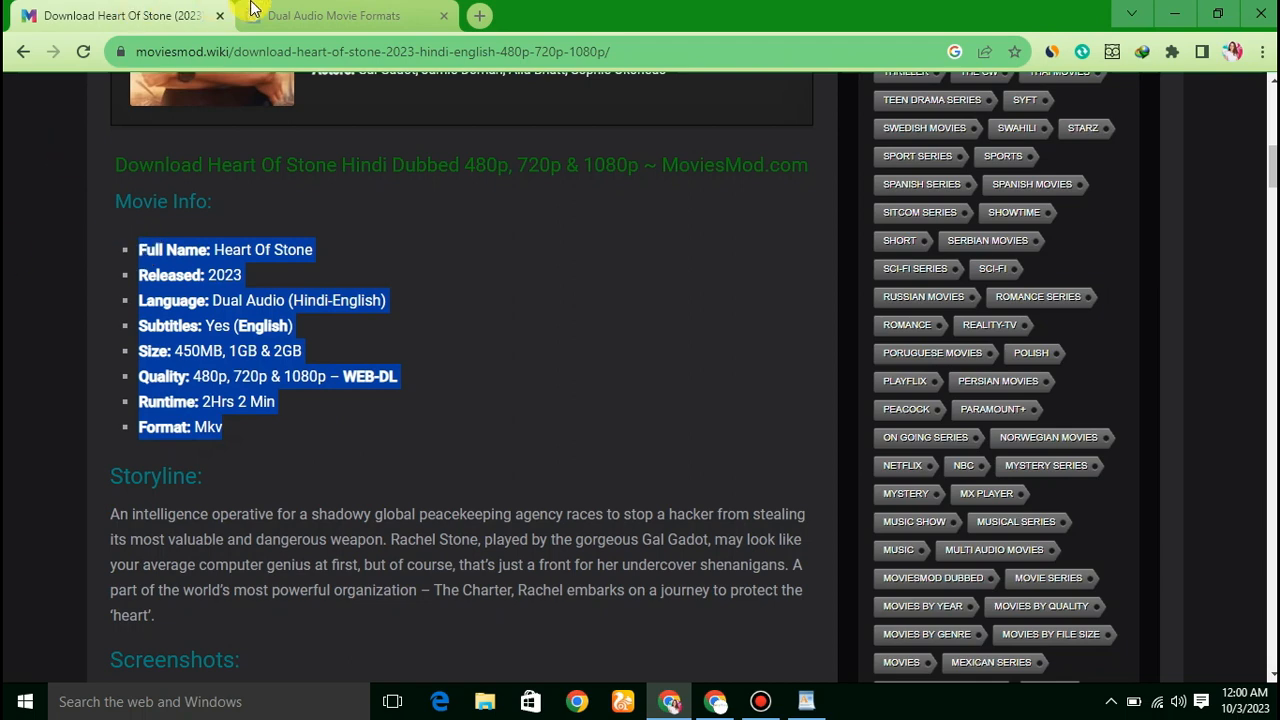
Step: Send the copied movie details to the Dual Audio Movie Formats chat in ChatGPT with the request "write it again in list"
{"action": "left_click", "coordinate": [306, 12]}
{"action": "scroll", "coordinate": [460, 280], "scroll_direction": "up", "scroll_amount": 4}
{"action": "scroll", "coordinate": [505, 458], "scroll_direction": "down", "scroll_amount": 4}
{"action": "left_click", "coordinate": [510, 630]}
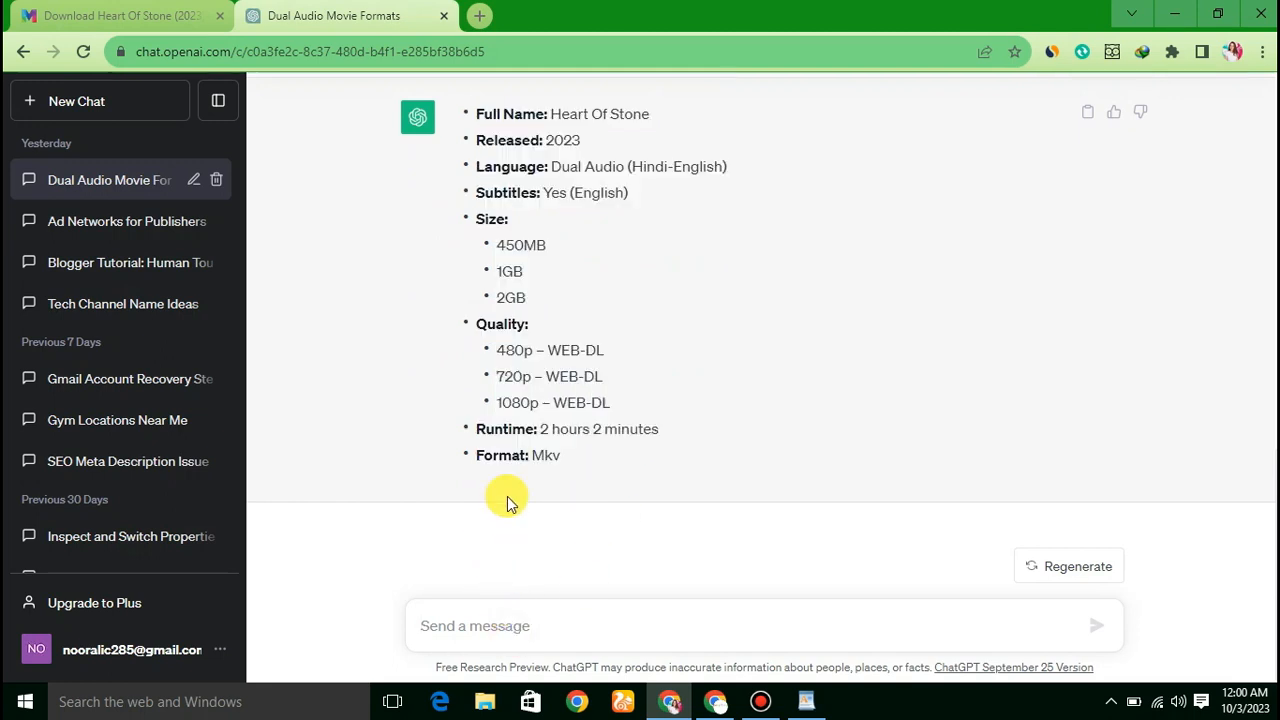
{"action": "key", "text": "ctrl+v"}
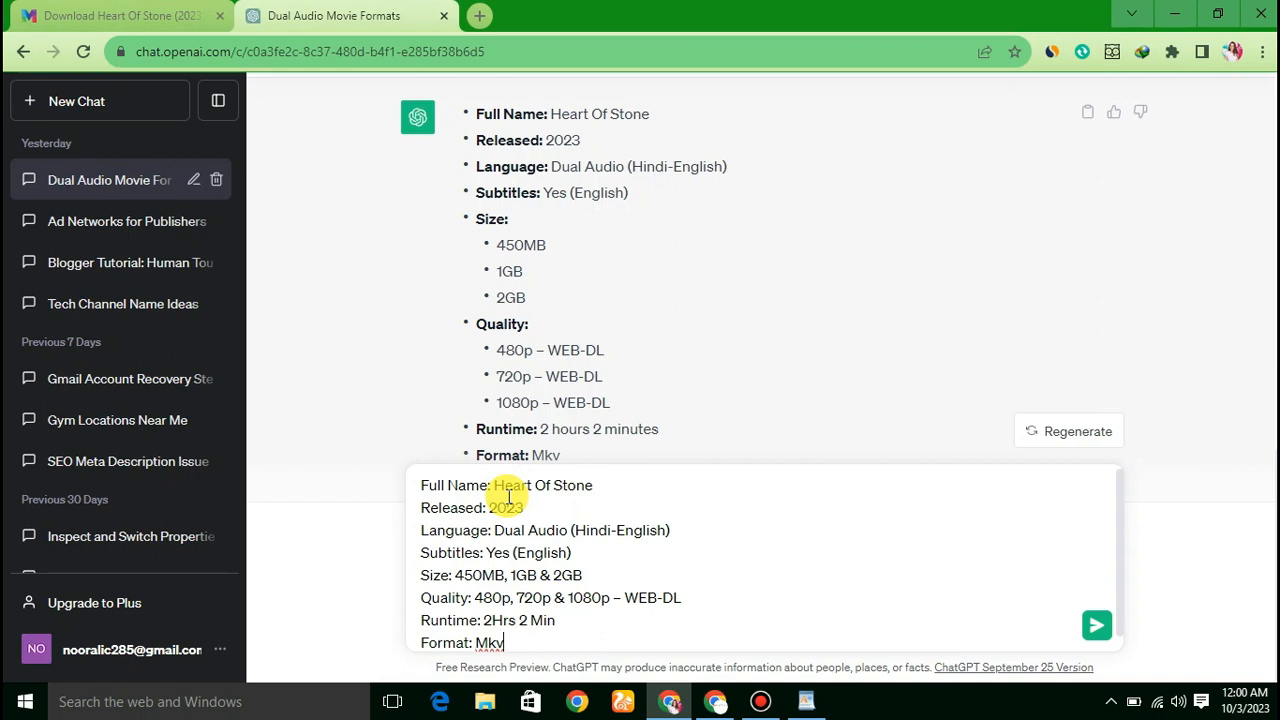
{"action": "key", "text": "shift+Return"}
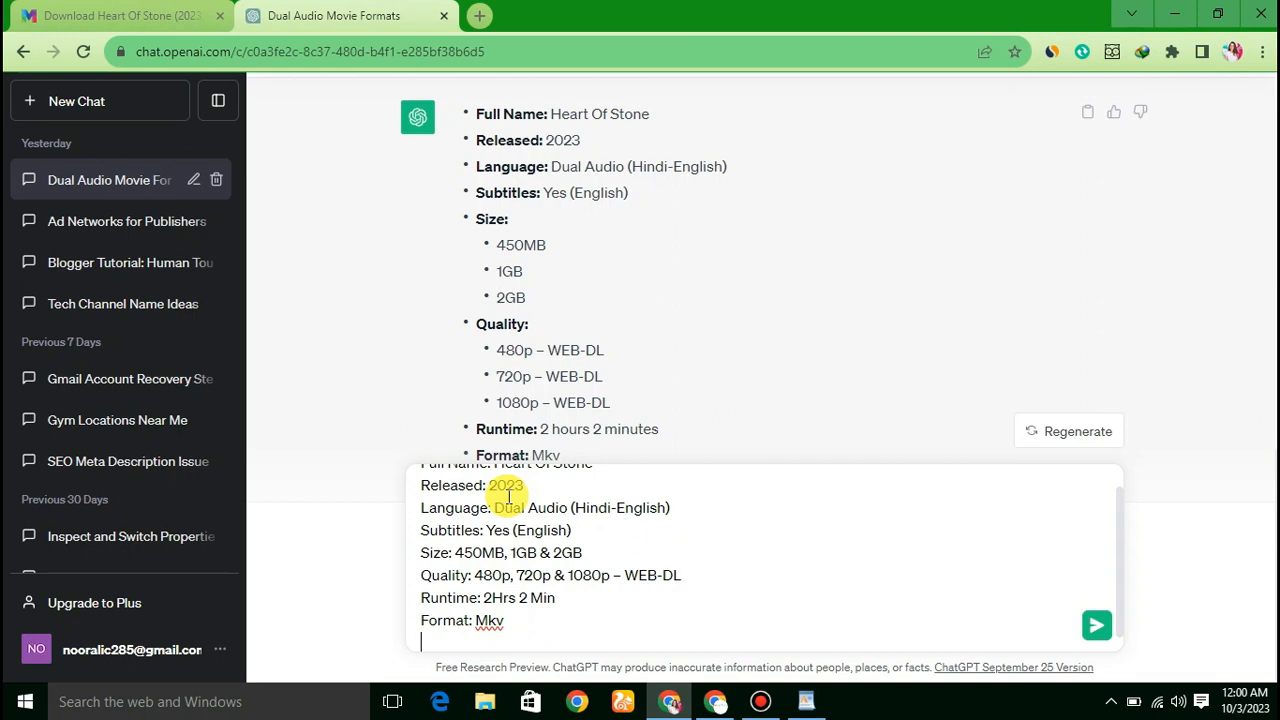
{"action": "type", "text": "write it again in list"}
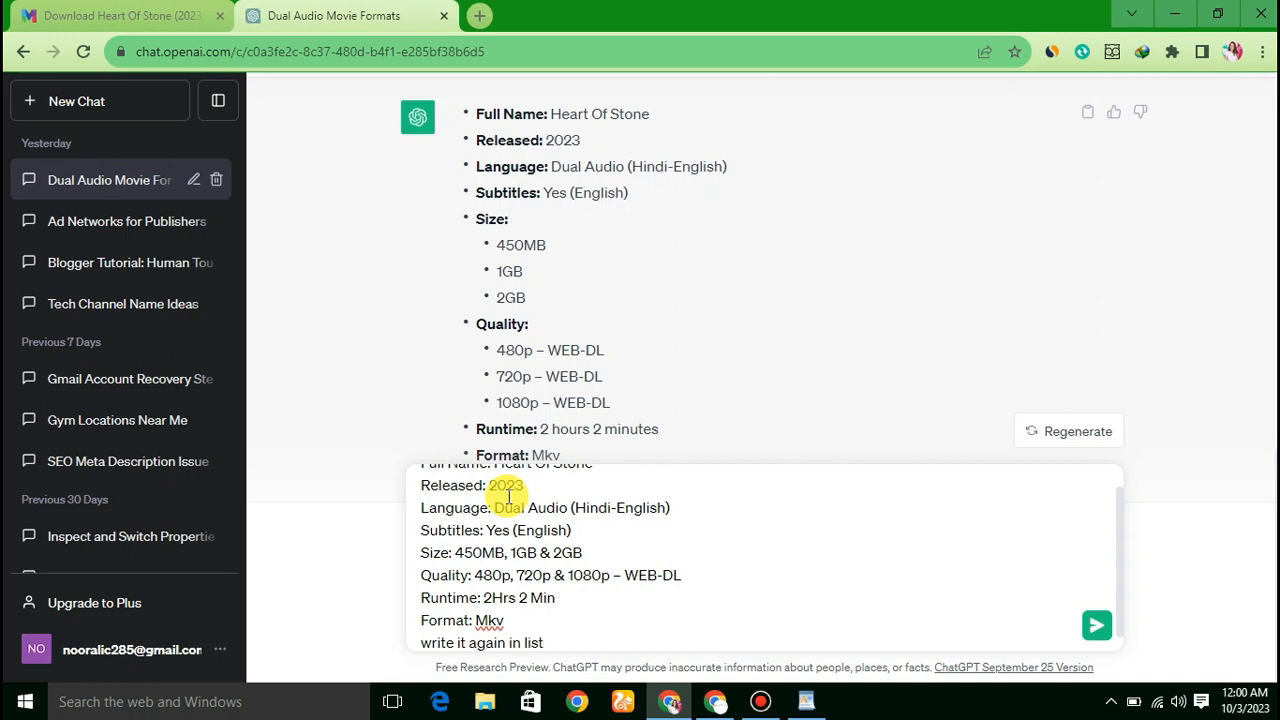
{"action": "key", "text": "Return"}
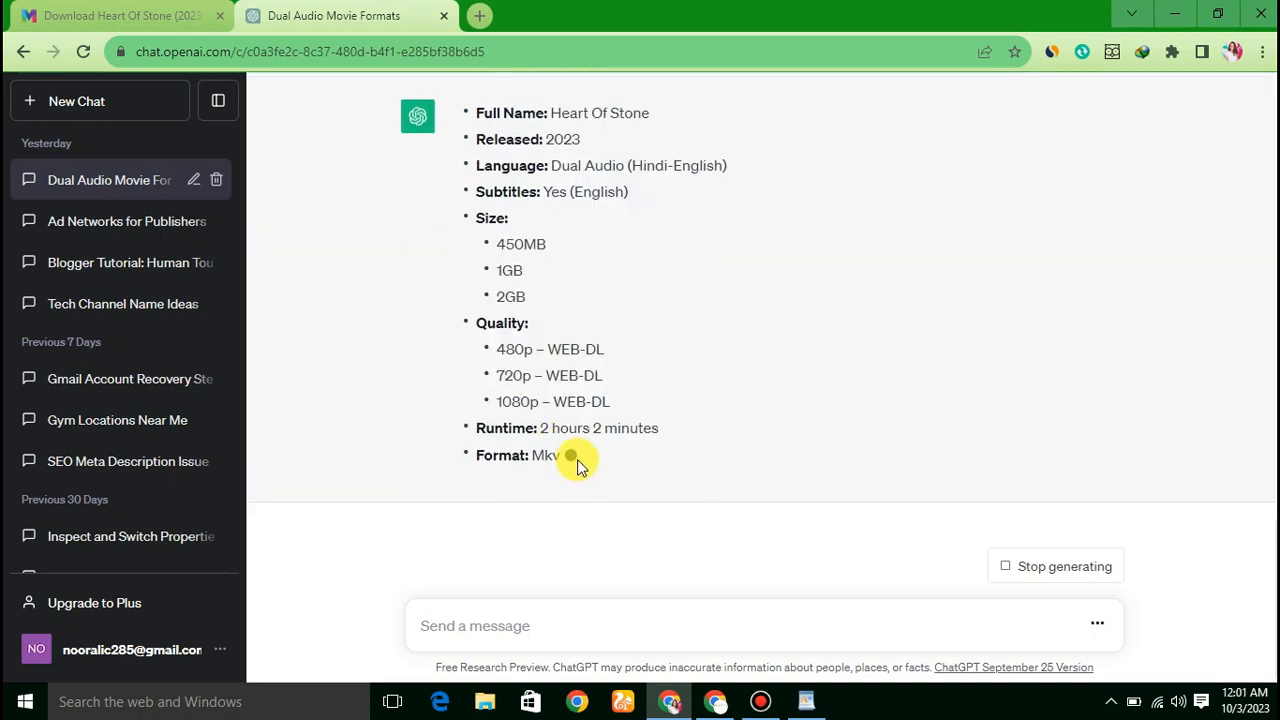
Step: Copy ChatGPT's rewritten list from Full Name to Format and paste it under Movie Info in the Blogger post
{"action": "left_click_drag", "start_coordinate": [567, 462], "coordinate": [480, 114]}
{"action": "key", "text": "ctrl+c"}
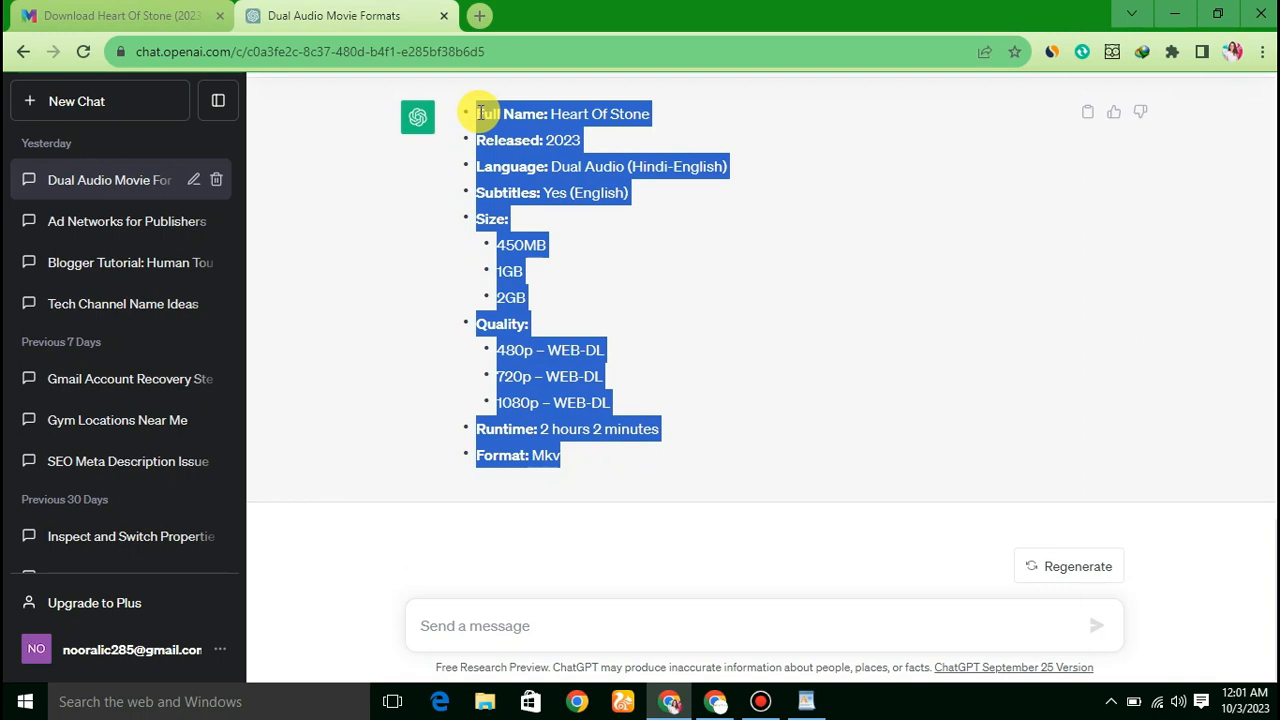
{"action": "left_click", "coordinate": [715, 700]}
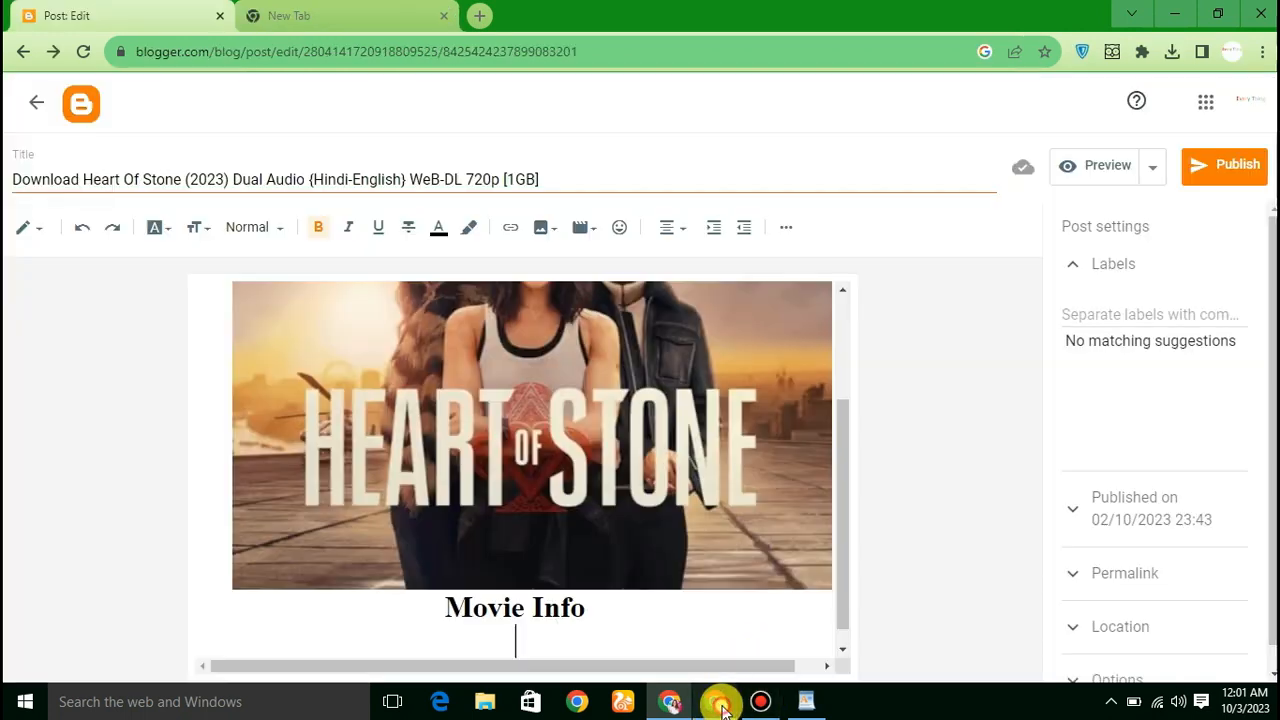
{"action": "scroll", "coordinate": [550, 622], "scroll_direction": "down", "scroll_amount": 1}
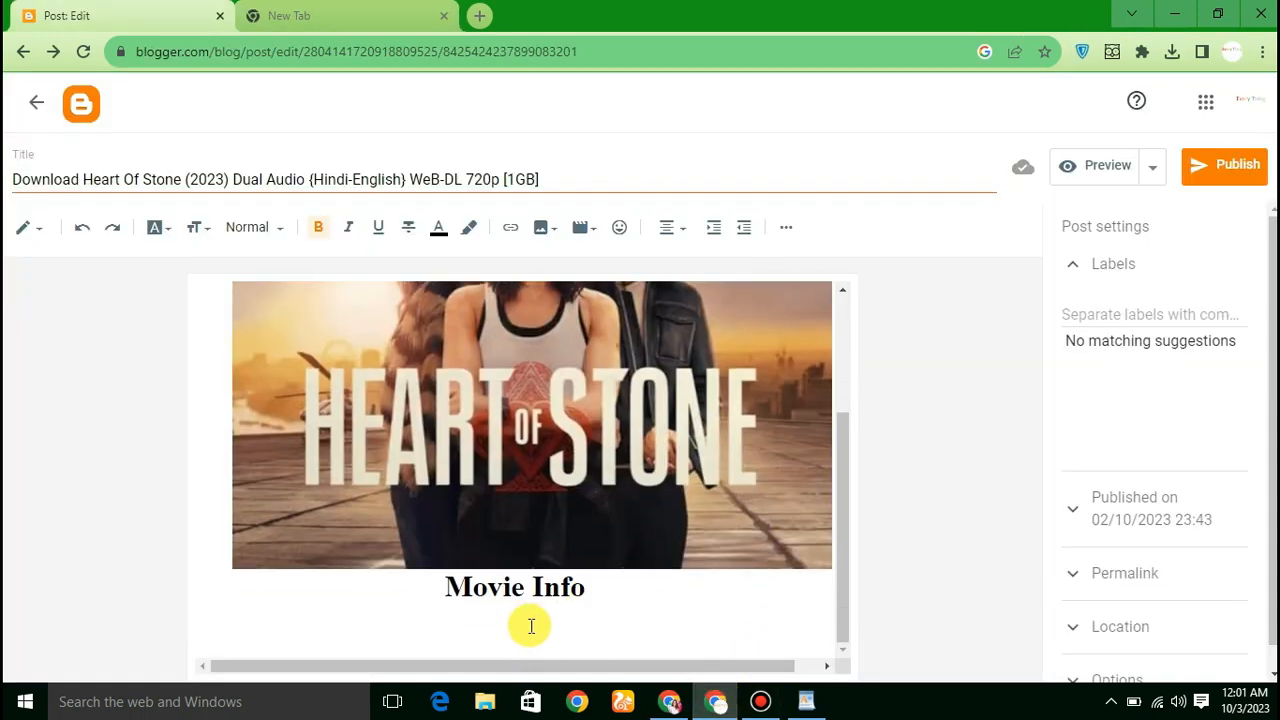
{"action": "key", "text": "ctrl+v"}
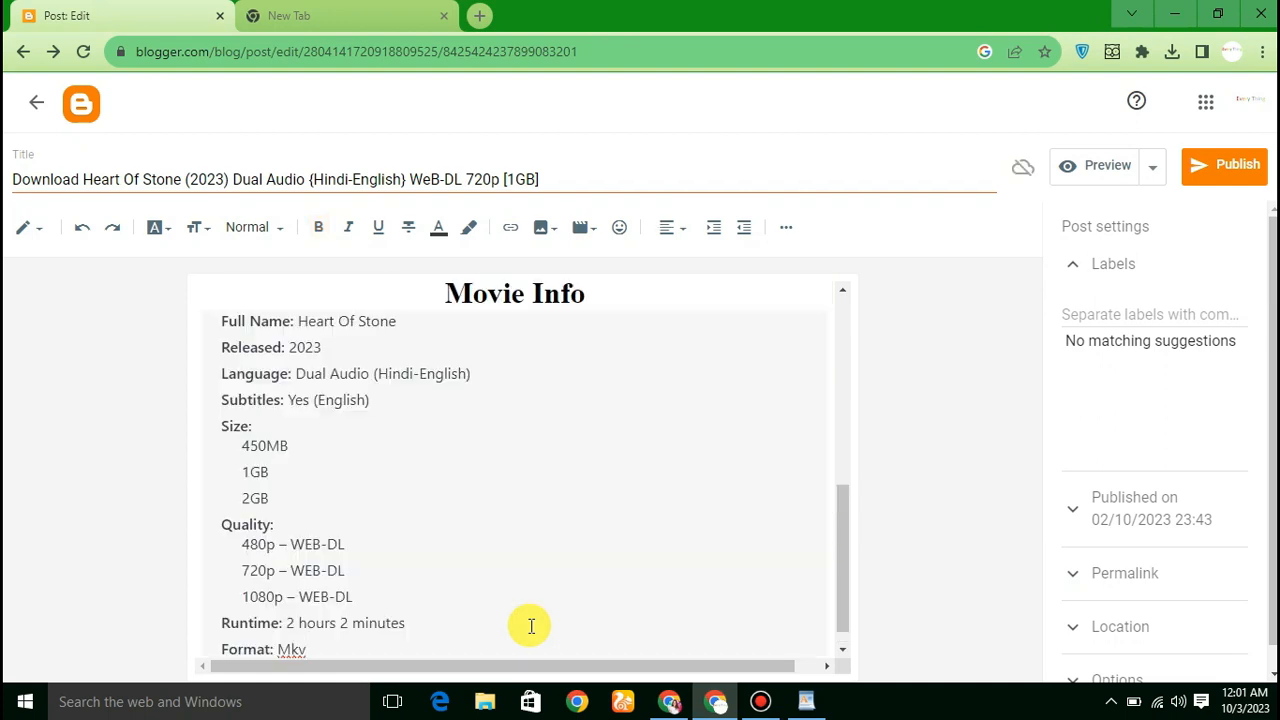
Step: Remove 450MB and 2GB from the Size entry, leaving 1GB on the same line as its label
{"action": "double_click", "coordinate": [265, 447]}
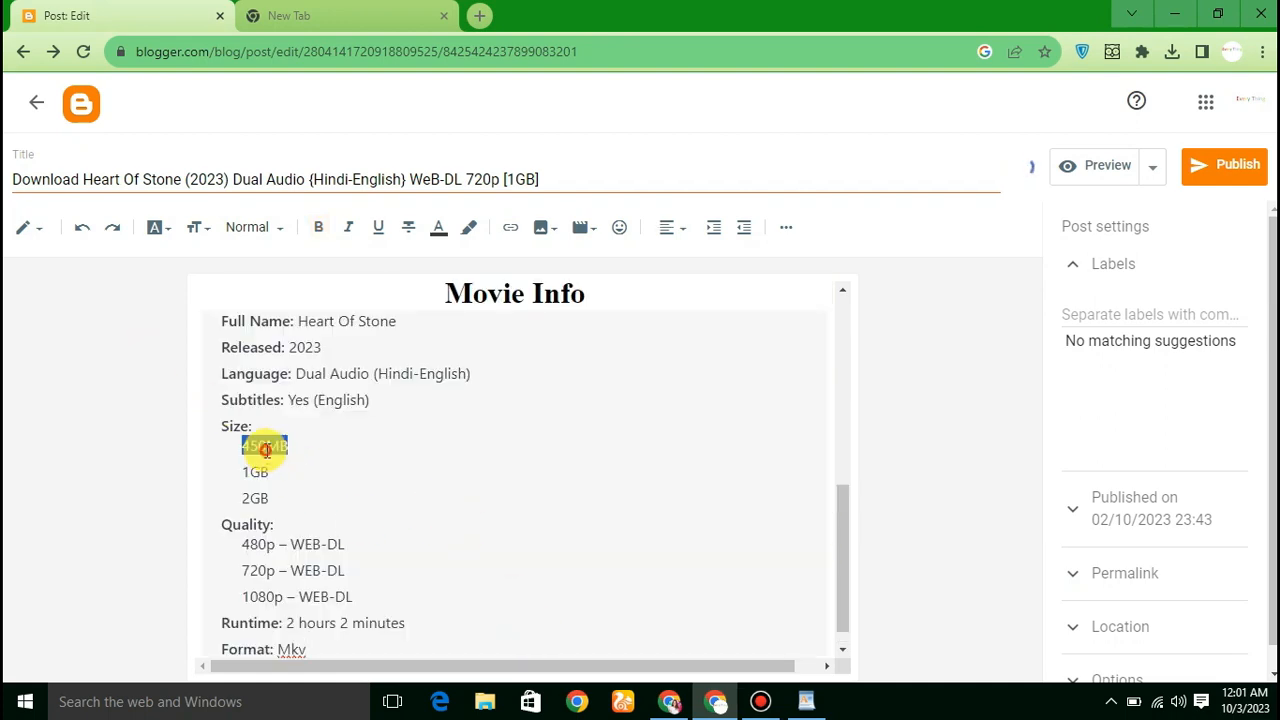
{"action": "key", "text": "BackSpace"}
{"action": "key", "text": "BackSpace"}
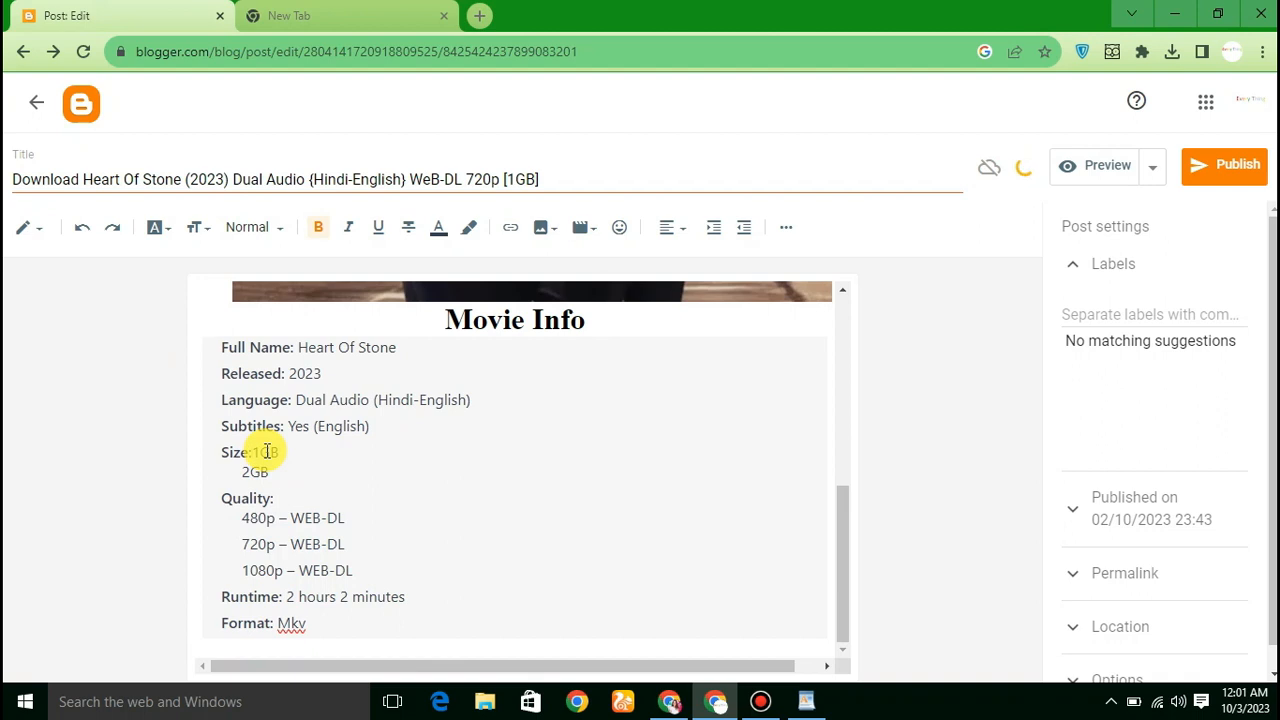
{"action": "key", "text": "Down"}
{"action": "key", "text": "Right"}
{"action": "key", "text": "Right"}
{"action": "key", "text": "BackSpace"}
{"action": "key", "text": "BackSpace"}
{"action": "key", "text": "BackSpace"}
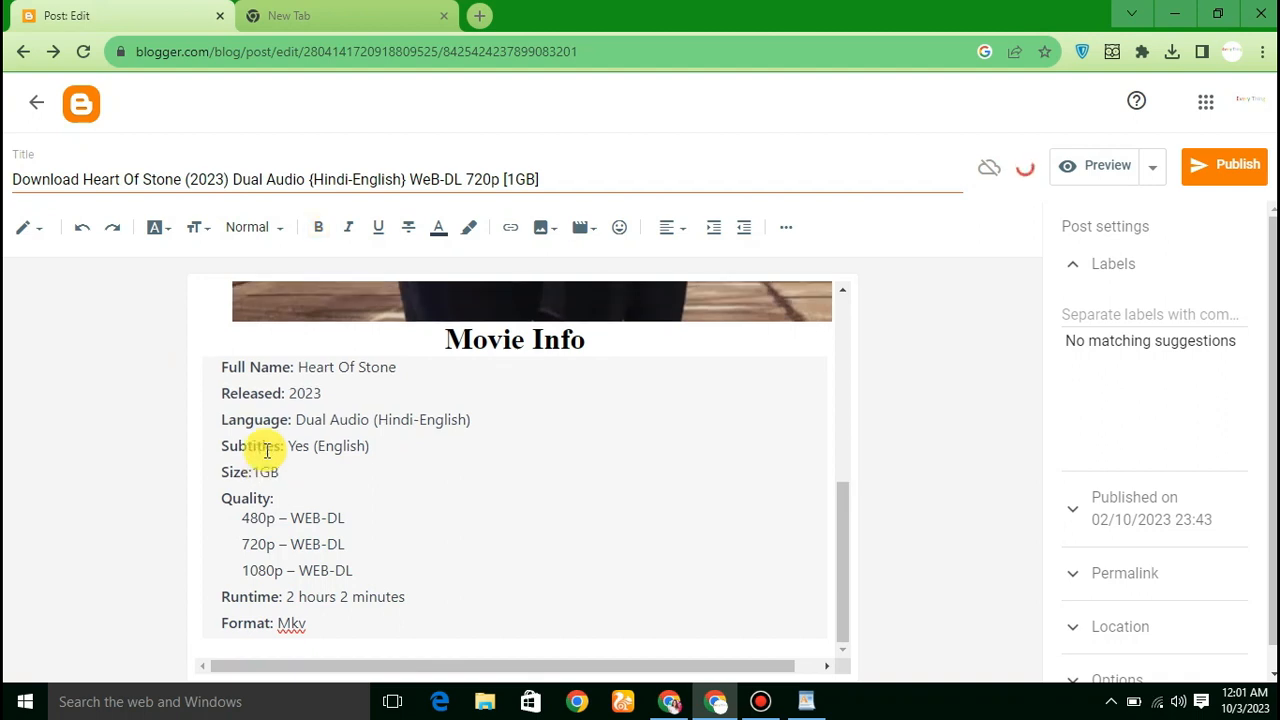
Step: Remove the 480p and 1080p options from the Quality entry, leaving 720p – WEB-DL beside its label
{"action": "triple_click", "coordinate": [285, 520]}
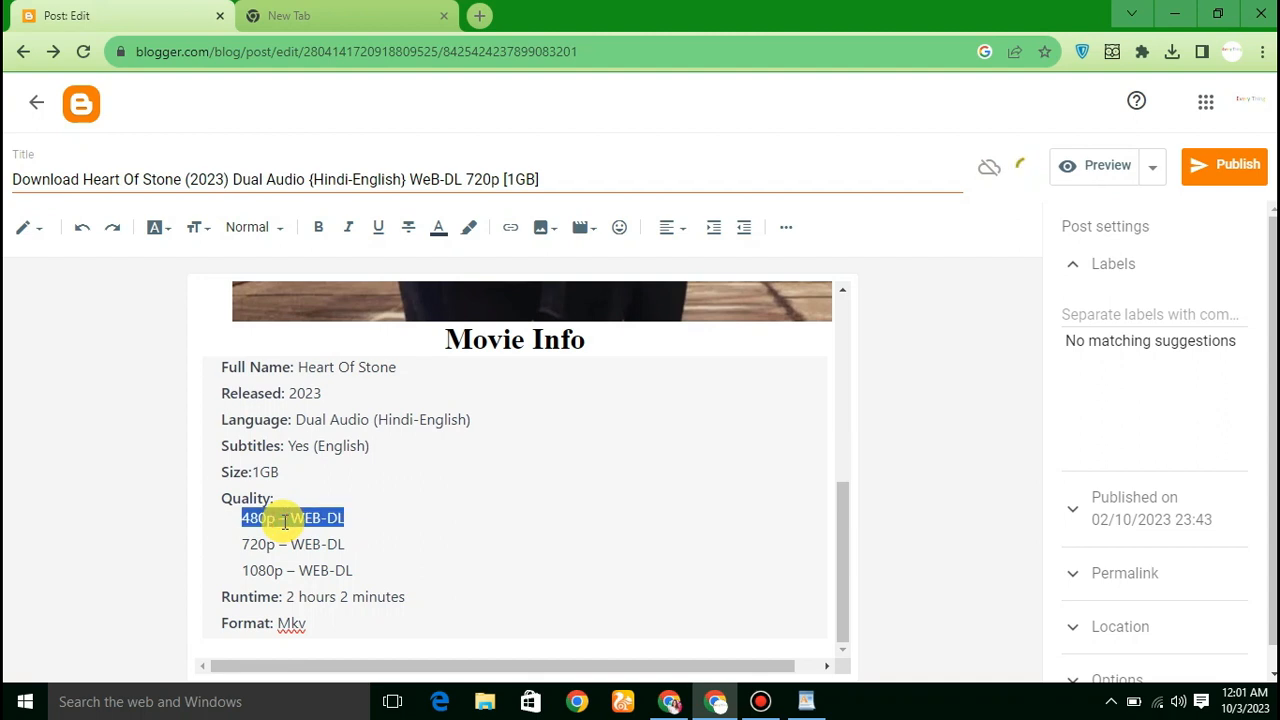
{"action": "key", "text": "BackSpace"}
{"action": "key", "text": "BackSpace"}
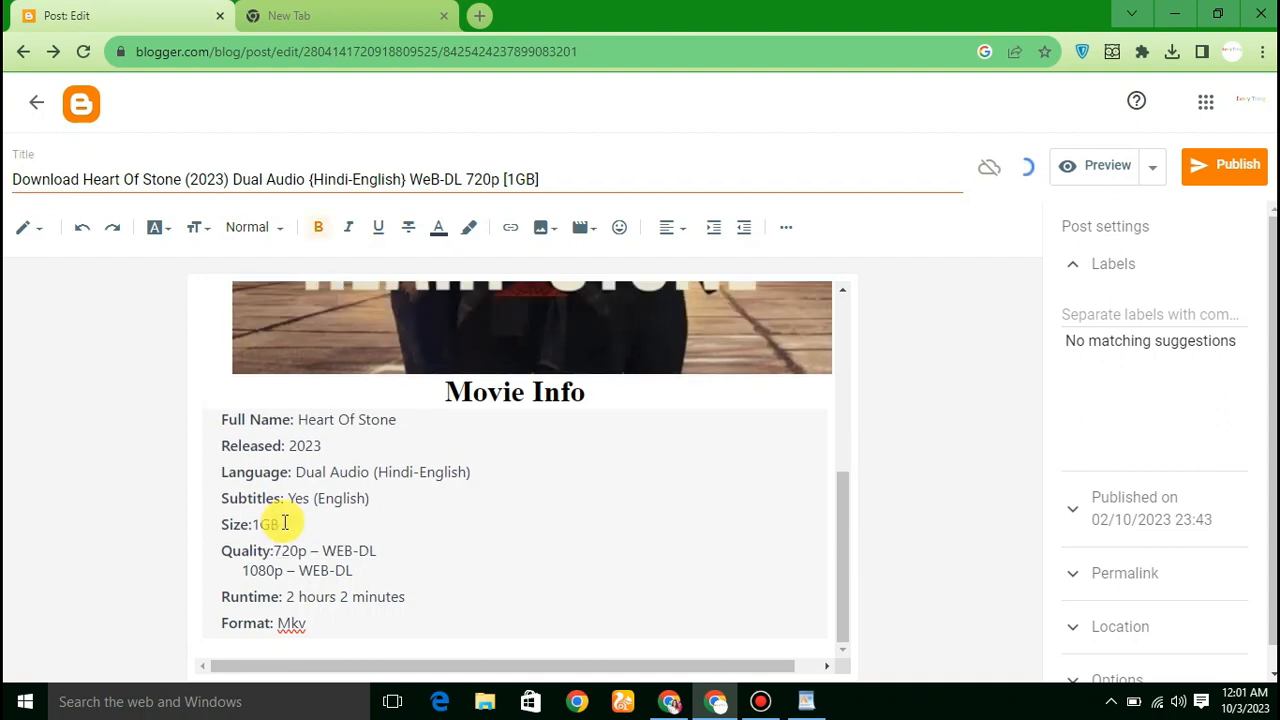
{"action": "triple_click", "coordinate": [286, 580]}
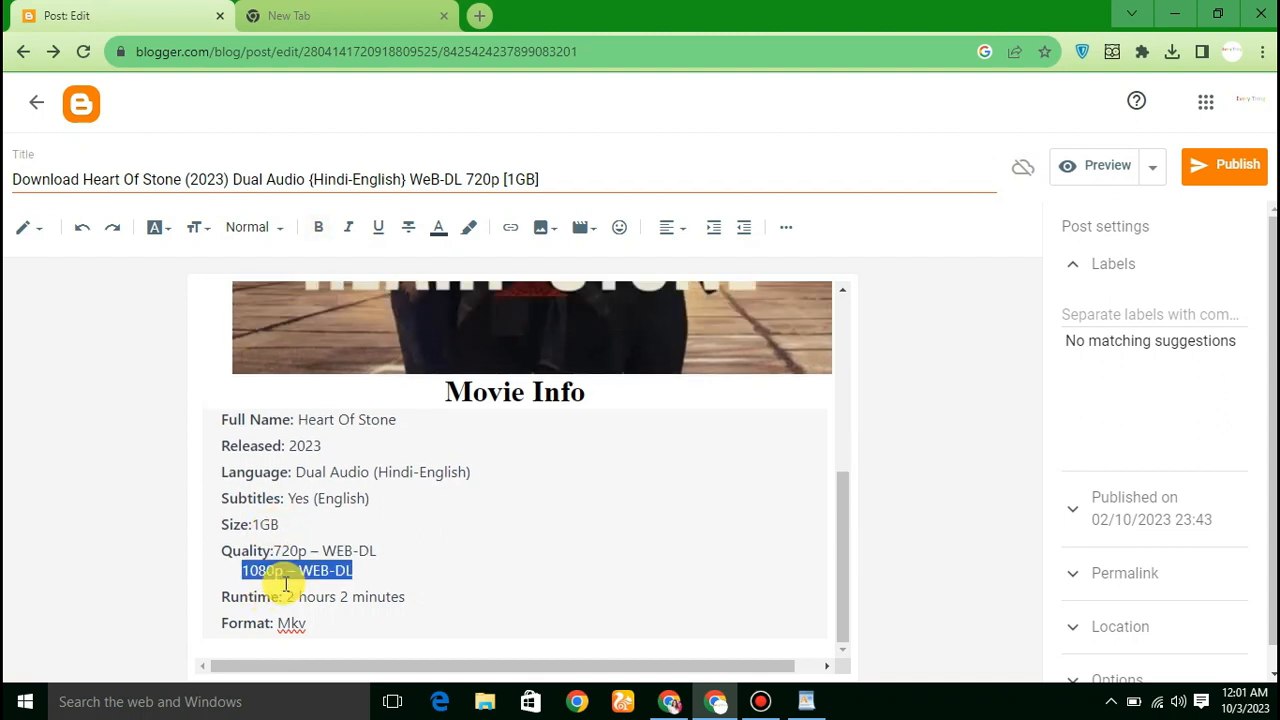
{"action": "key", "text": "BackSpace"}
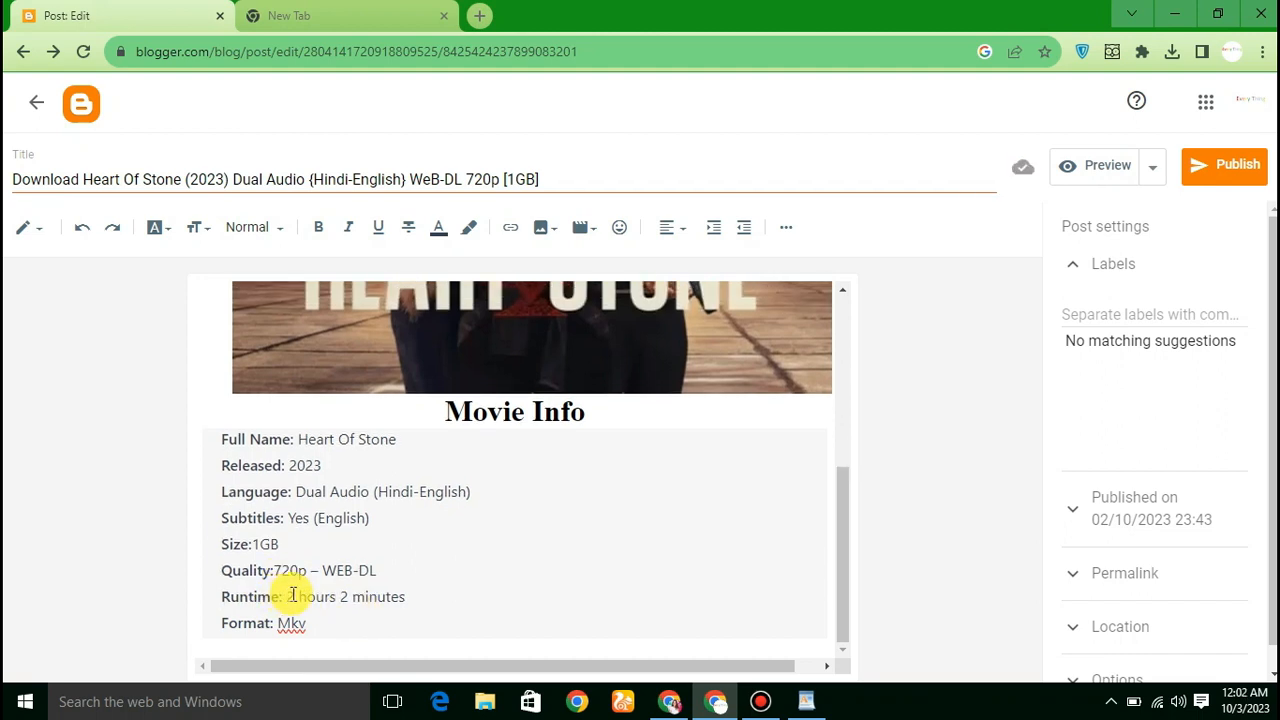
Step: Reapply bulleted list formatting to the movie details from Full Name to Format
{"action": "left_click_drag", "start_coordinate": [306, 623], "coordinate": [214, 443]}
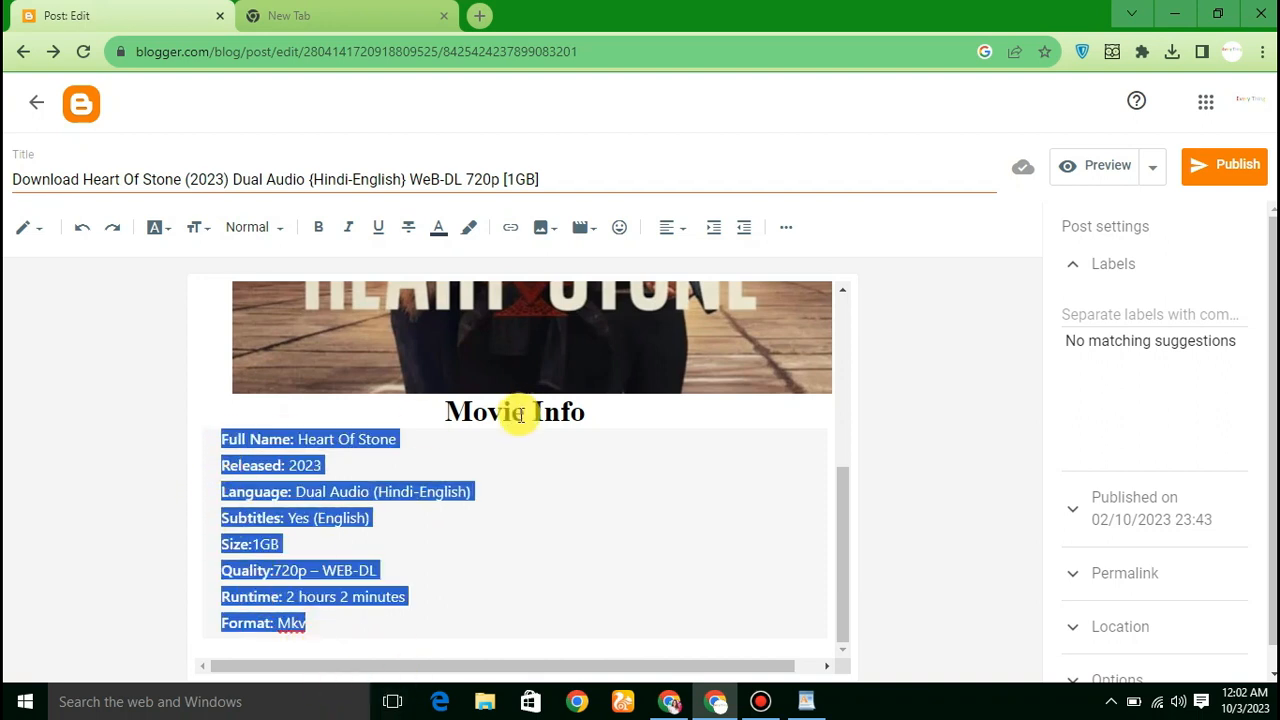
{"action": "left_click", "coordinate": [790, 229]}
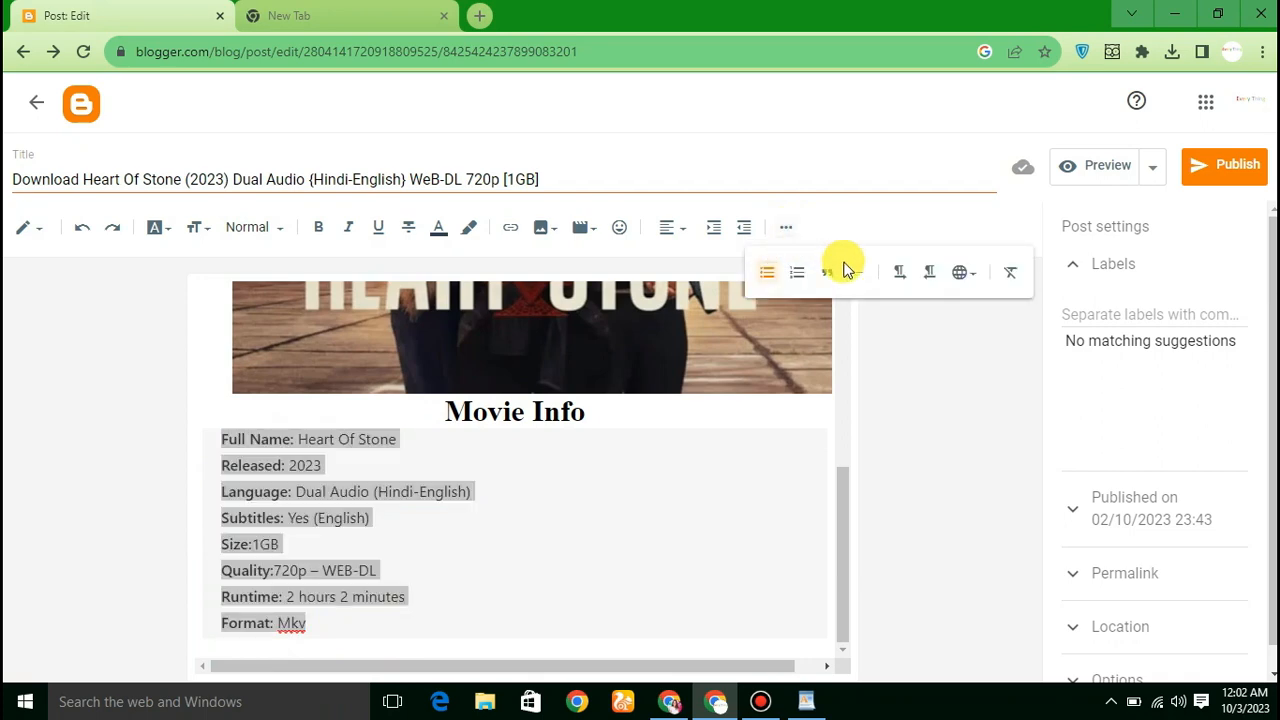
{"action": "left_click", "coordinate": [766, 276]}
{"action": "left_click", "coordinate": [767, 276]}
{"action": "left_click", "coordinate": [650, 537]}
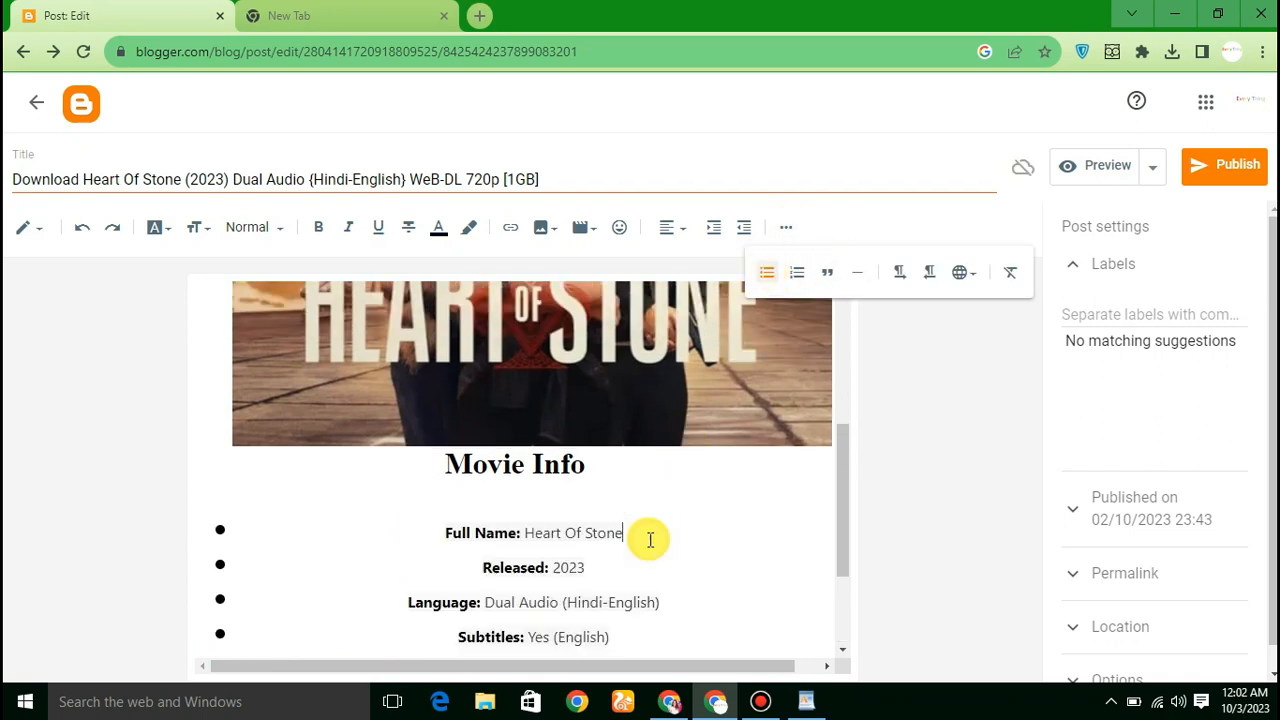
Step: End the bulleted list after the Format entry and add "Story line" below it in the Heading style
{"action": "scroll", "coordinate": [650, 540], "scroll_direction": "down", "scroll_amount": 2}
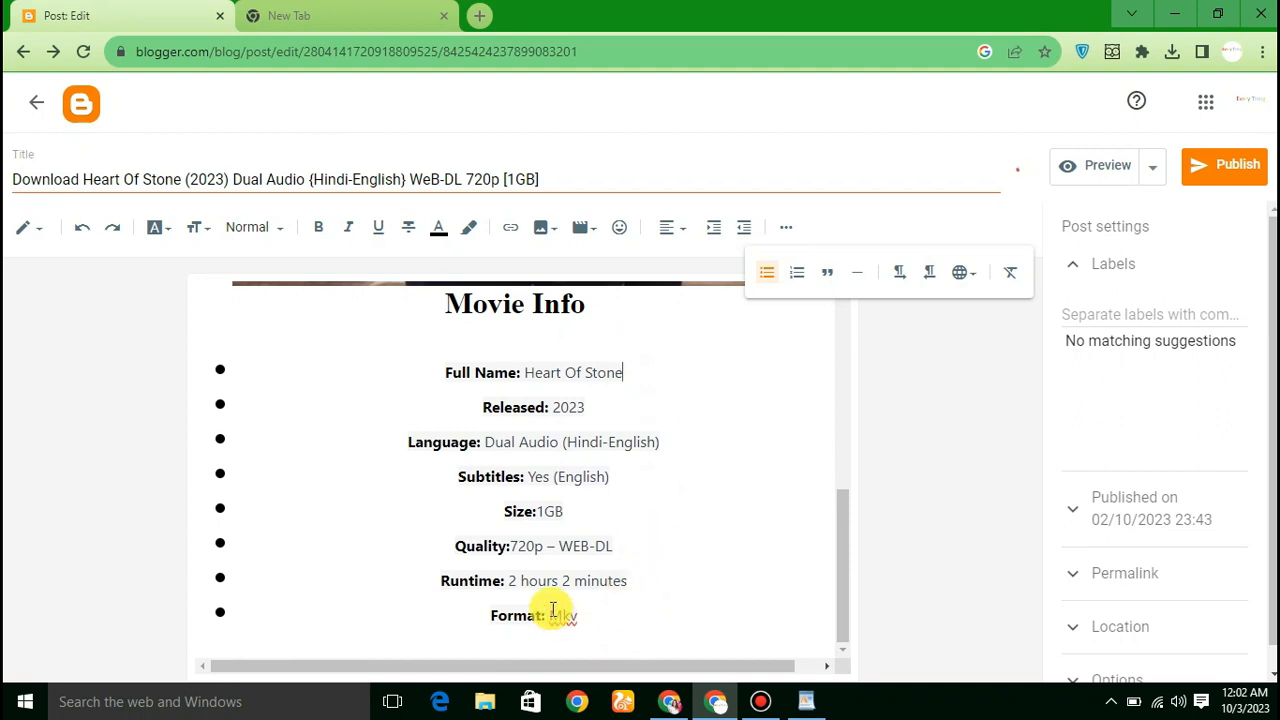
{"action": "scroll", "coordinate": [574, 486], "scroll_direction": "up", "scroll_amount": 1}
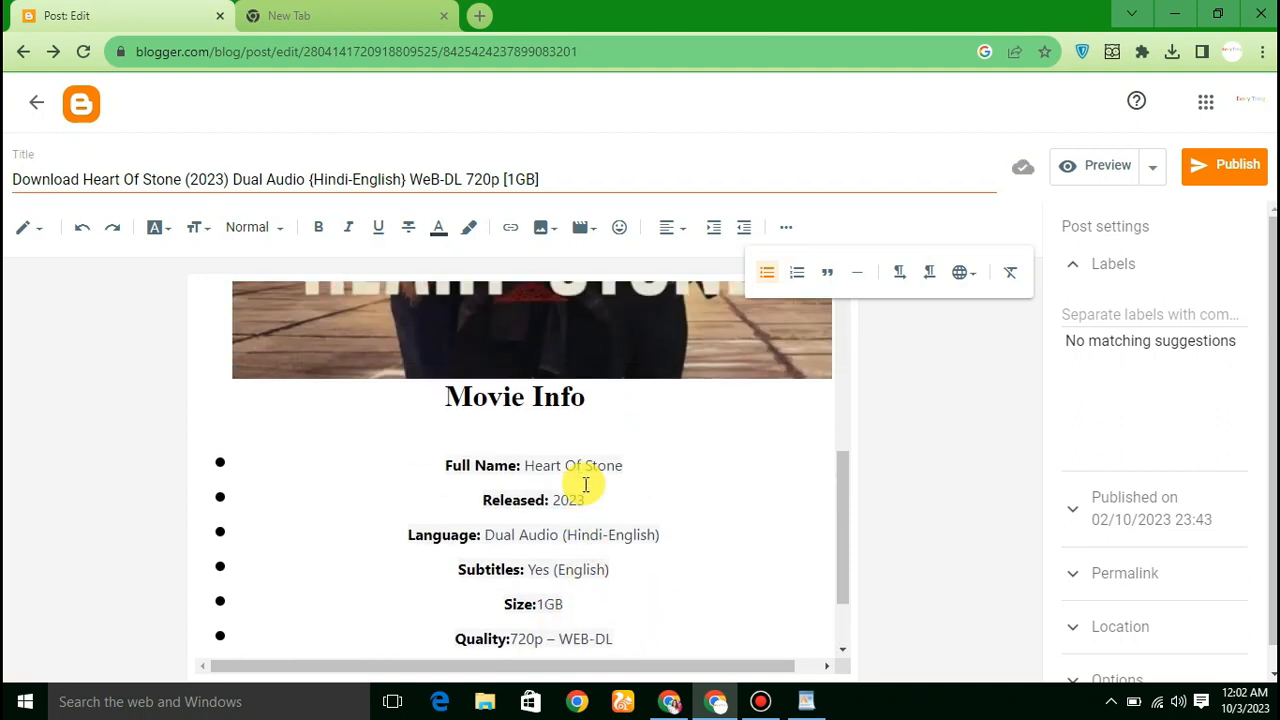
{"action": "scroll", "coordinate": [457, 551], "scroll_direction": "down", "scroll_amount": 1}
{"action": "left_click", "coordinate": [607, 618]}
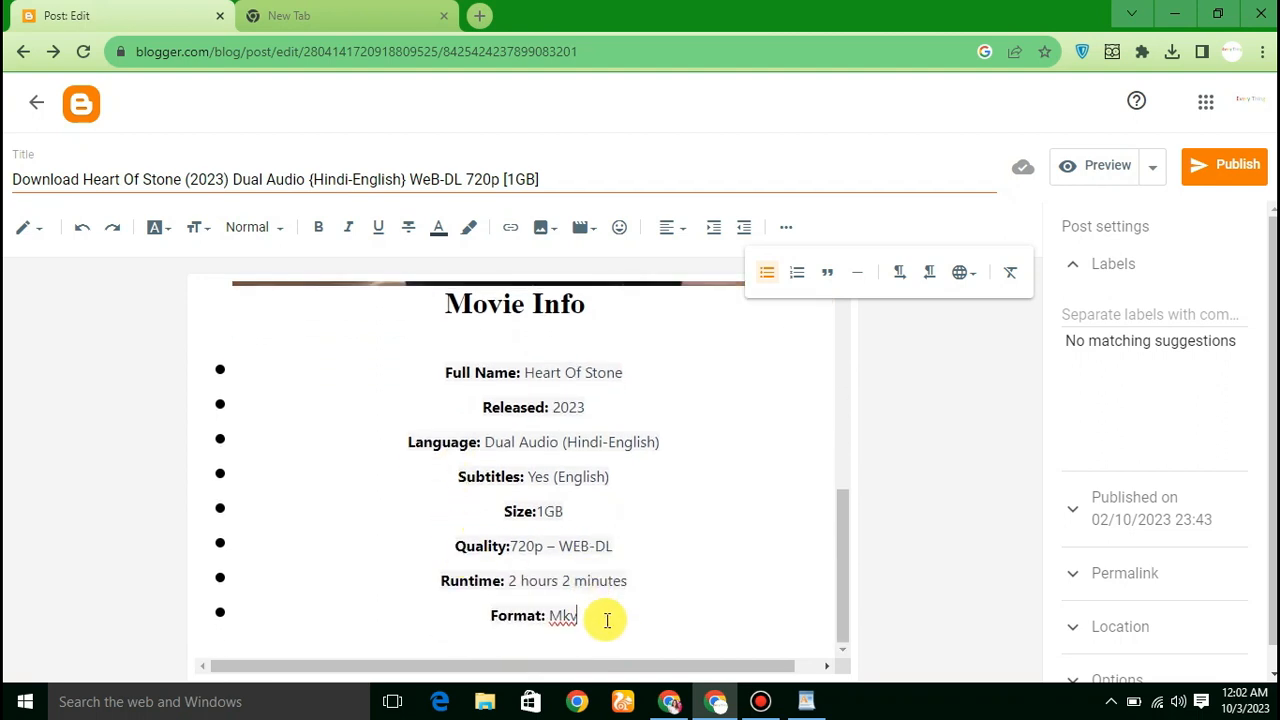
{"action": "key", "text": "Return"}
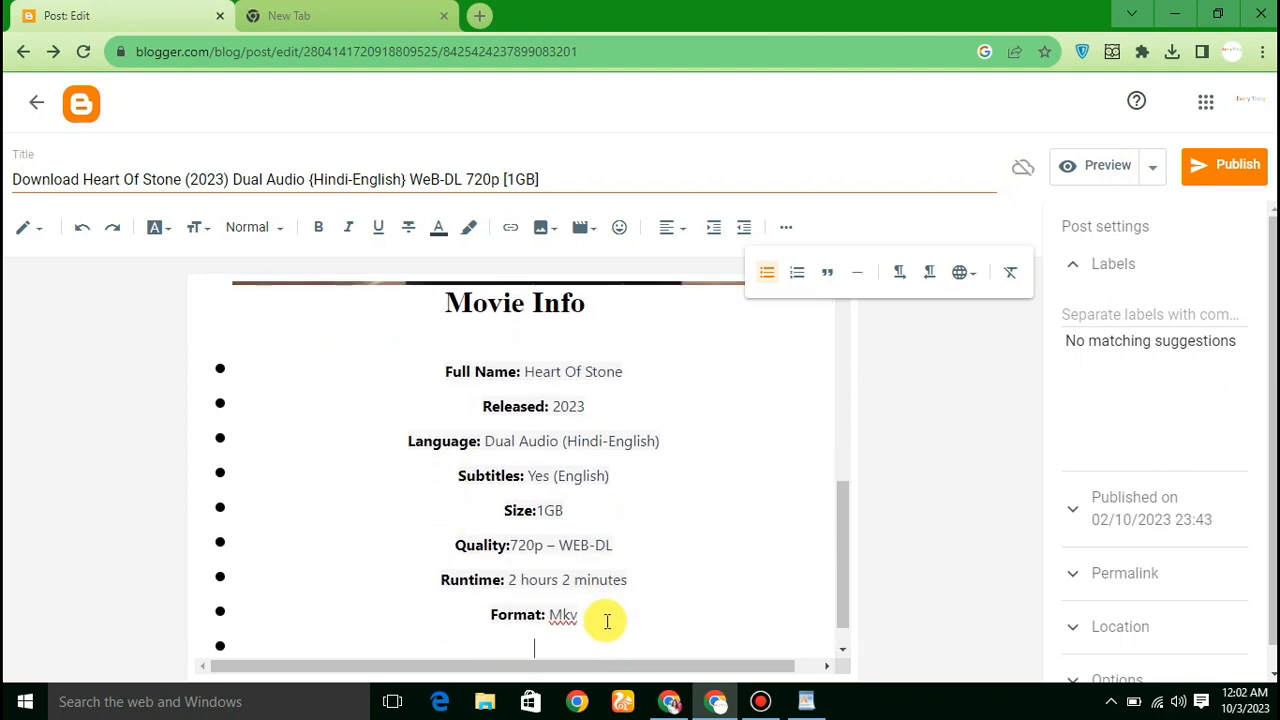
{"action": "key", "text": "Return"}
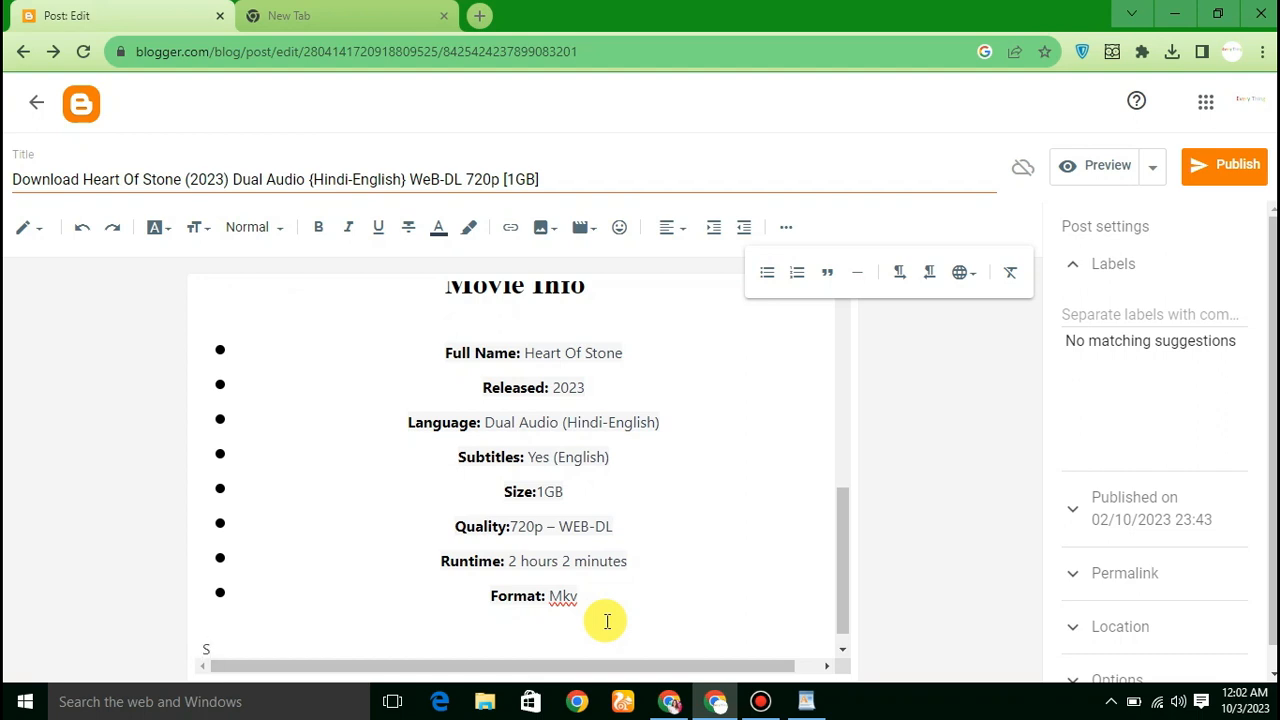
{"action": "left_click", "coordinate": [250, 232]}
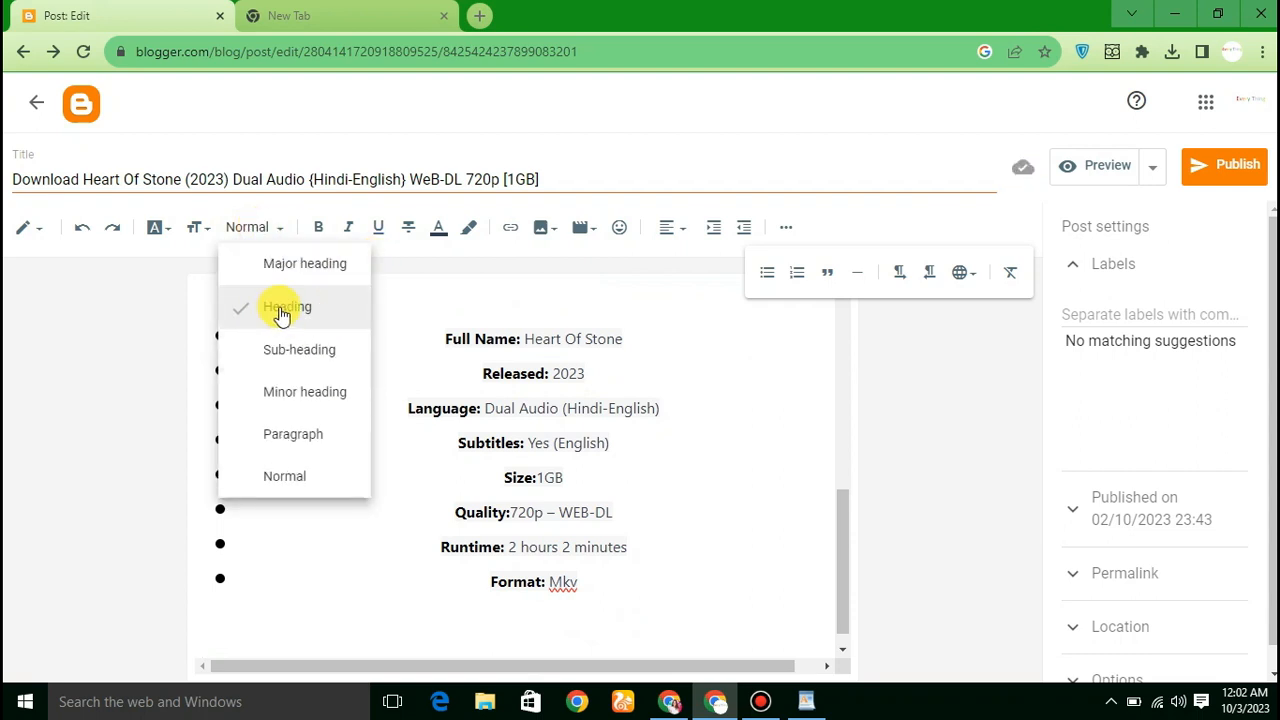
{"action": "left_click", "coordinate": [283, 310]}
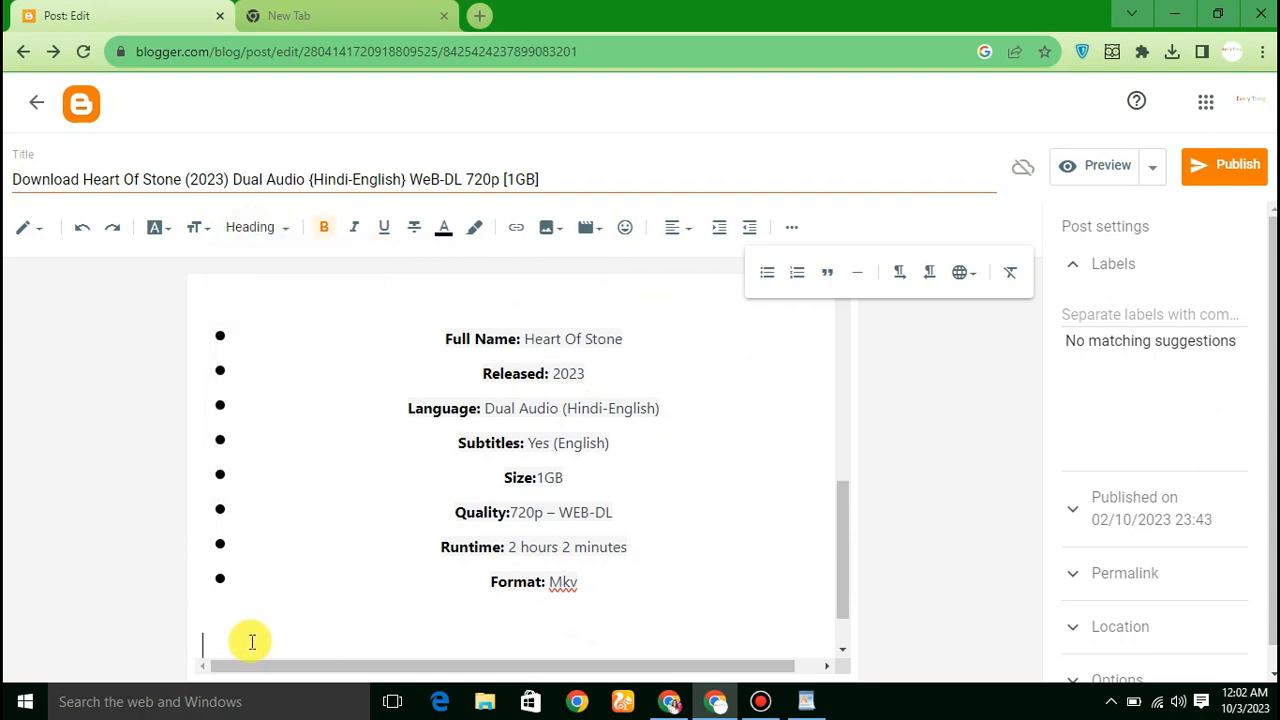
{"action": "type", "text": "S"}
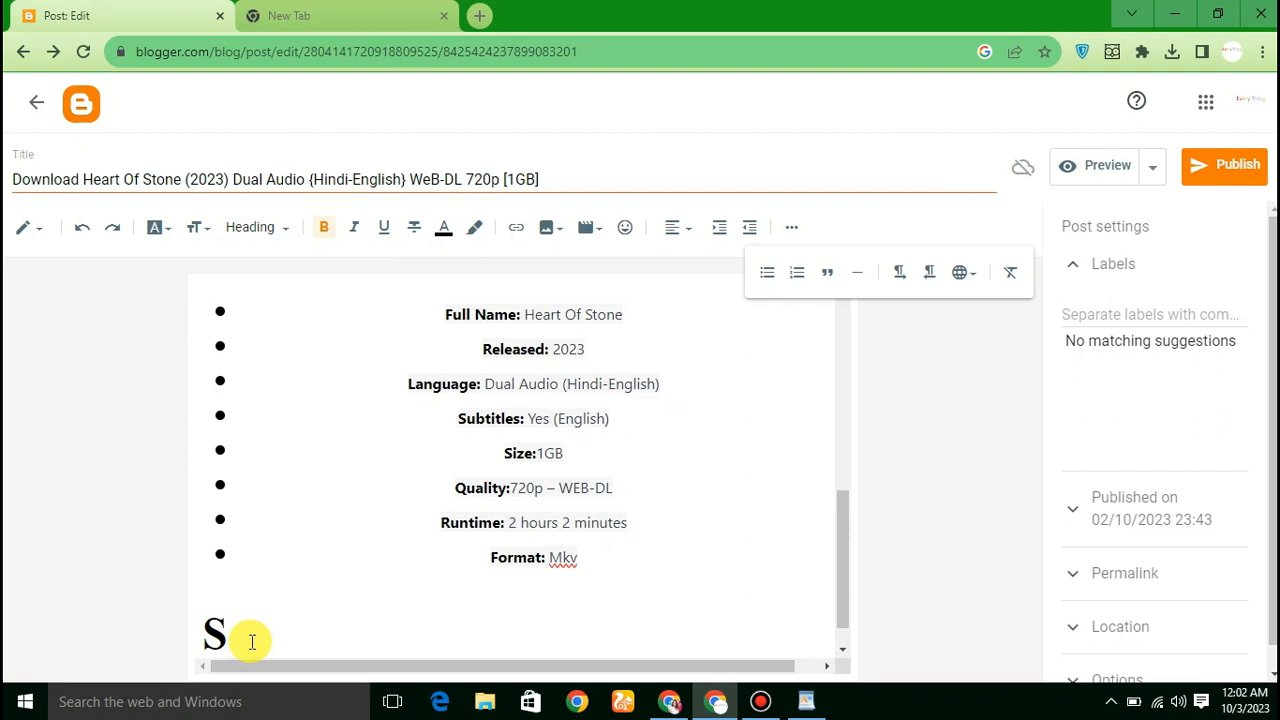
{"action": "type", "text": "tory lon"}
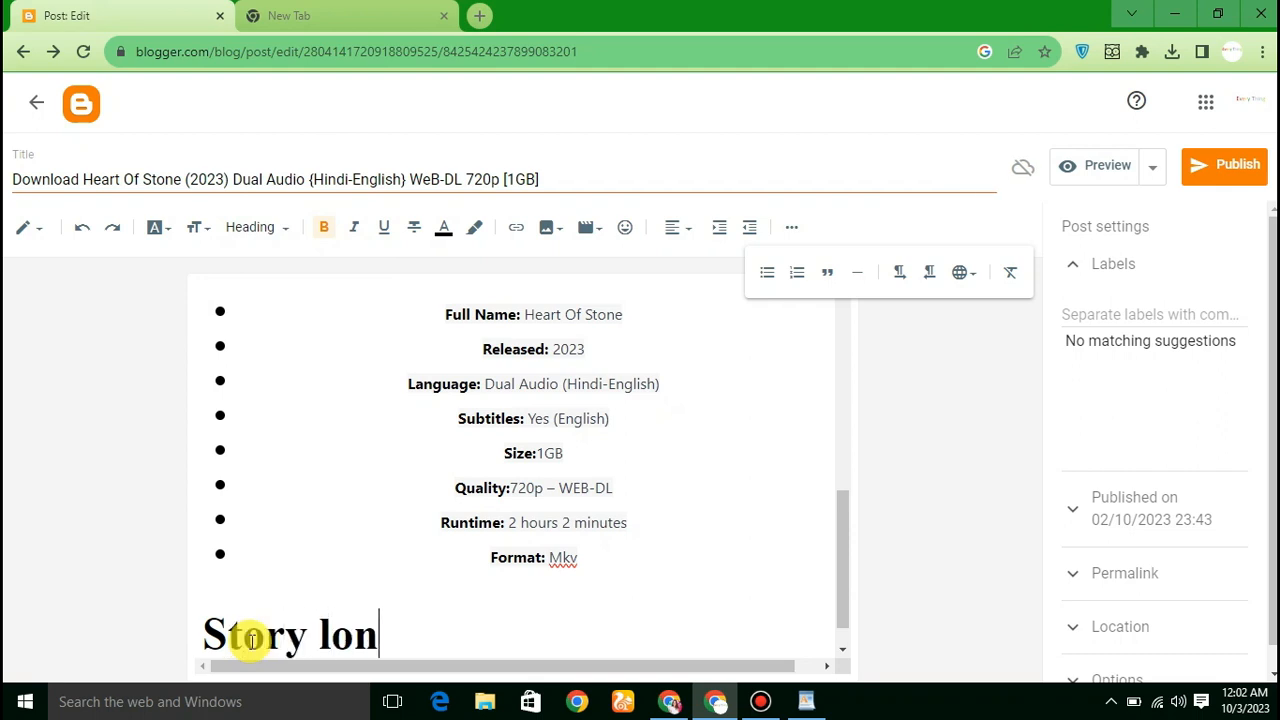
{"action": "key", "text": "BackSpace"}
{"action": "key", "text": "BackSpace"}
{"action": "type", "text": "ine"}
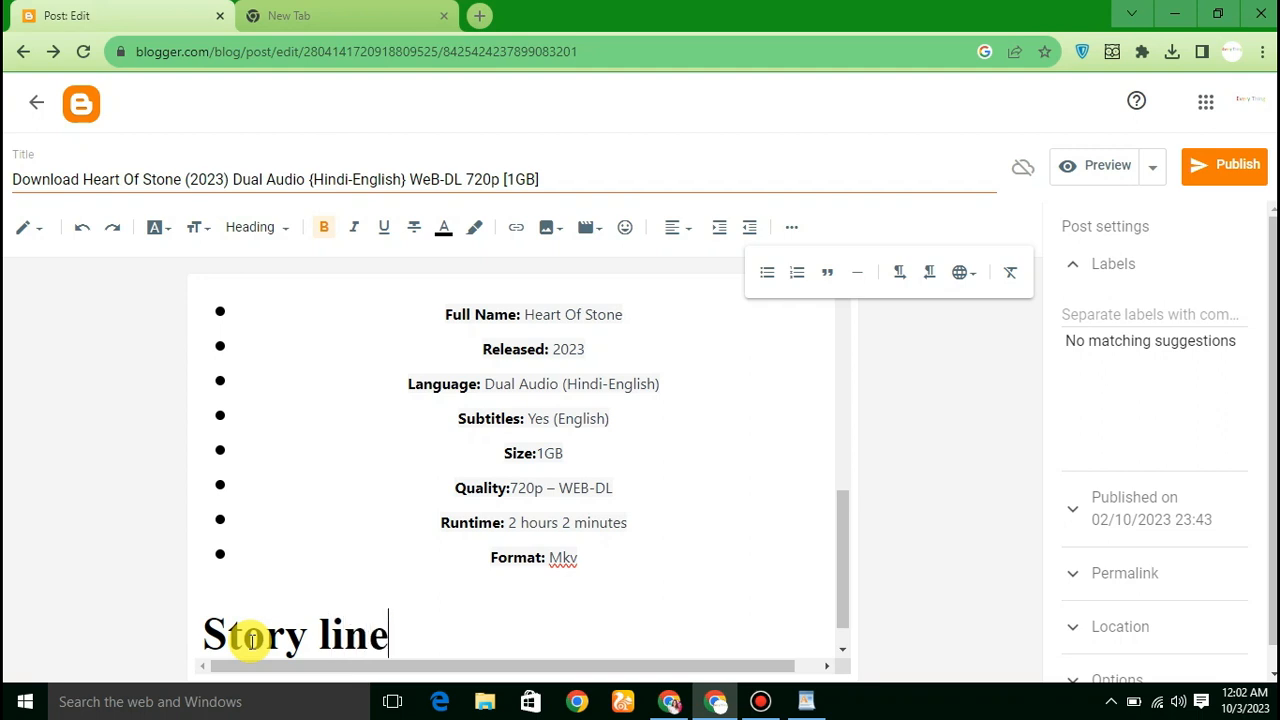
Step: End the Story line heading with a colon and start a new line below it
{"action": "type", "text": ":"}
{"action": "key", "text": "Return"}
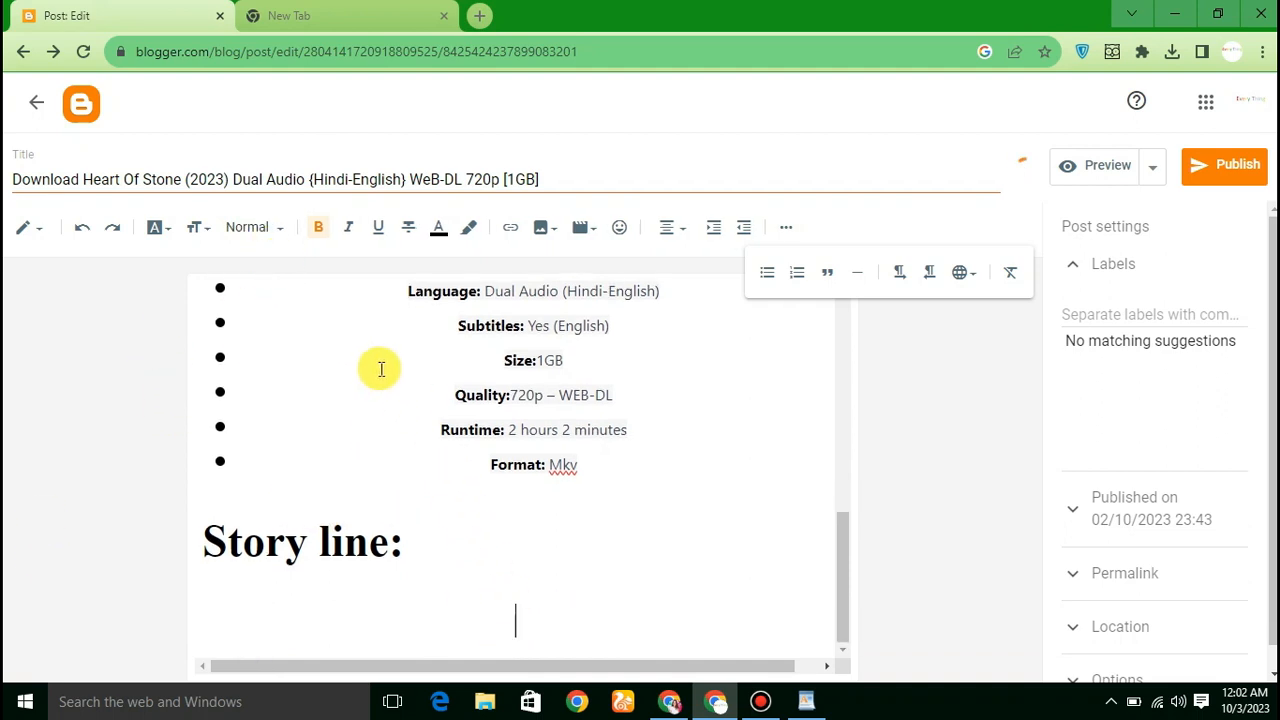
Step: Switch to the moviesmod.wiki page for Heart Of Stone and copy the full paragraph under Storyline
{"action": "left_click", "coordinate": [672, 702]}
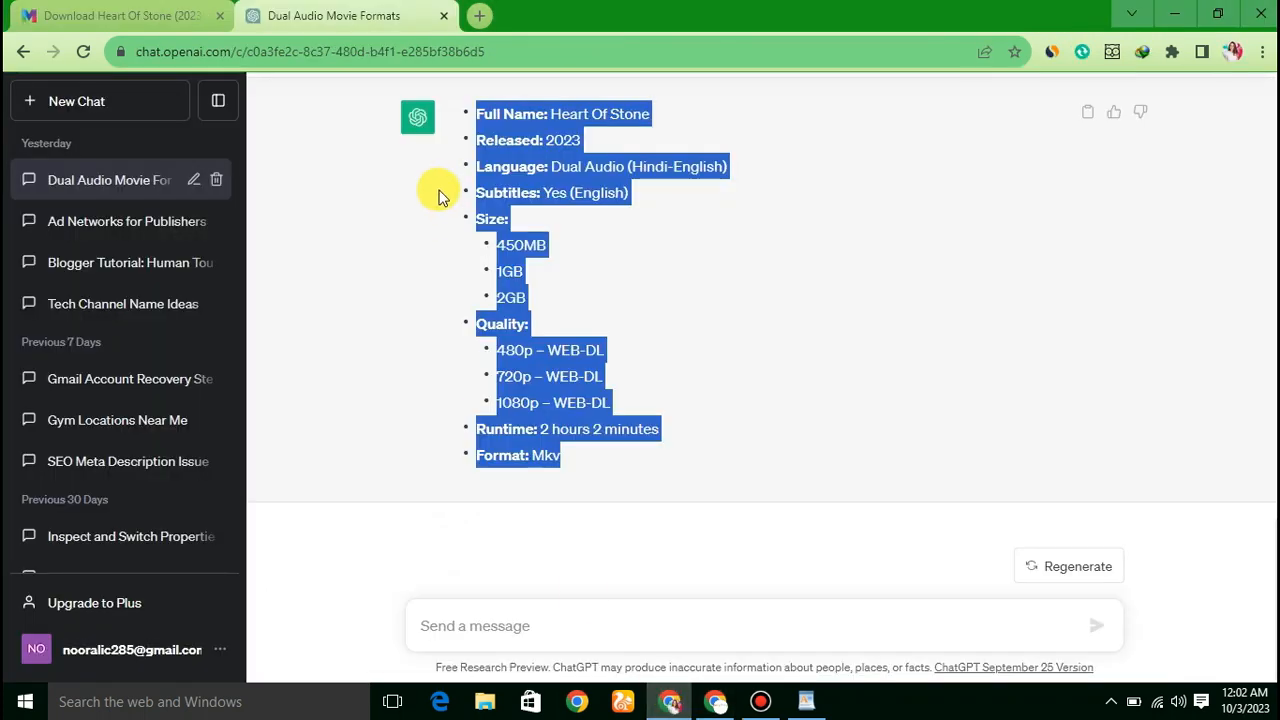
{"action": "left_click", "coordinate": [40, 16]}
{"action": "scroll", "coordinate": [214, 391], "scroll_direction": "down", "scroll_amount": 3}
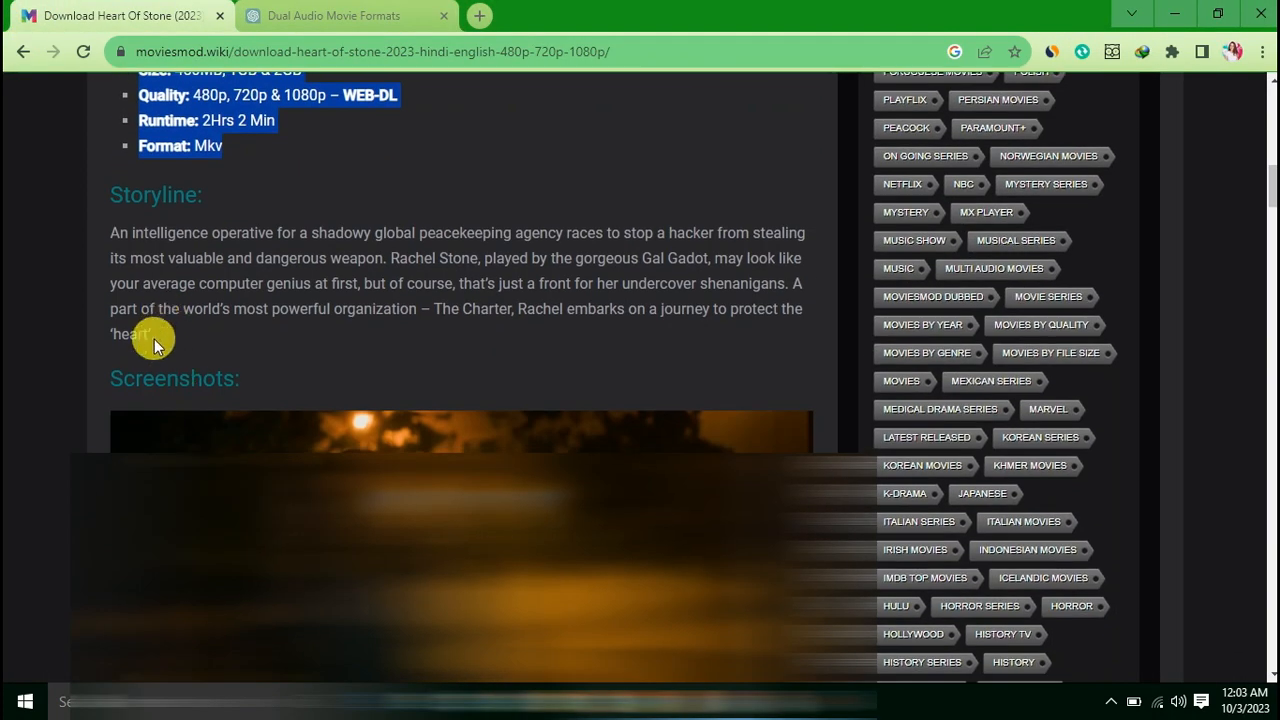
{"action": "left_click", "coordinate": [266, 245]}
{"action": "left_click", "coordinate": [442, 17]}
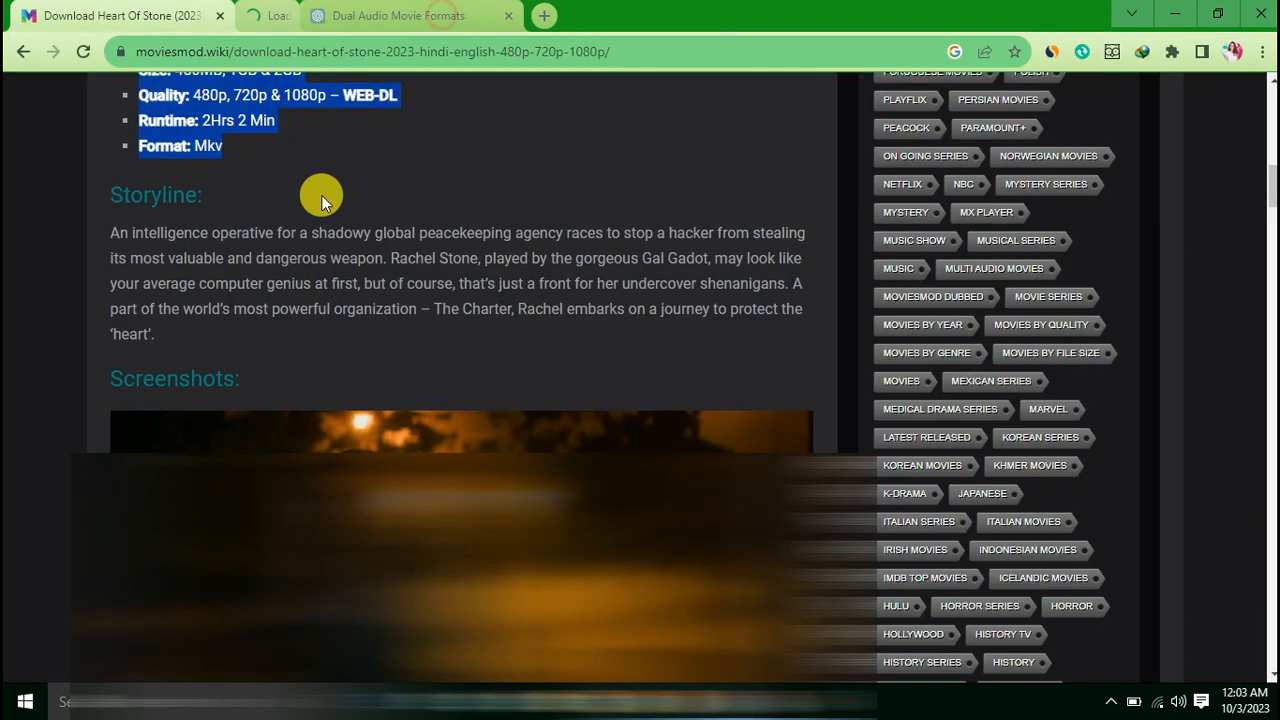
{"action": "left_click_drag", "start_coordinate": [161, 343], "coordinate": [115, 228]}
{"action": "key", "text": "ctrl+c"}
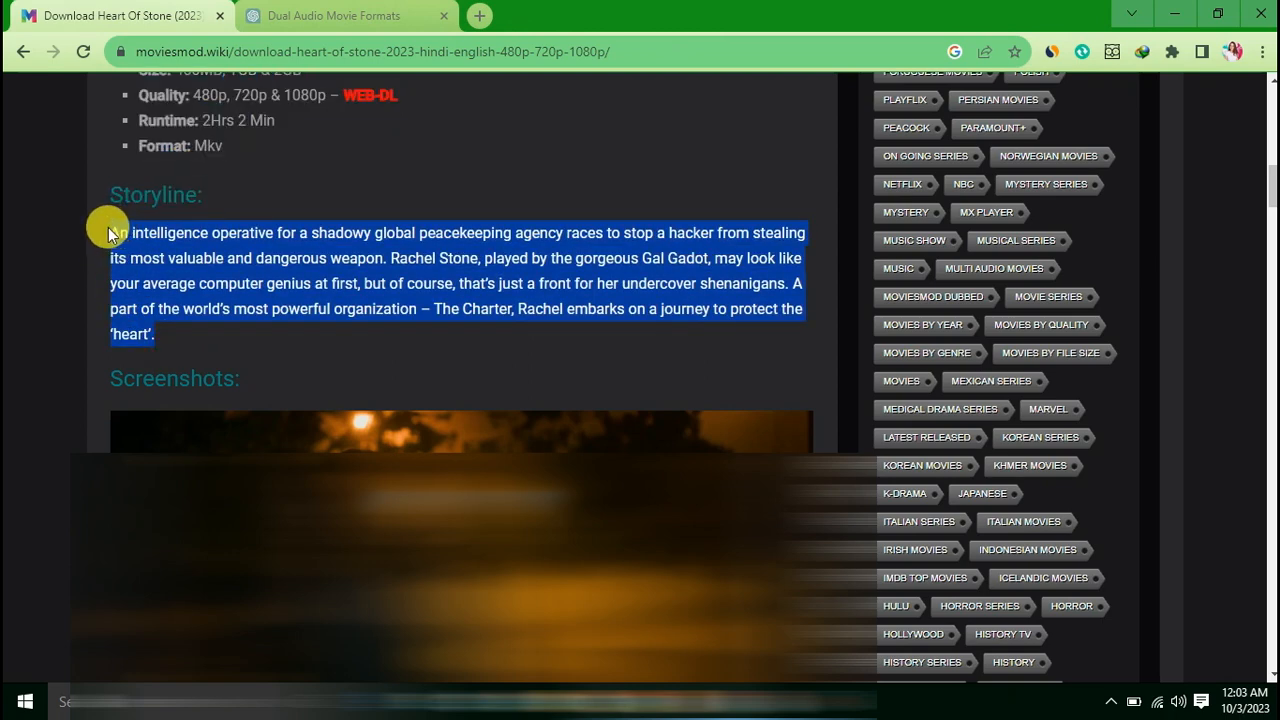
Step: Send ChatGPT the copied storyline paragraph, followed by the instruction "reword it and write it again"
{"action": "left_click", "coordinate": [340, 15]}
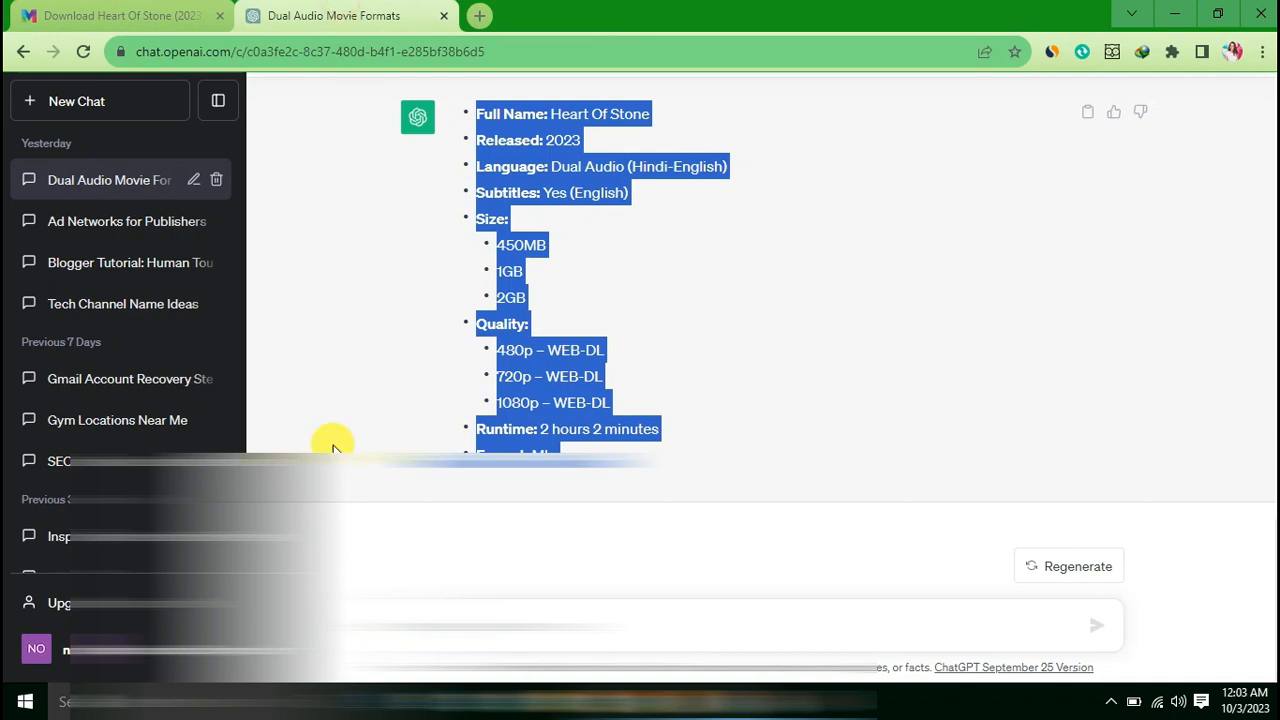
{"action": "left_click", "coordinate": [512, 627]}
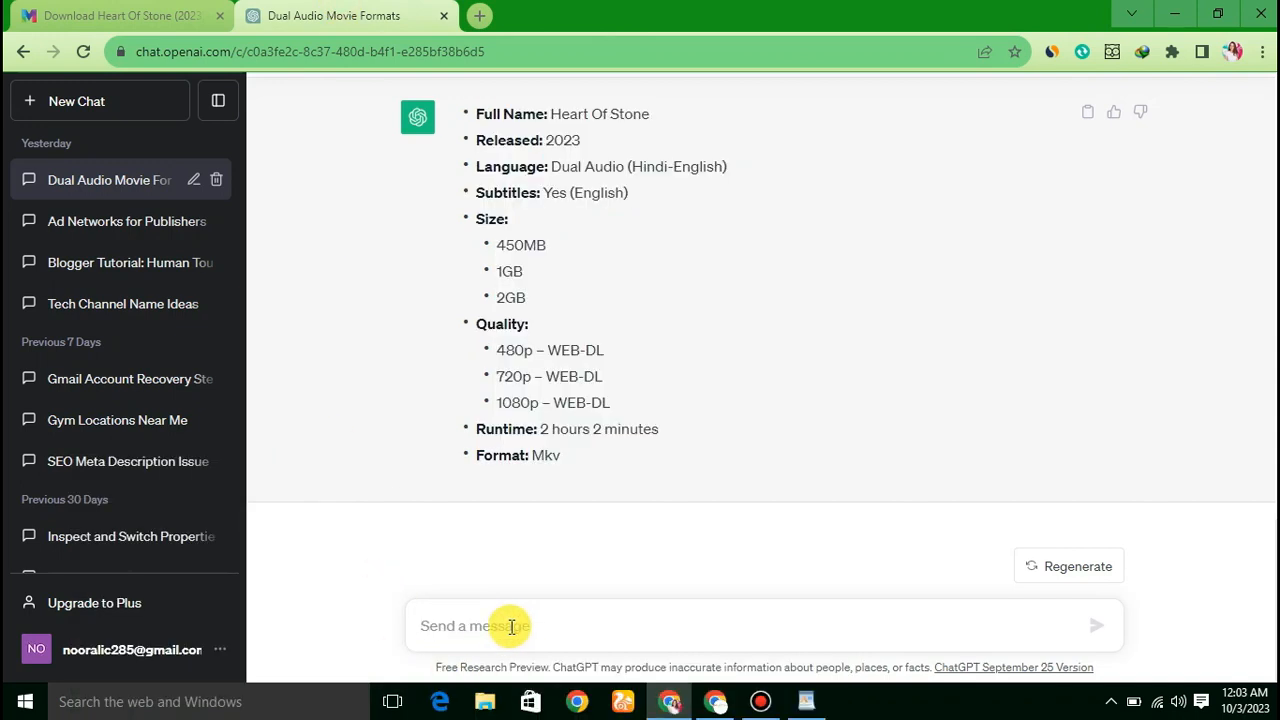
{"action": "key", "text": "ctrl+v"}
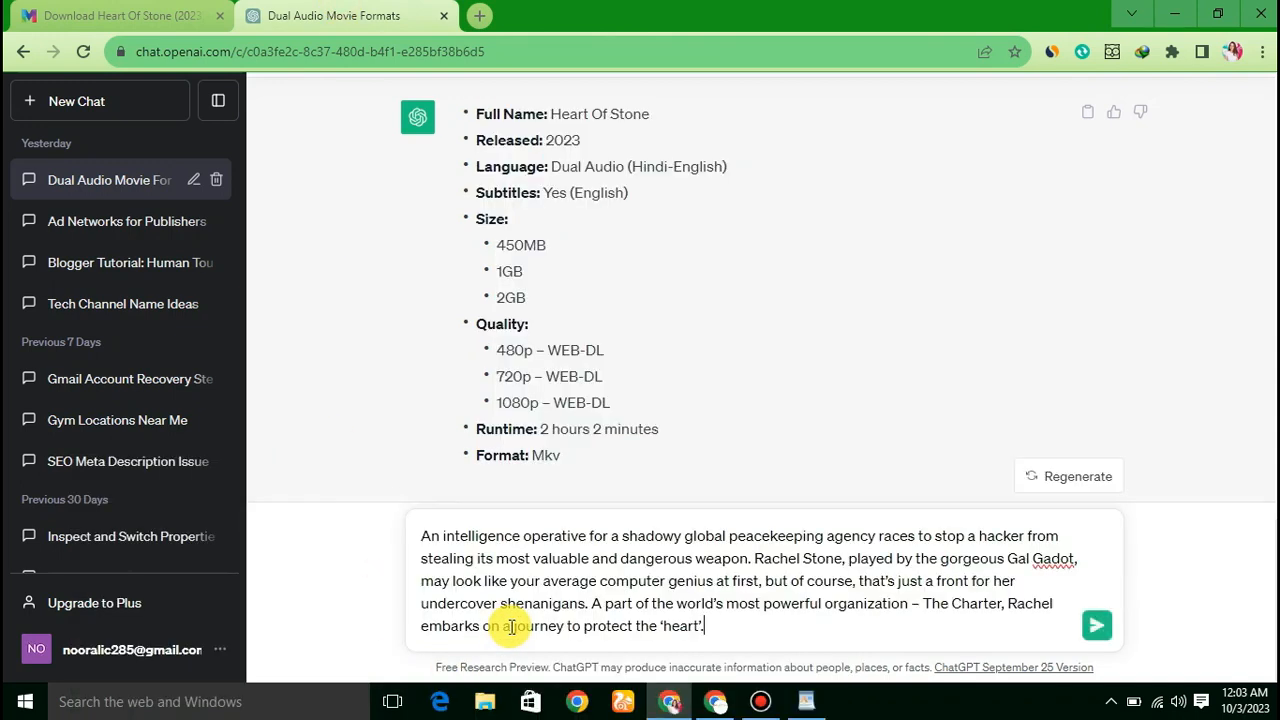
{"action": "key", "text": "shift+Return"}
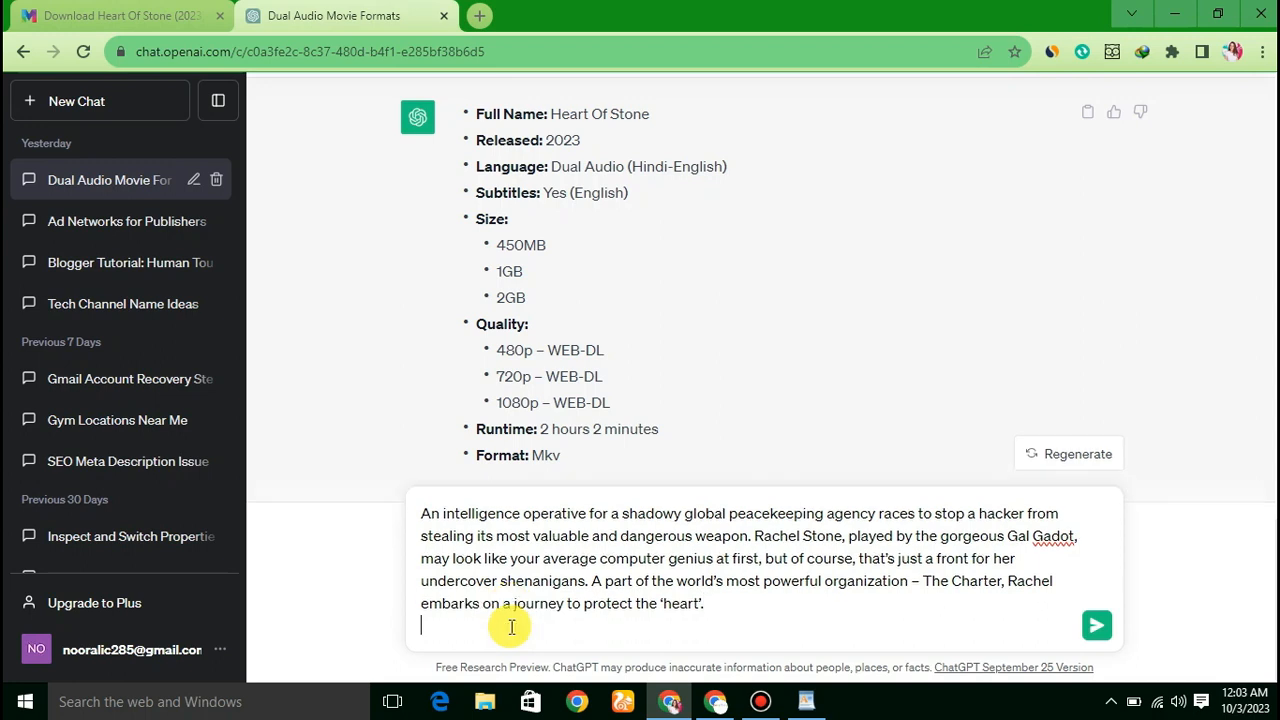
{"action": "type", "text": "rewpo"}
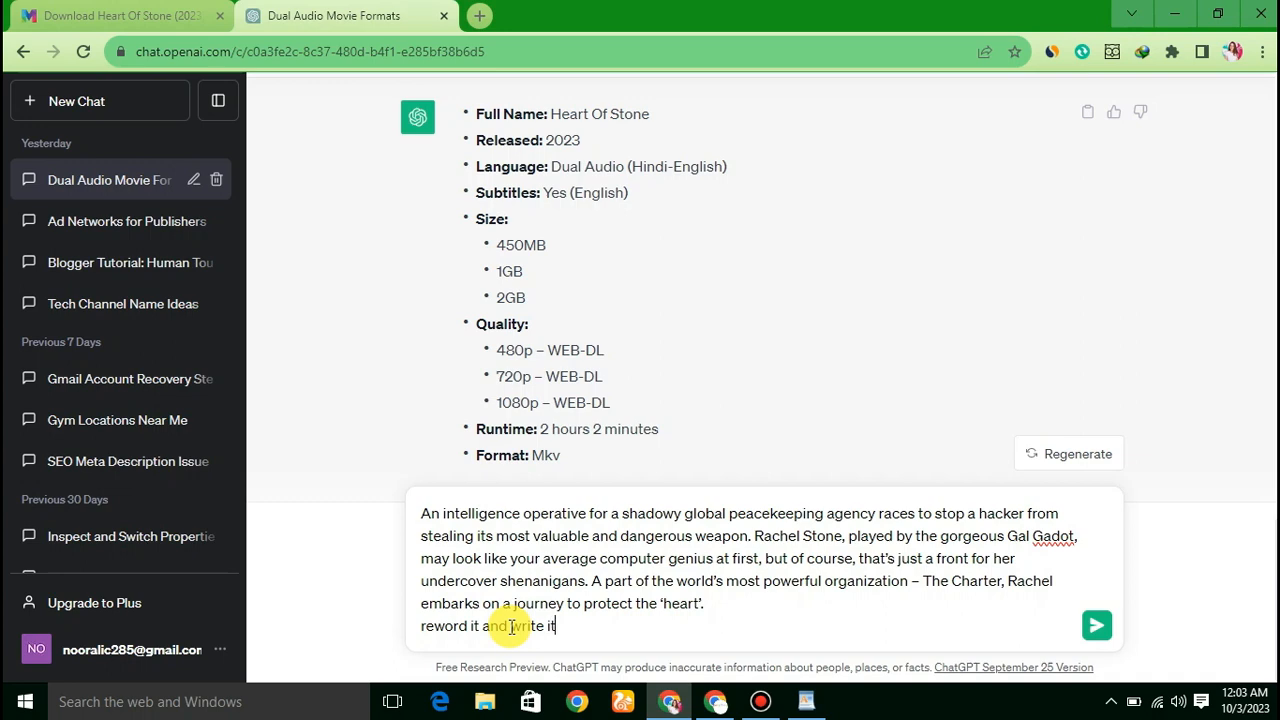
{"action": "type", "text": "gain"}
{"action": "key", "text": "Return"}
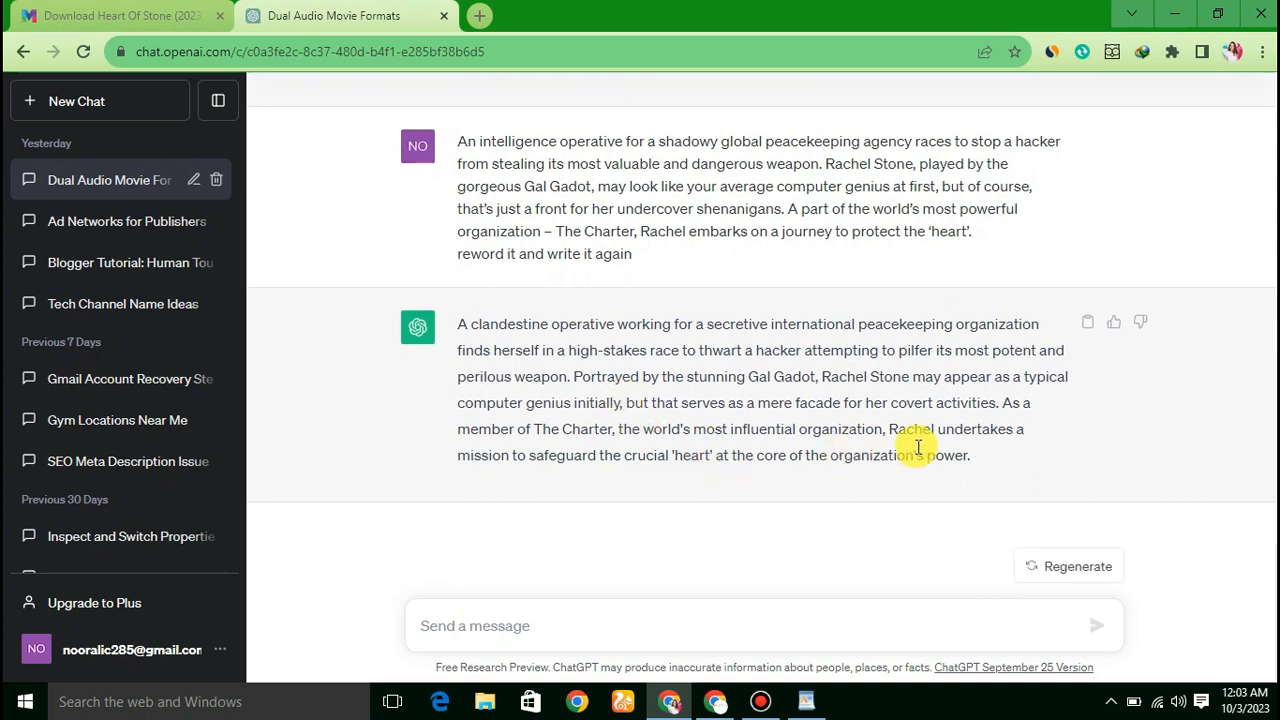
Step: Copy ChatGPT's reworded storyline and paste it into the Blogger post below the Story line heading
{"action": "left_click_drag", "start_coordinate": [980, 460], "coordinate": [448, 328]}
{"action": "key", "text": "ctrl+c"}
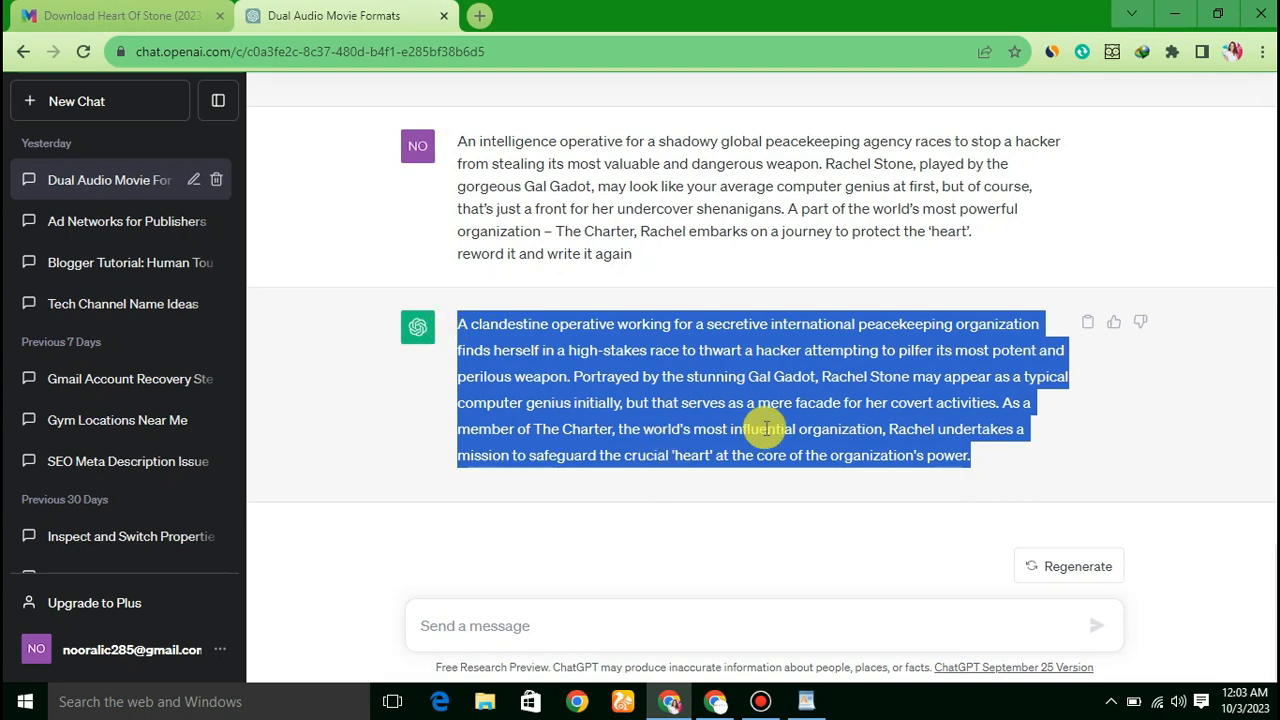
{"action": "left_click", "coordinate": [714, 700]}
{"action": "left_click", "coordinate": [443, 580]}
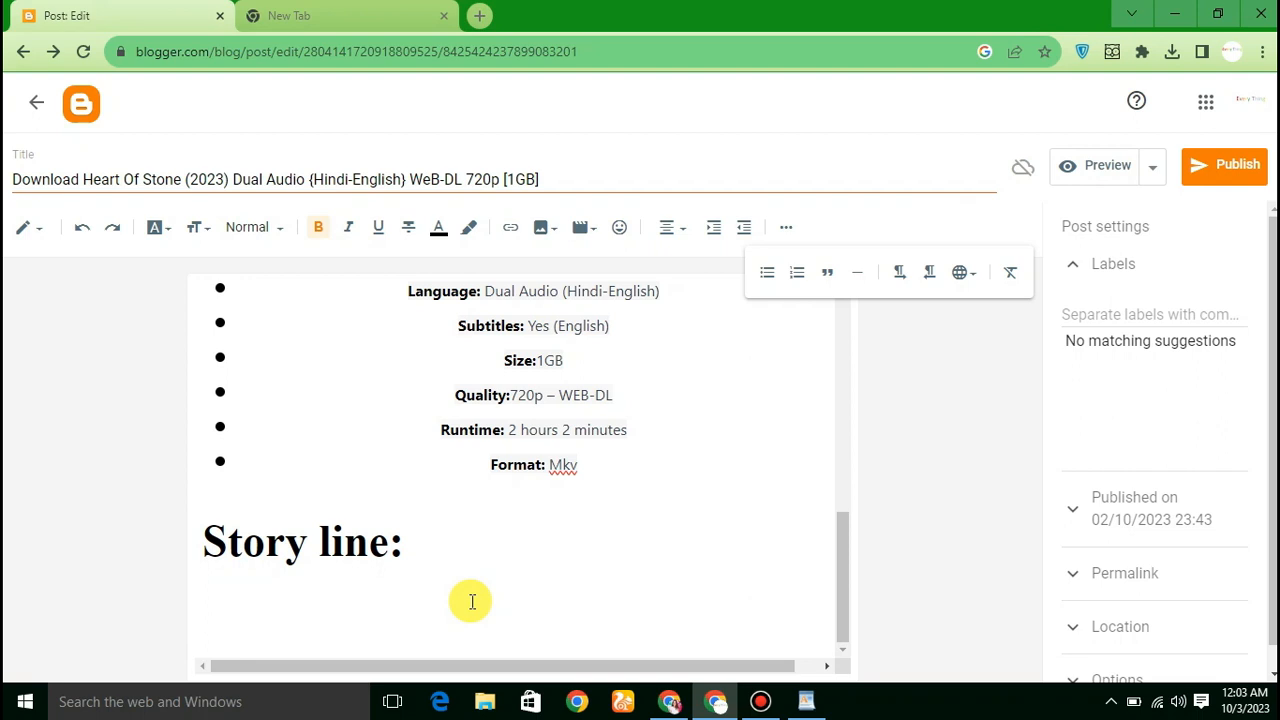
{"action": "key", "text": "ctrl+v"}
{"action": "scroll", "coordinate": [500, 570], "scroll_direction": "down", "scroll_amount": 1}
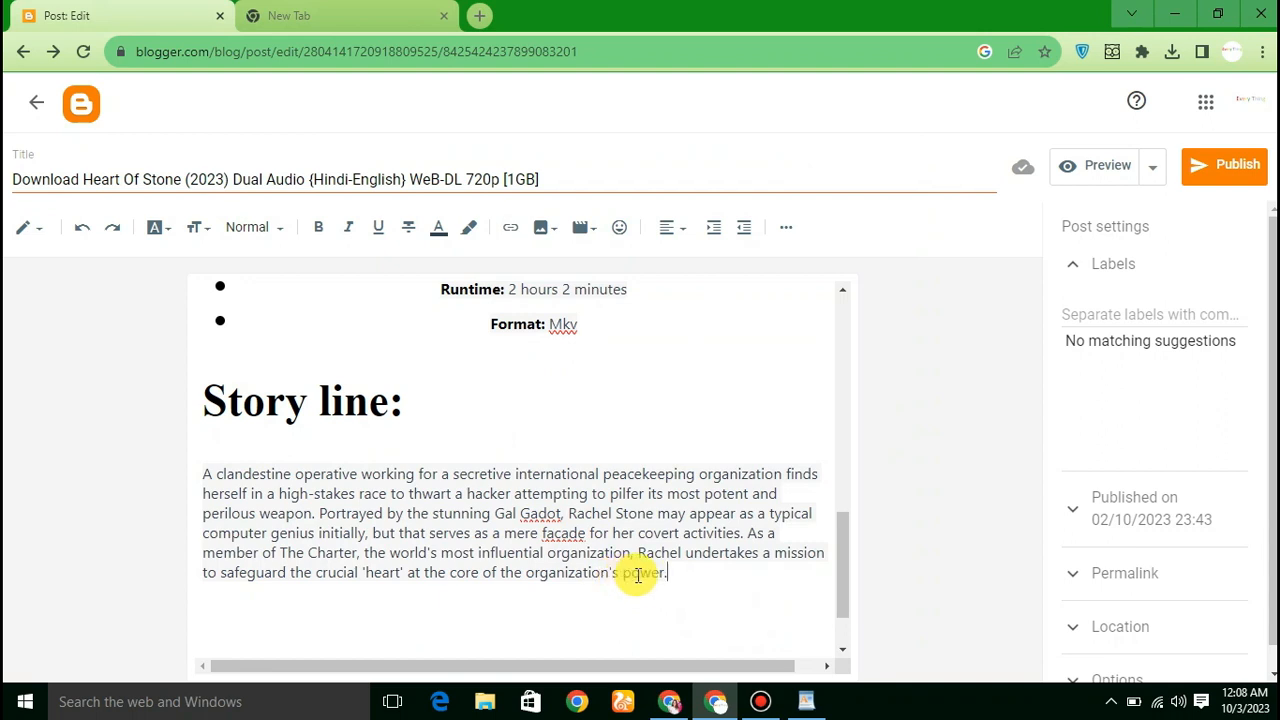
Step: Add "Screen Shots:" in bold Sub-heading style on a new line below the storyline paragraph
{"action": "key", "text": "Return"}
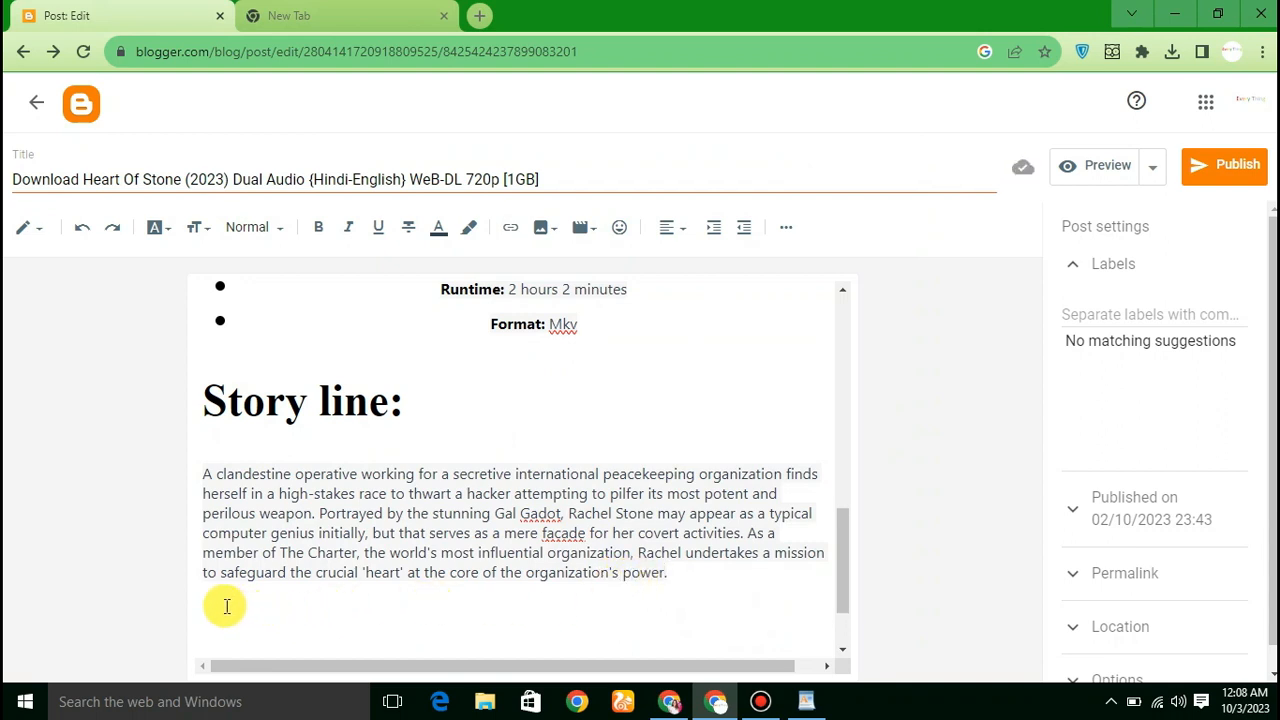
{"action": "key", "text": "ctrl+b"}
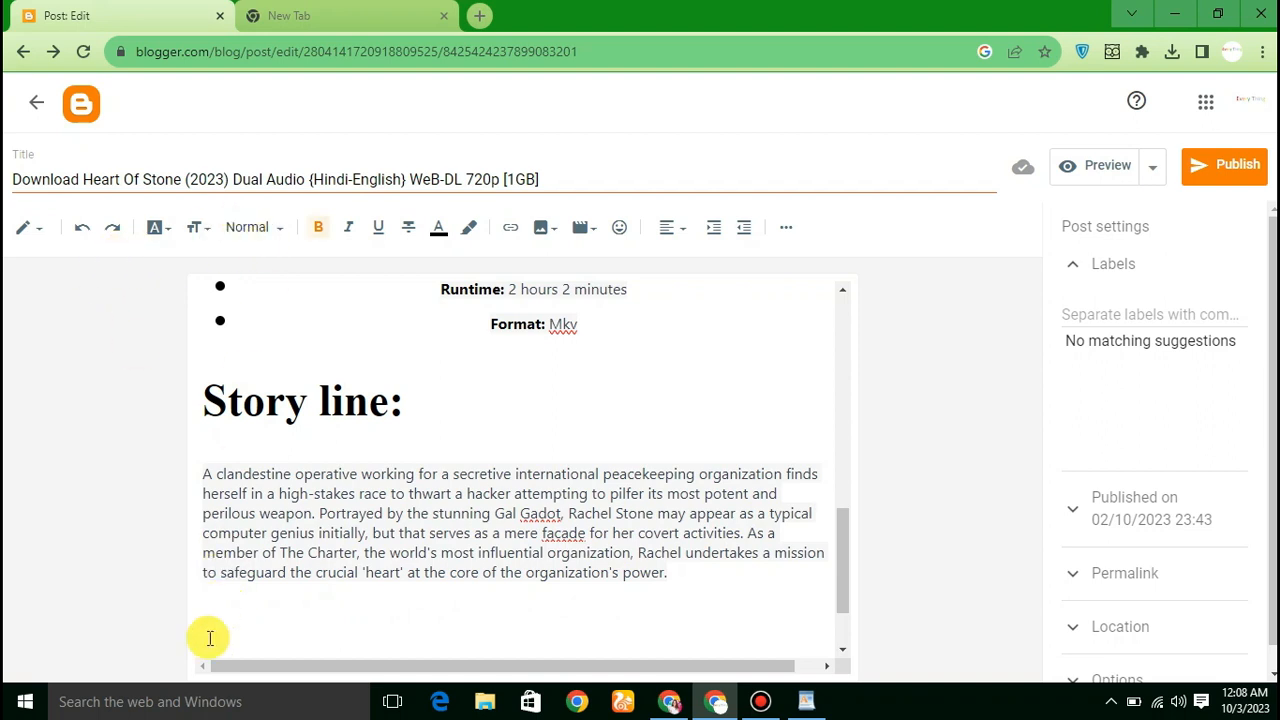
{"action": "left_click", "coordinate": [251, 227]}
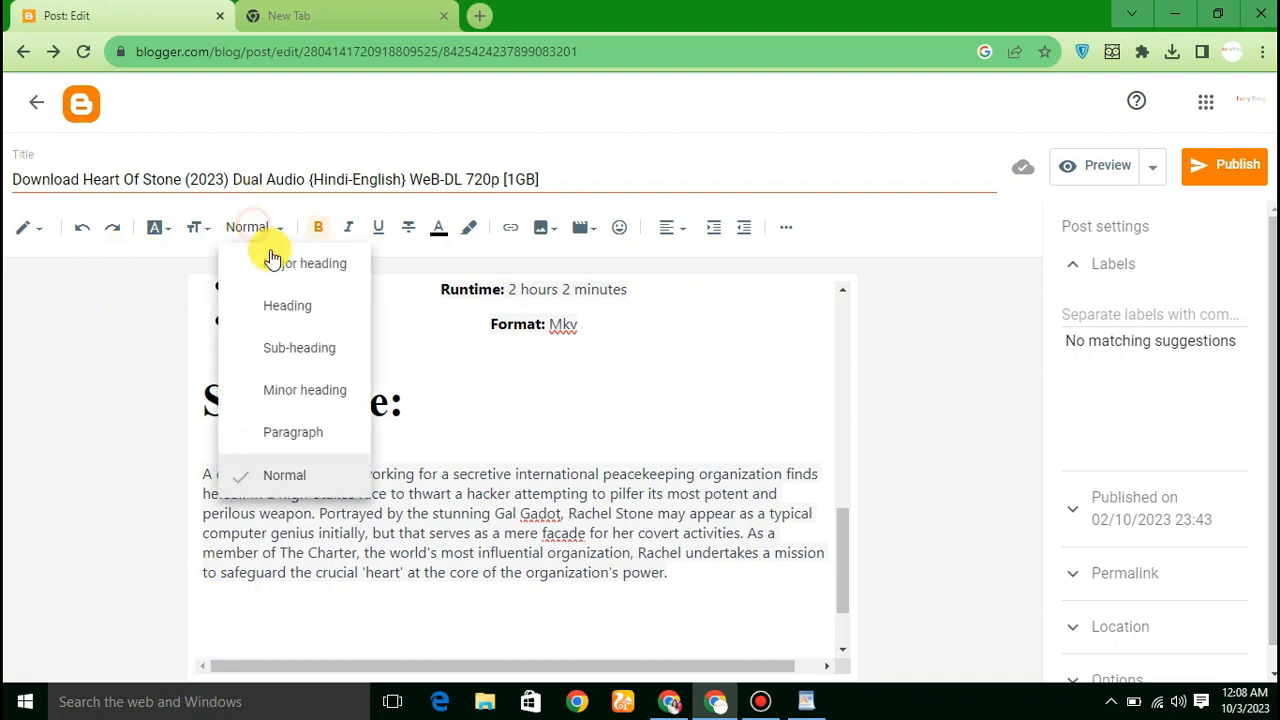
{"action": "left_click", "coordinate": [311, 352]}
{"action": "left_click", "coordinate": [222, 602]}
{"action": "type", "text": "S"}
{"action": "type", "text": "tree"}
{"action": "type", "text": "n "}
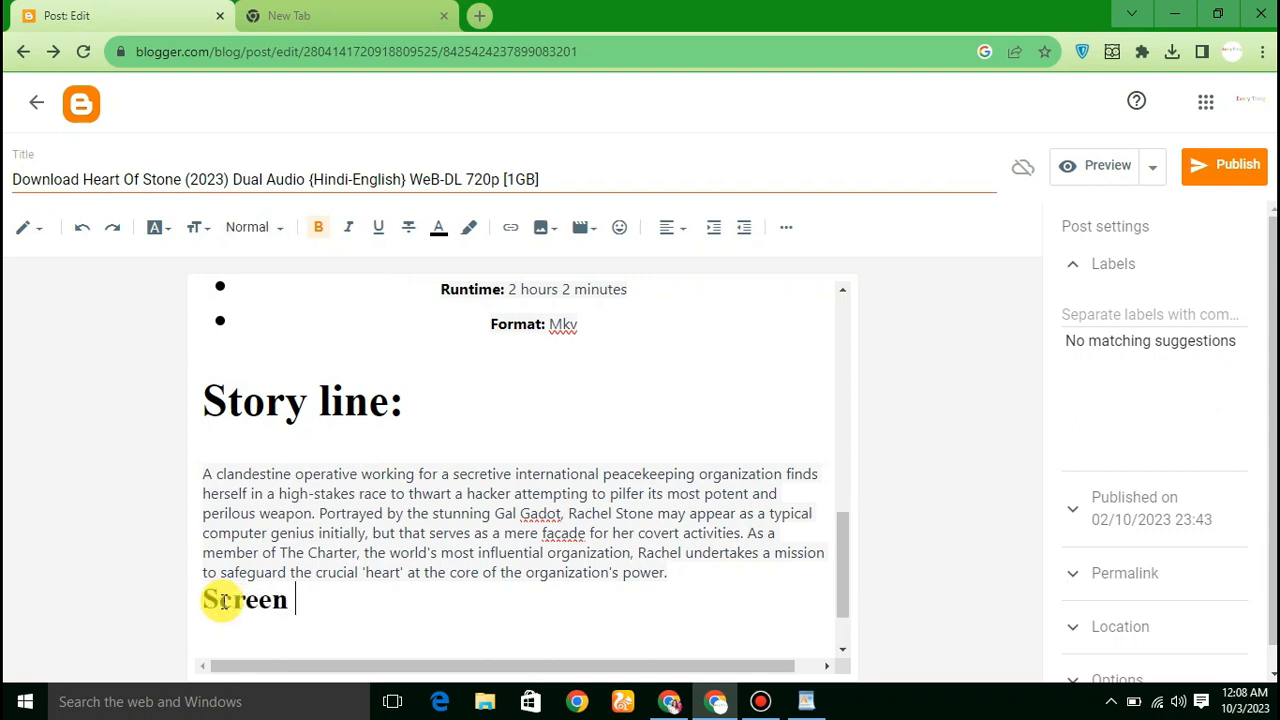
{"action": "type", "text": "Shots:"}
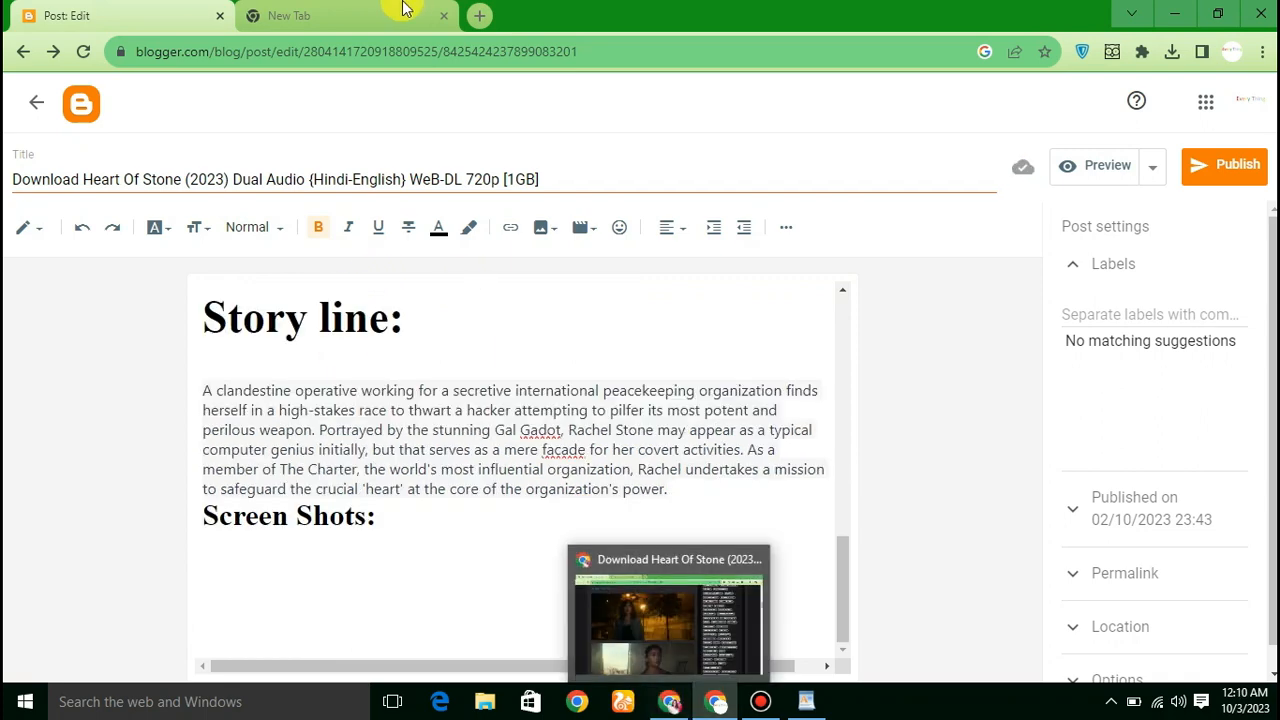
Step: Search Google for "heart of stone movie pics" in the other browser tab
{"action": "left_click_drag", "start_coordinate": [400, 6], "coordinate": [345, 8]}
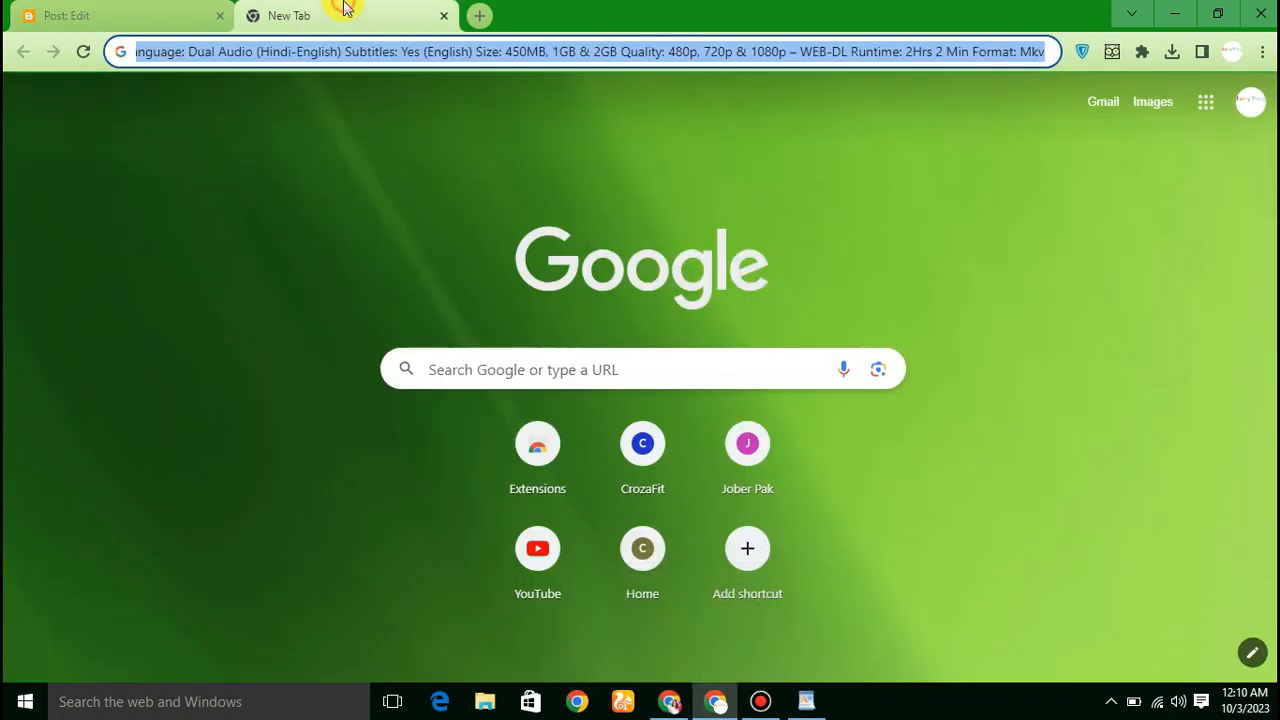
{"action": "left_click", "coordinate": [466, 354]}
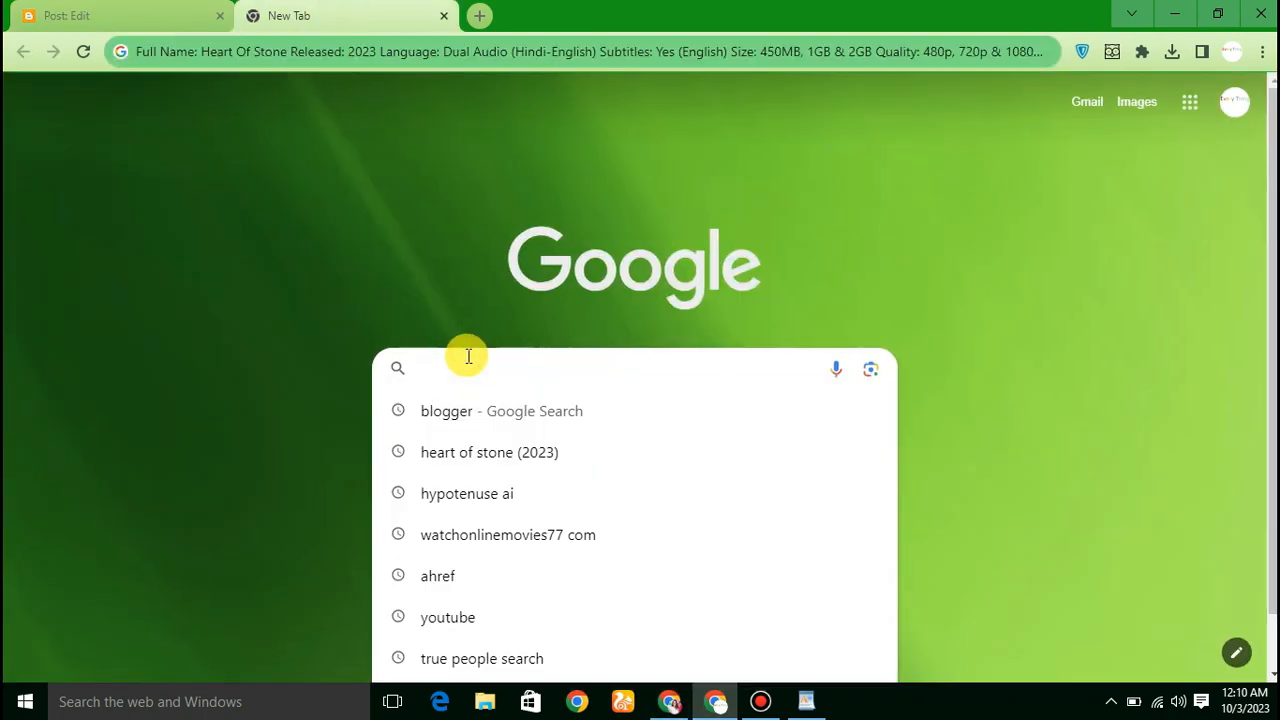
{"action": "type", "text": "heart"}
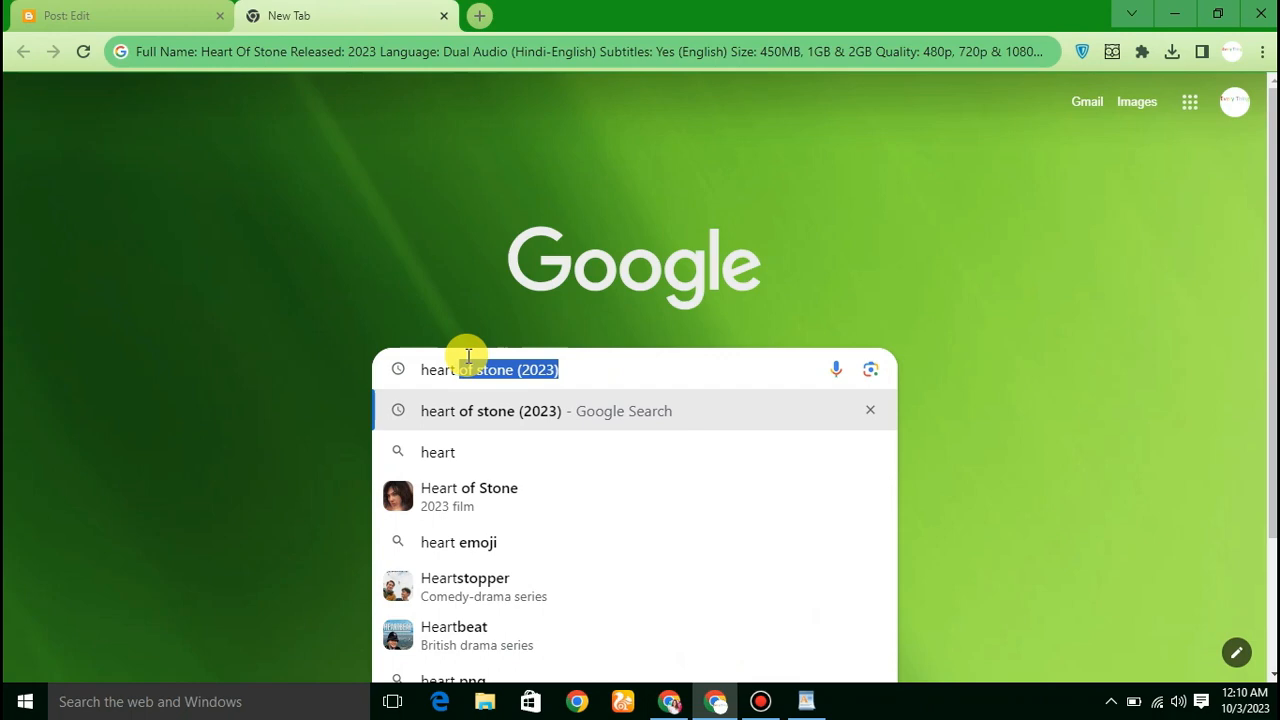
{"action": "left_click", "coordinate": [614, 376]}
{"action": "key", "text": "BackSpace"}
{"action": "key", "text": "BackSpace"}
{"action": "key", "text": "BackSpace"}
{"action": "key", "text": "BackSpace"}
{"action": "key", "text": "BackSpace"}
{"action": "key", "text": "BackSpace"}
{"action": "key", "text": "BackSpace"}
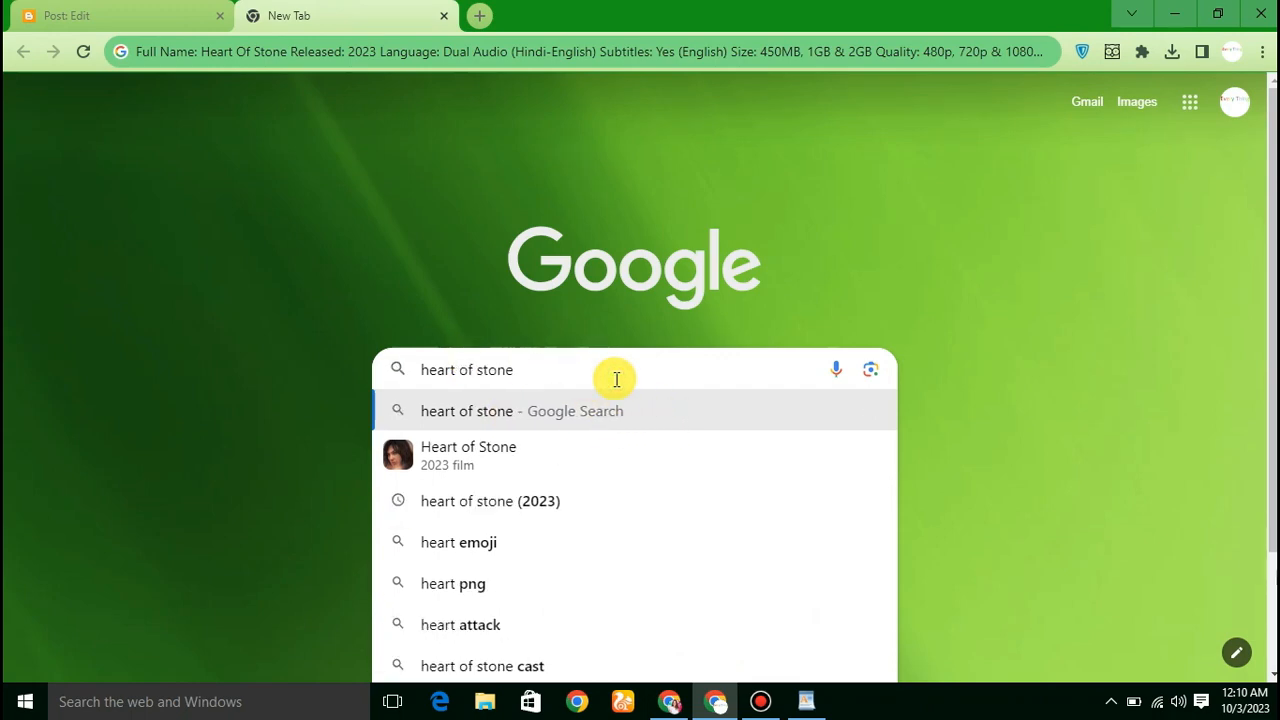
{"action": "type", "text": "movie"}
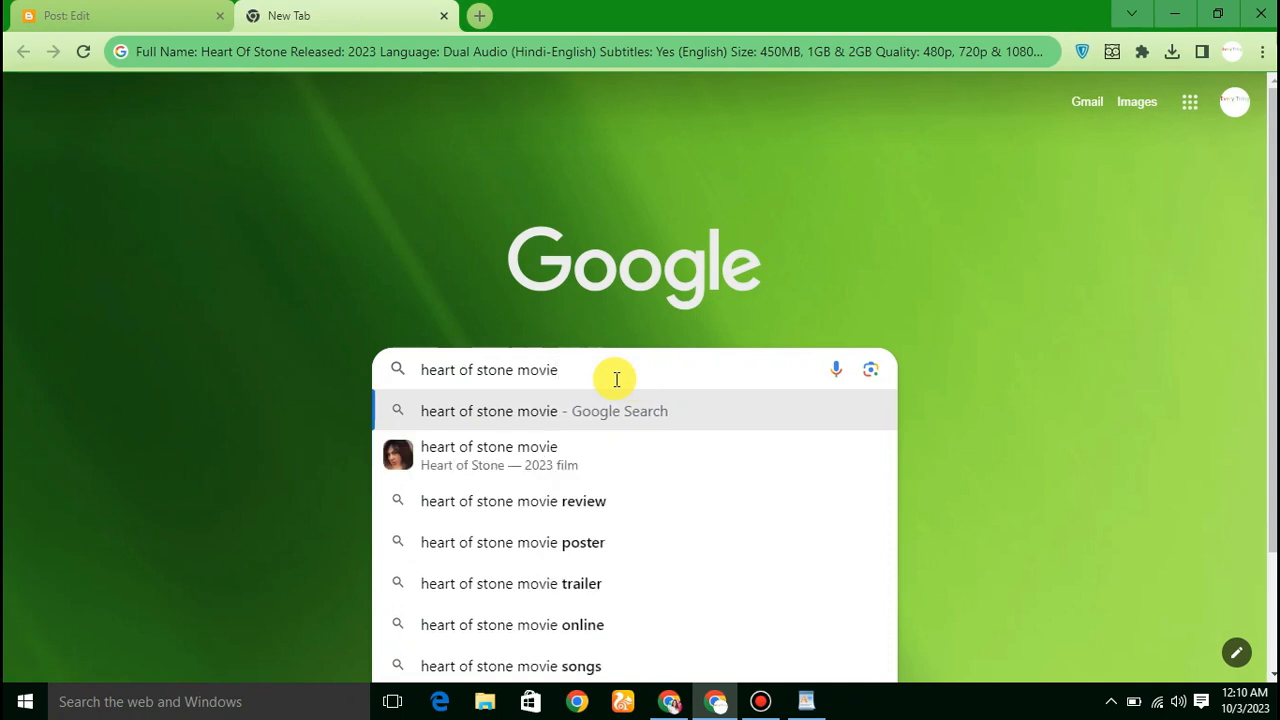
{"action": "type", "text": " pics"}
{"action": "key", "text": "Return"}
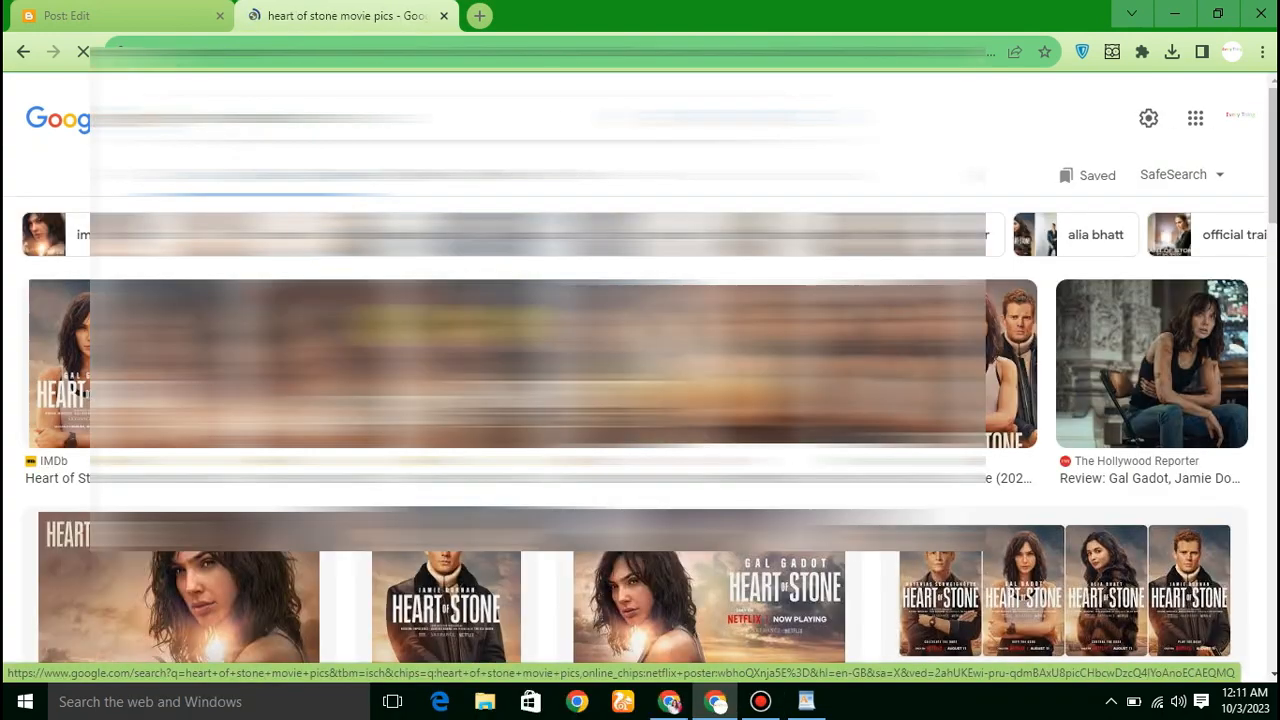
Step: Save the Heart of Stone image from the Vanity Fair article page to the Downloads folder
{"action": "scroll", "coordinate": [175, 650], "scroll_direction": "down", "scroll_amount": 5}
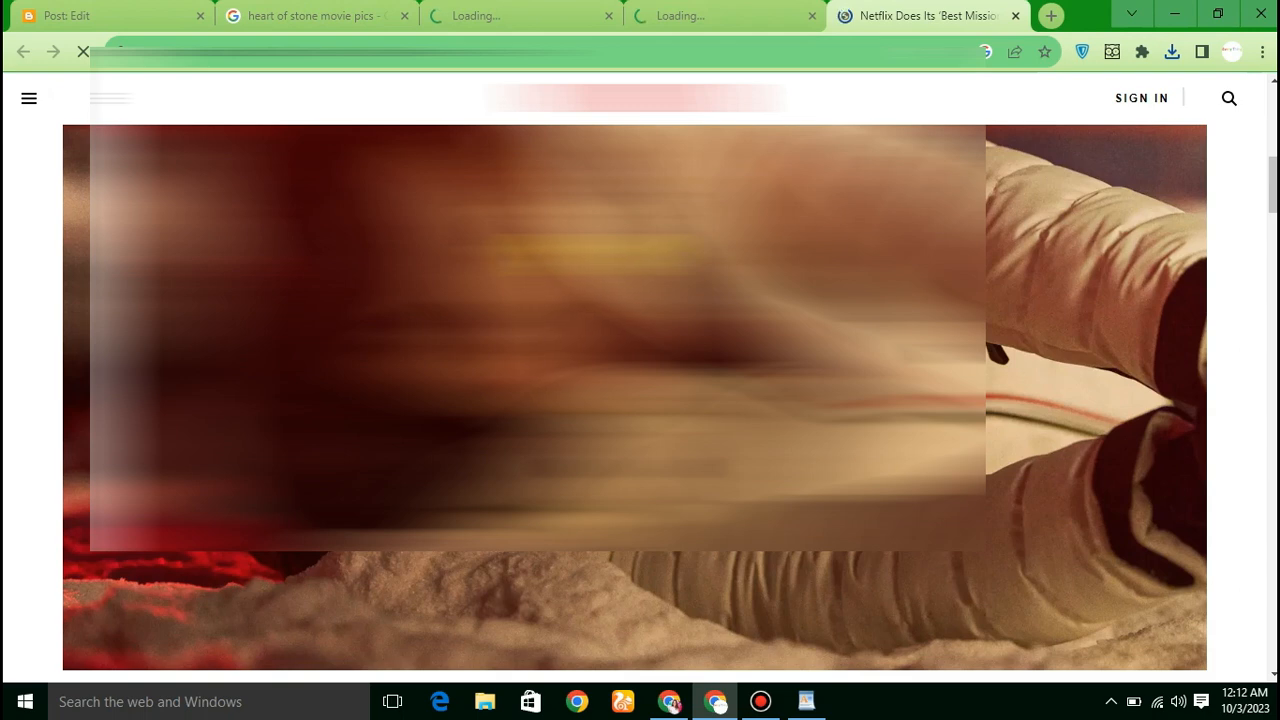
{"action": "right_click", "coordinate": [602, 254]}
{"action": "left_click", "coordinate": [708, 286]}
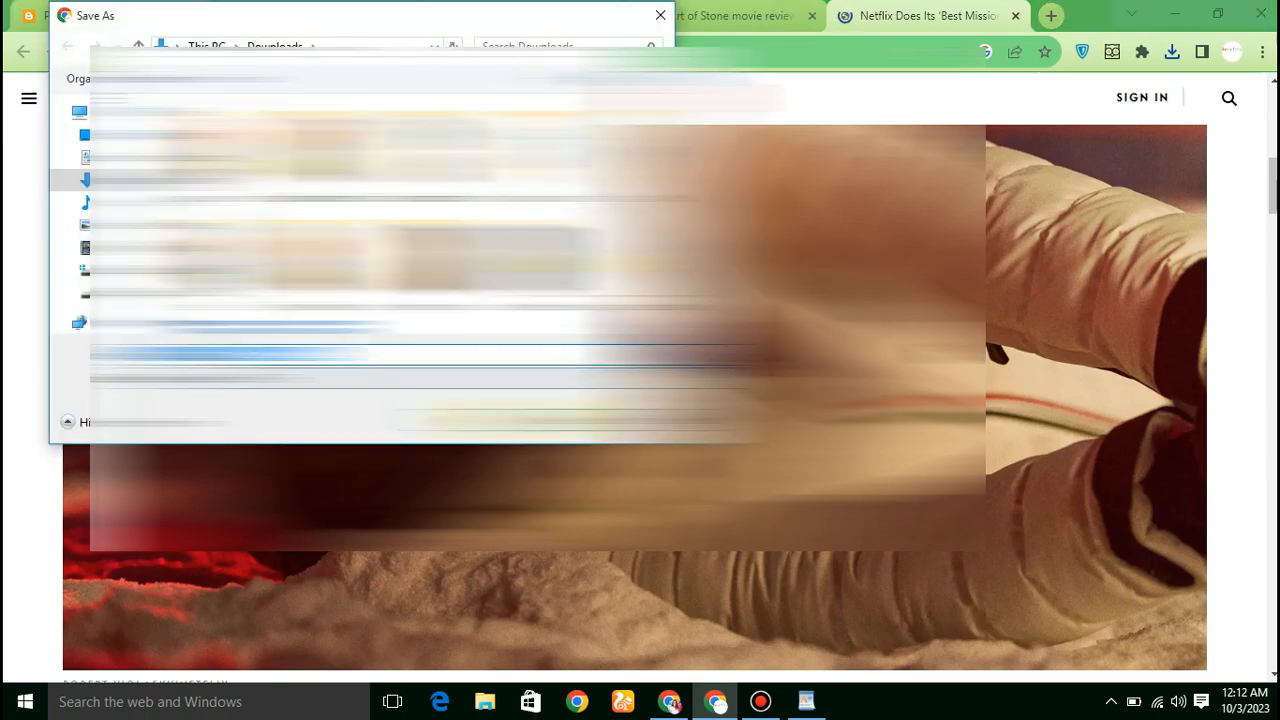
{"action": "key", "text": "Return"}
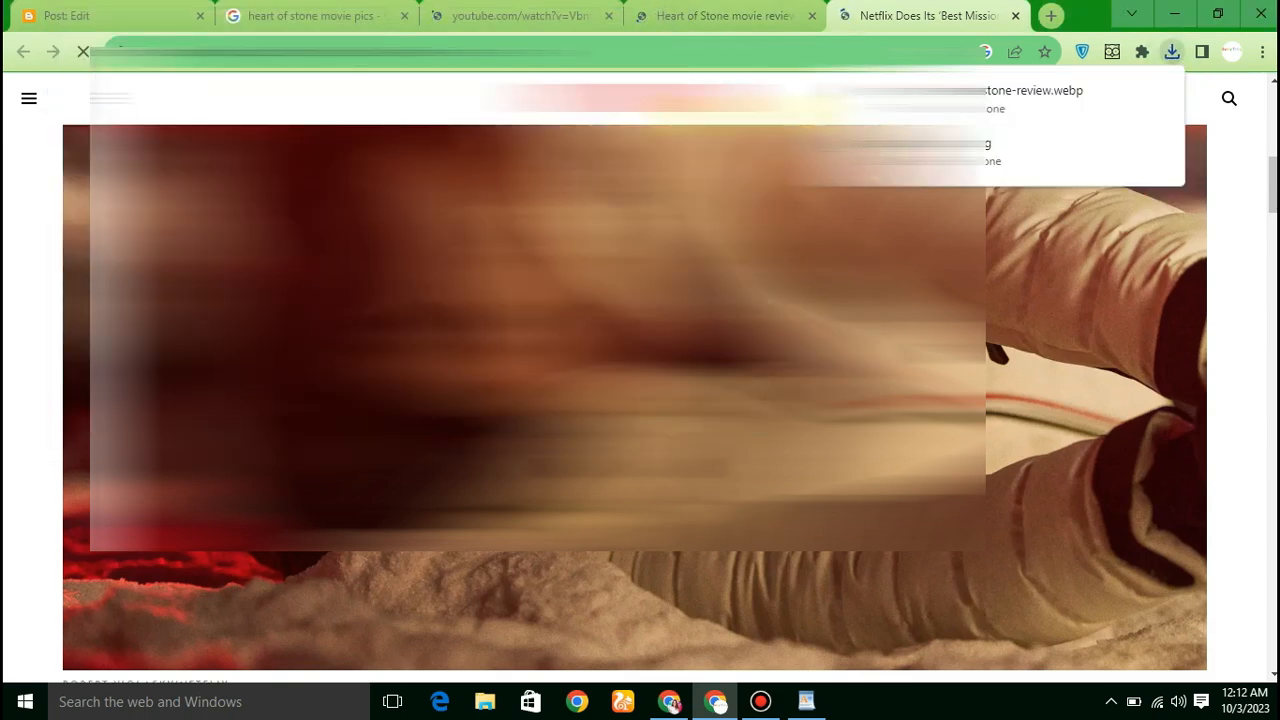
Step: Look through more Heart of Stone image results and close the Vanity Fair article page
{"action": "left_click", "coordinate": [718, 10]}
{"action": "scroll", "coordinate": [546, 391], "scroll_direction": "down", "scroll_amount": 4}
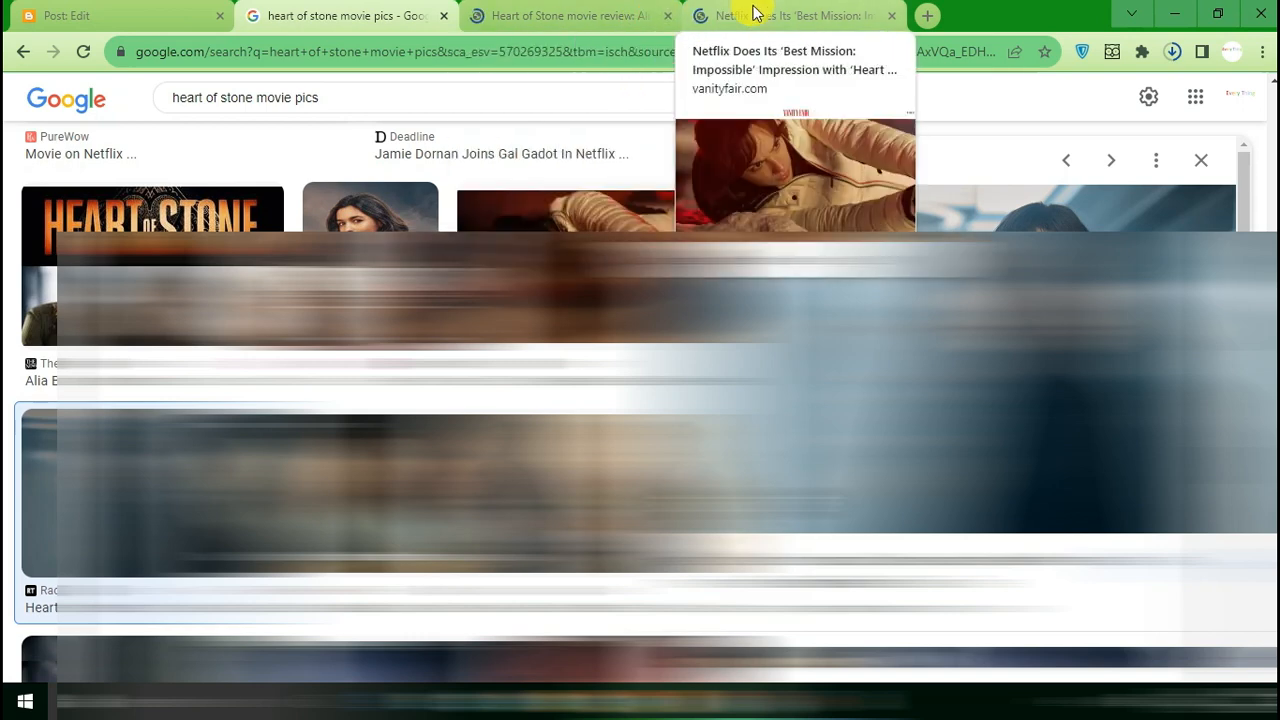
{"action": "left_click", "coordinate": [890, 16]}
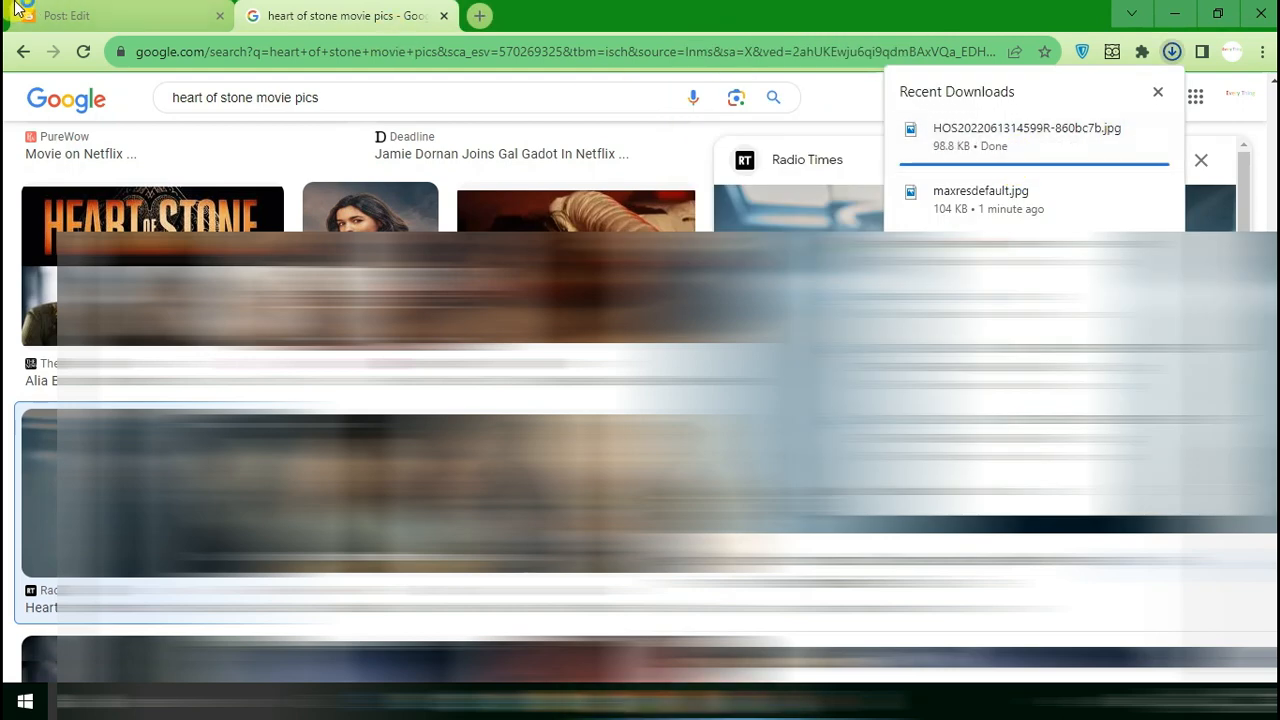
{"action": "left_click", "coordinate": [82, 10]}
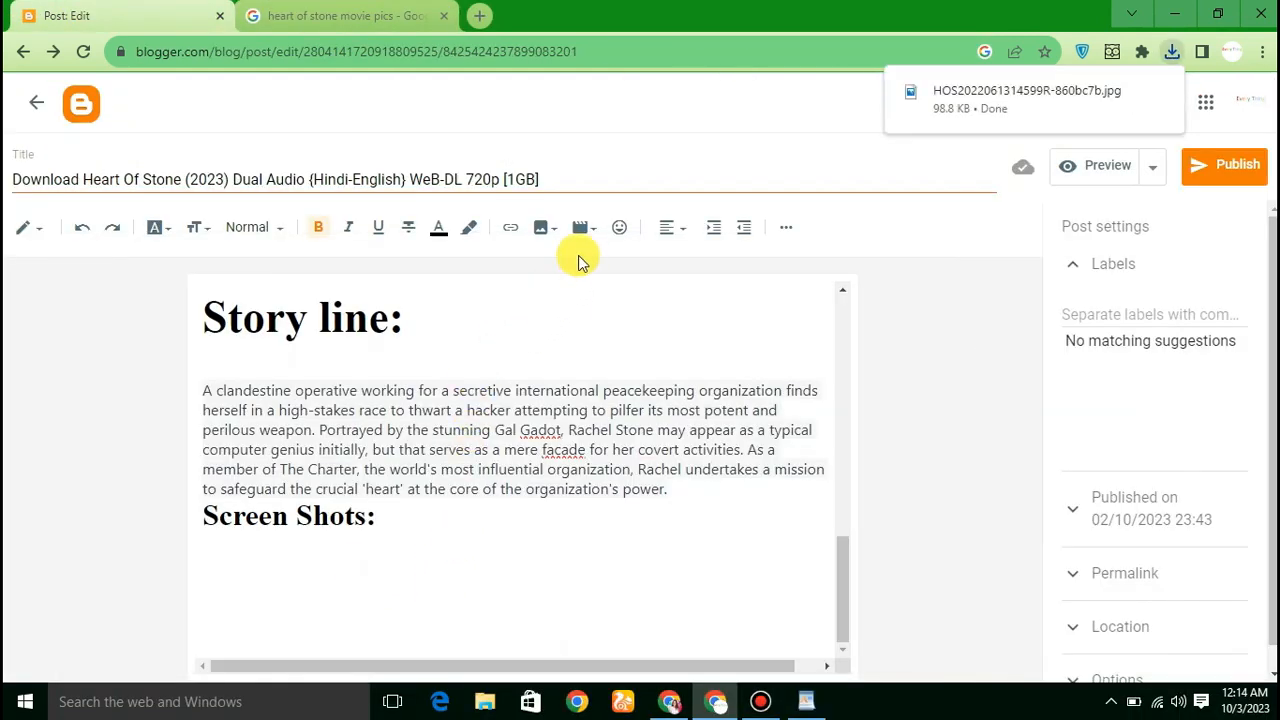
{"action": "left_click", "coordinate": [547, 238]}
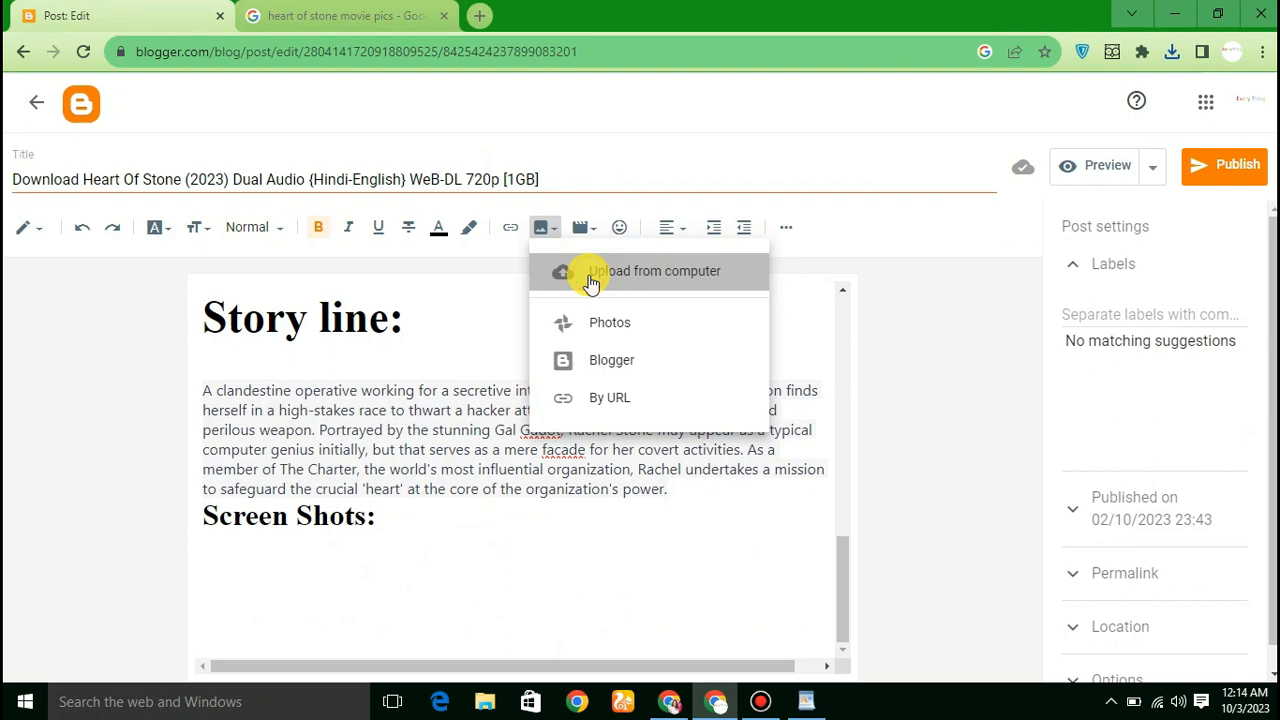
{"action": "left_click", "coordinate": [588, 279]}
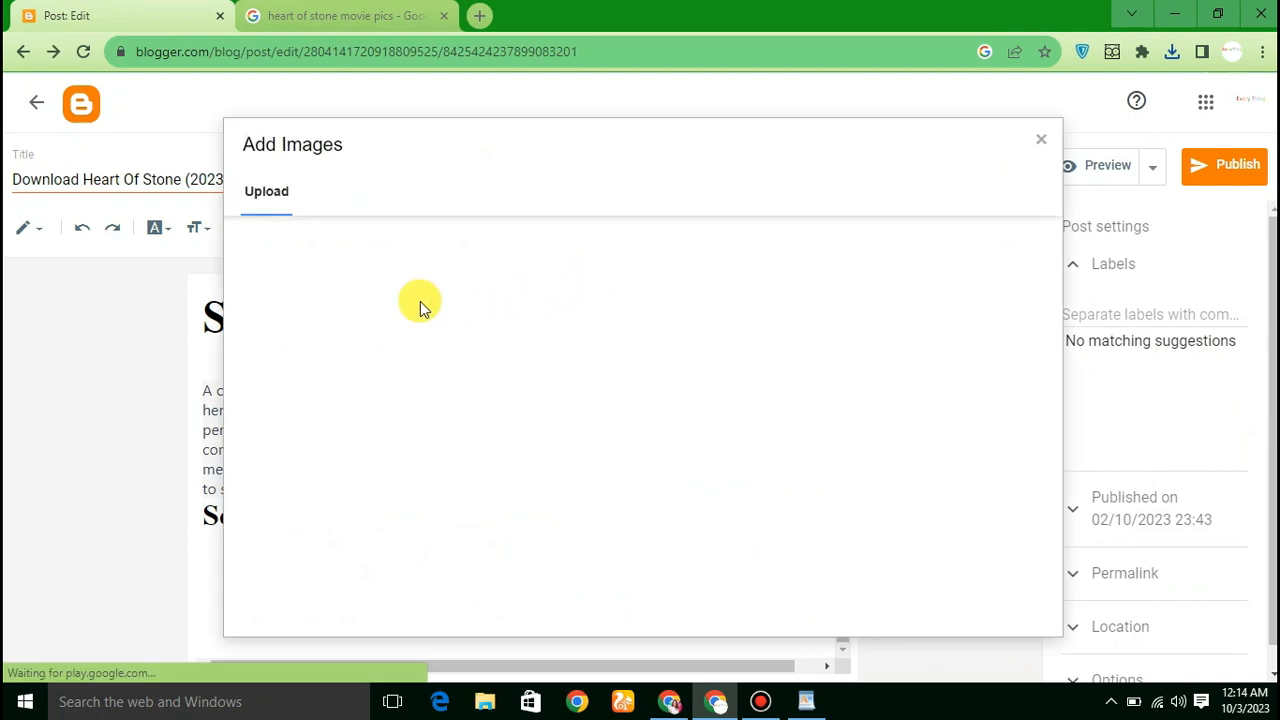
{"action": "left_click", "coordinate": [281, 248]}
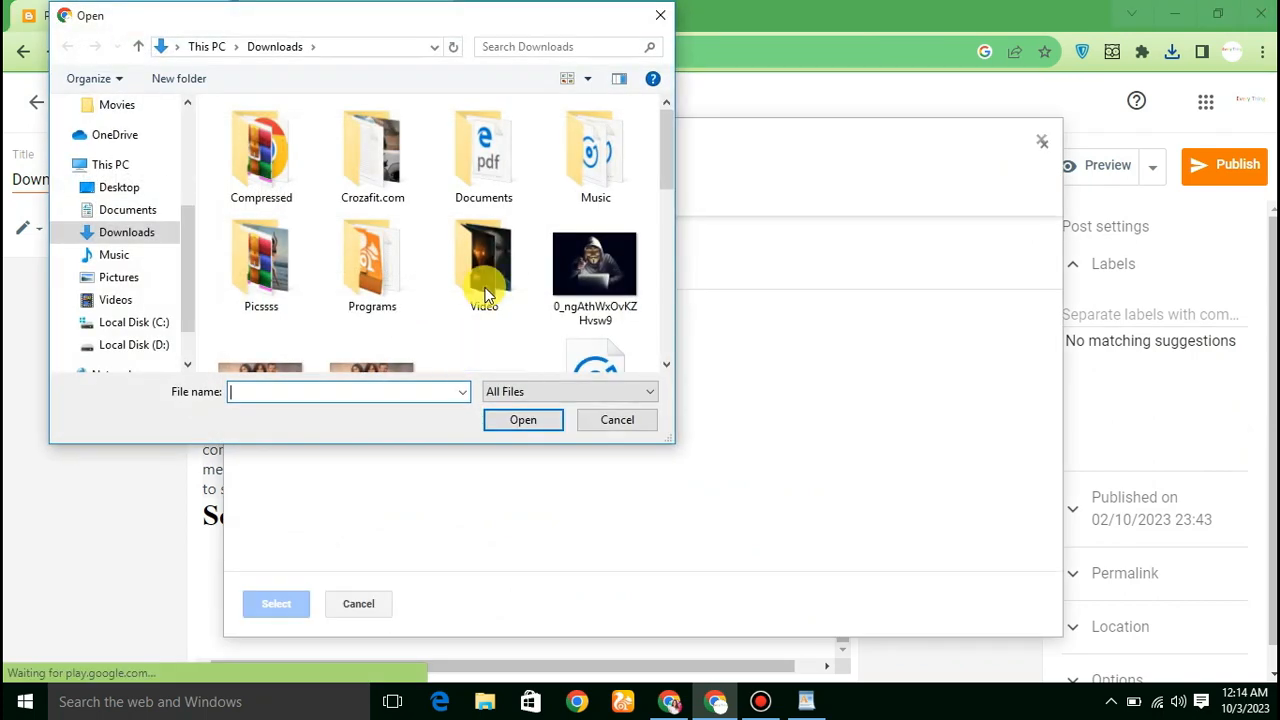
{"action": "scroll", "coordinate": [477, 329], "scroll_direction": "down", "scroll_amount": 5}
{"action": "scroll", "coordinate": [475, 258], "scroll_direction": "up", "scroll_amount": 1}
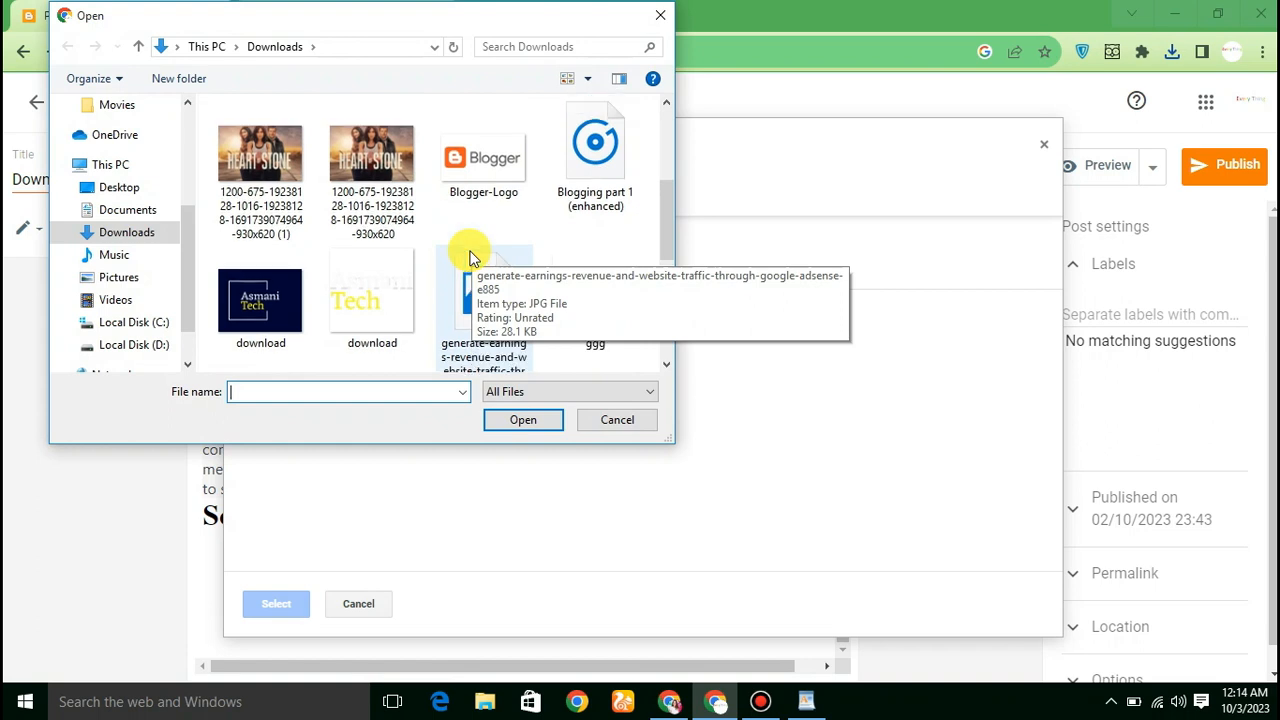
{"action": "scroll", "coordinate": [472, 258], "scroll_direction": "down", "scroll_amount": 2}
{"action": "scroll", "coordinate": [470, 258], "scroll_direction": "down", "scroll_amount": 4}
{"action": "scroll", "coordinate": [457, 200], "scroll_direction": "up", "scroll_amount": 1}
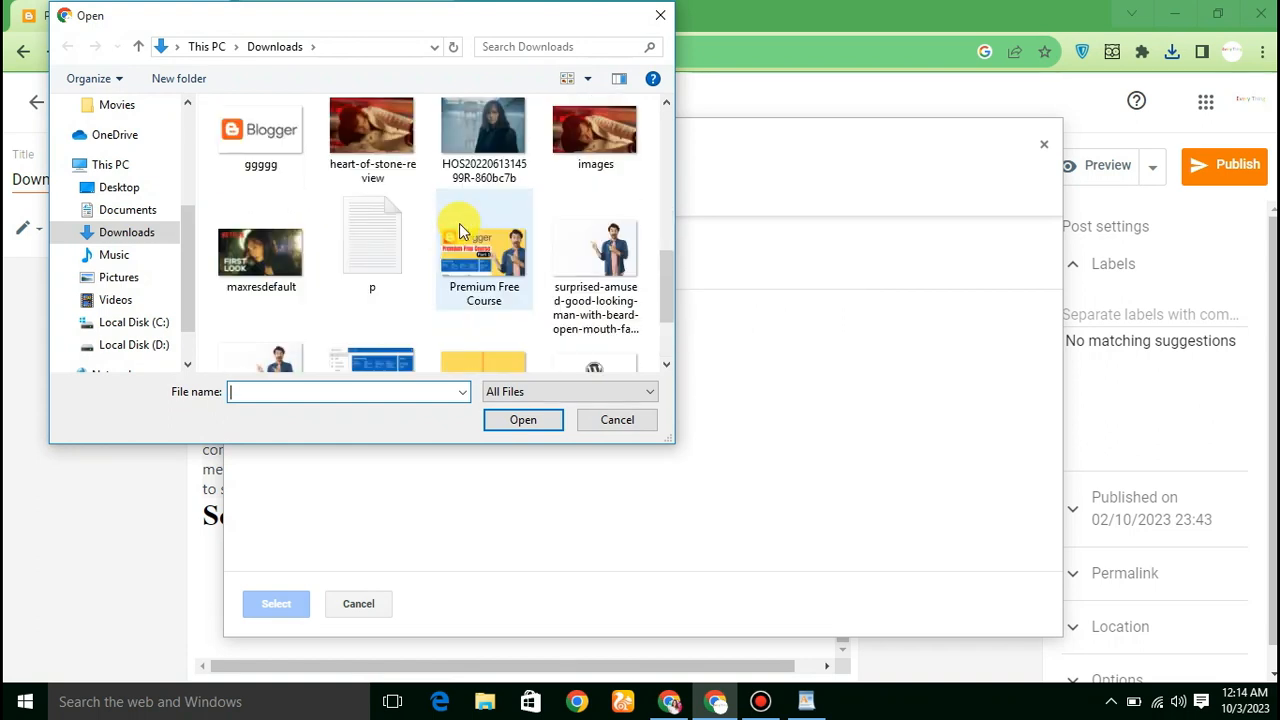
{"action": "left_click", "coordinate": [490, 175]}
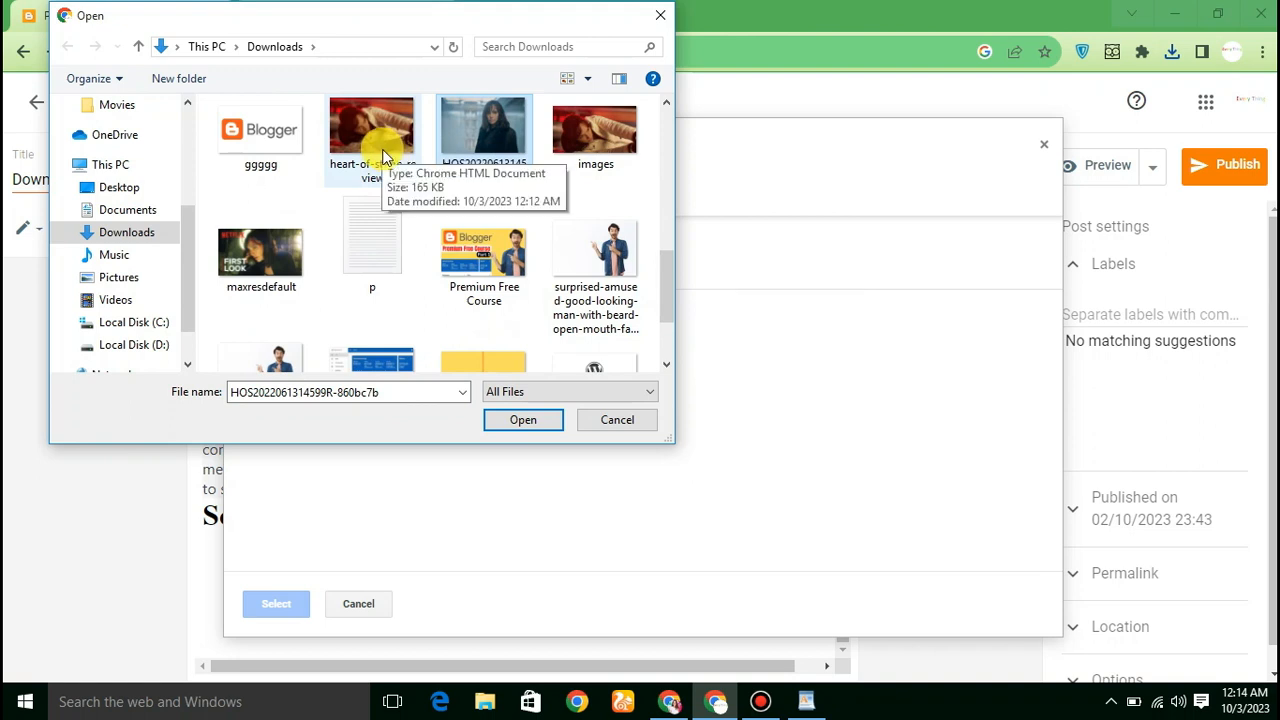
{"action": "left_click", "coordinate": [383, 157], "text": "ctrl"}
{"action": "left_click", "coordinate": [260, 252], "text": "ctrl"}
{"action": "left_click", "coordinate": [523, 419]}
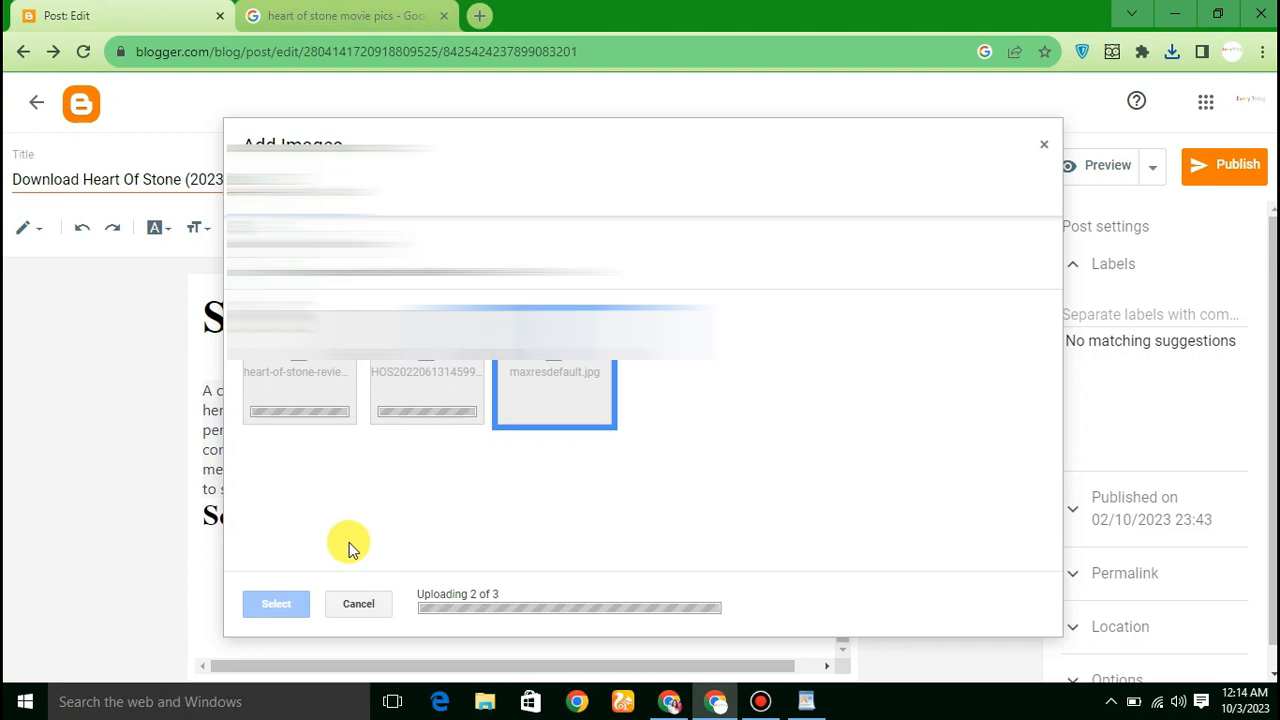
{"action": "left_click", "coordinate": [284, 603]}
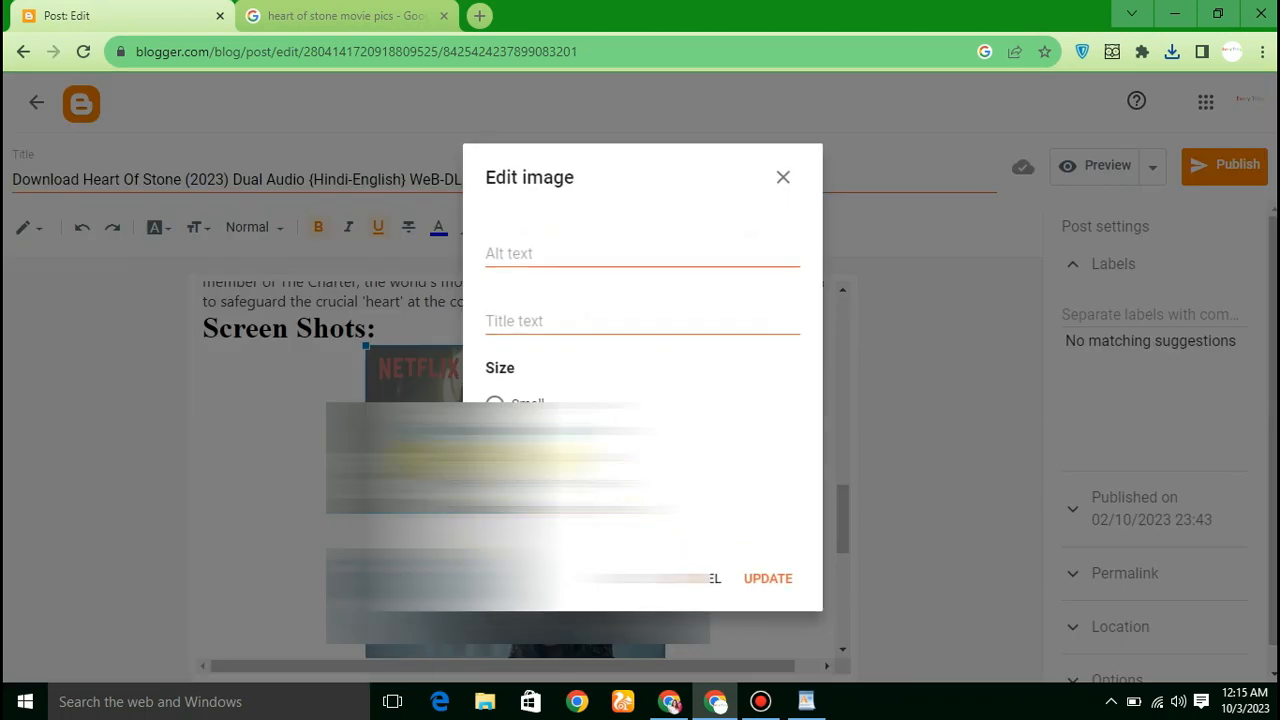
Step: Set the size of all three images under the Screen Shots heading to Large
{"action": "left_click", "coordinate": [494, 456]}
{"action": "left_click", "coordinate": [766, 577]}
{"action": "scroll", "coordinate": [608, 520], "scroll_direction": "down", "scroll_amount": 5}
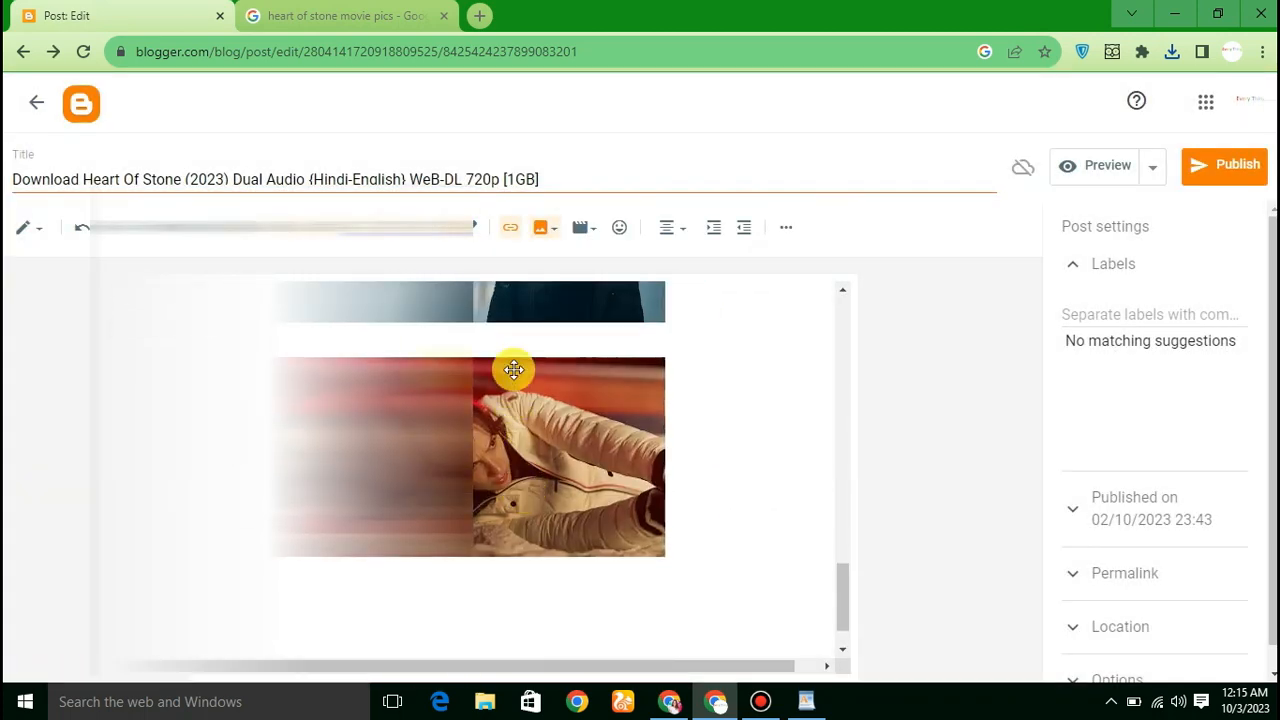
{"action": "left_click", "coordinate": [523, 289]}
{"action": "left_click", "coordinate": [560, 357]}
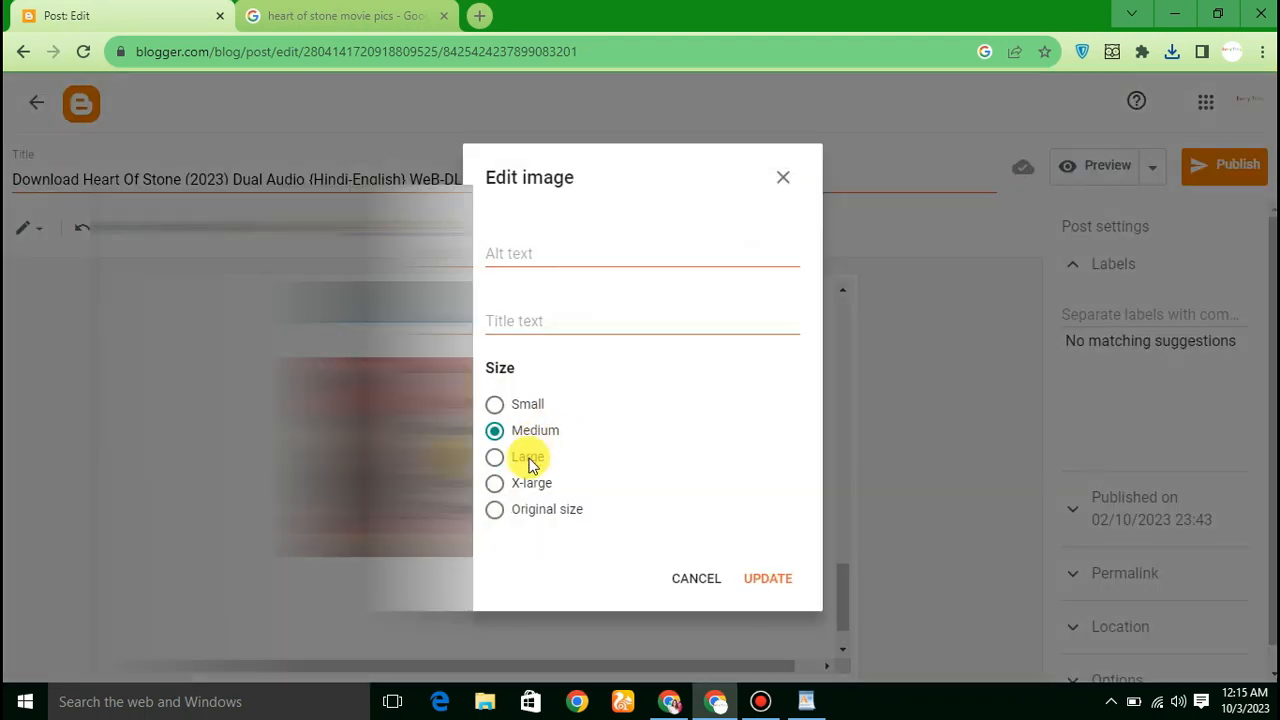
{"action": "left_click", "coordinate": [519, 458]}
{"action": "left_click", "coordinate": [754, 585]}
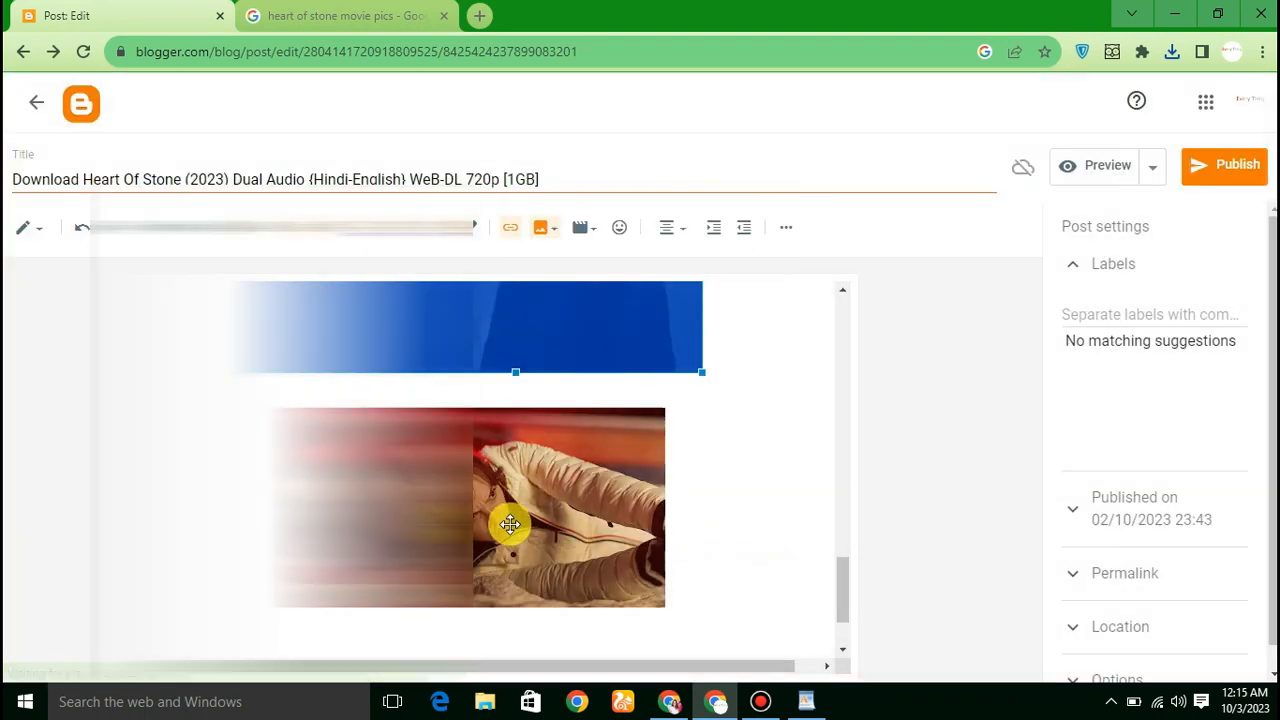
{"action": "left_click", "coordinate": [529, 537]}
{"action": "left_click", "coordinate": [563, 636]}
{"action": "left_click", "coordinate": [515, 457]}
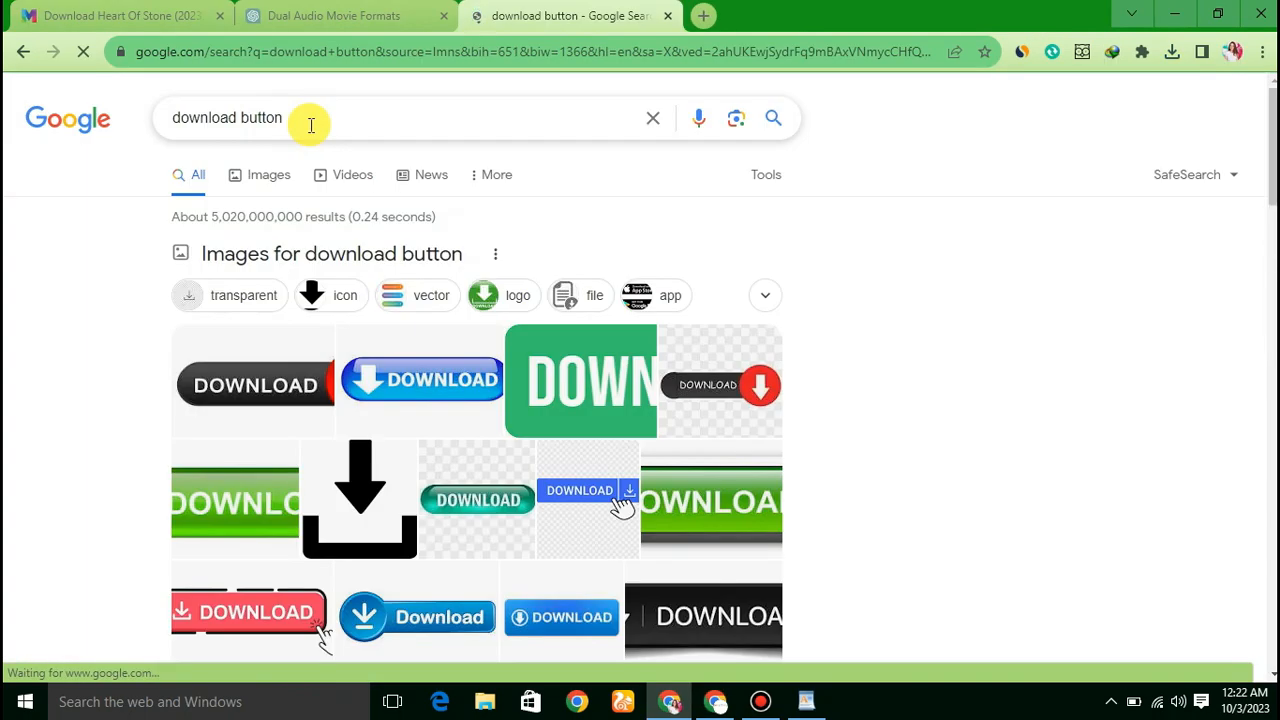
Step: Browse the image results for "download button" and save the green Vecteezy DOWNLOAD button as a JPEG in the Downloads folder
{"action": "left_click", "coordinate": [271, 187]}
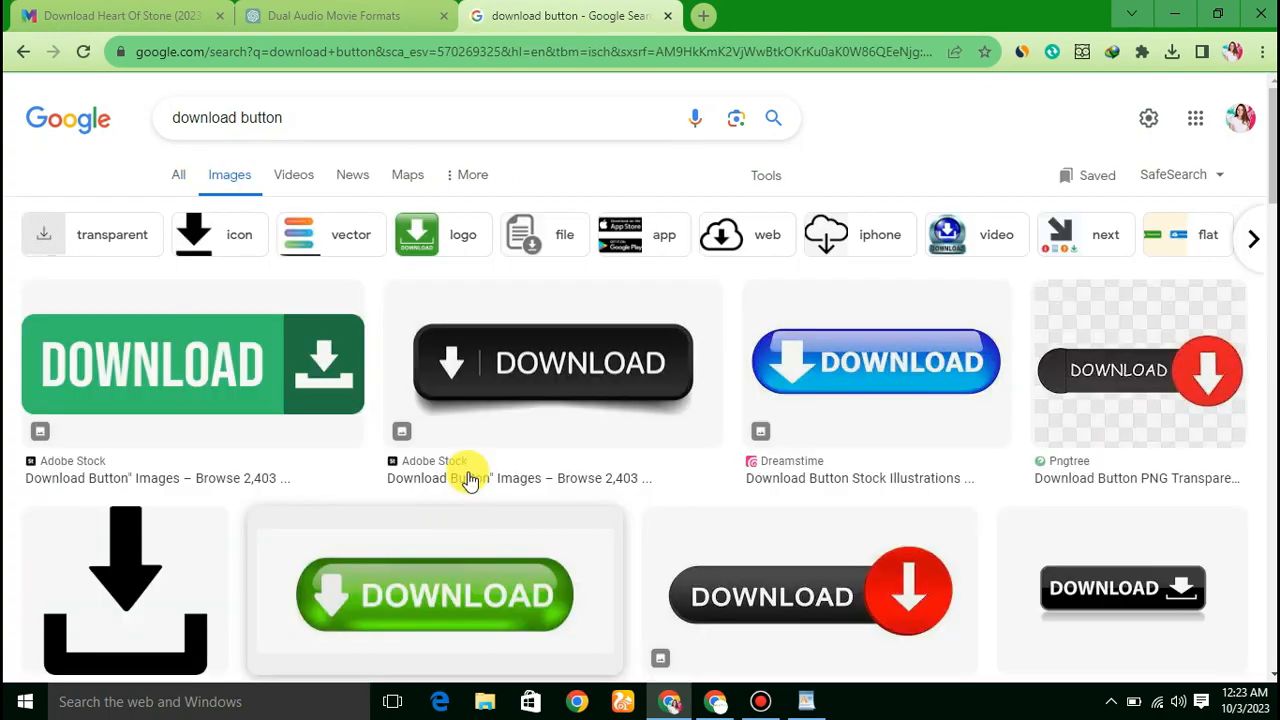
{"action": "scroll", "coordinate": [529, 457], "scroll_direction": "down", "scroll_amount": 2}
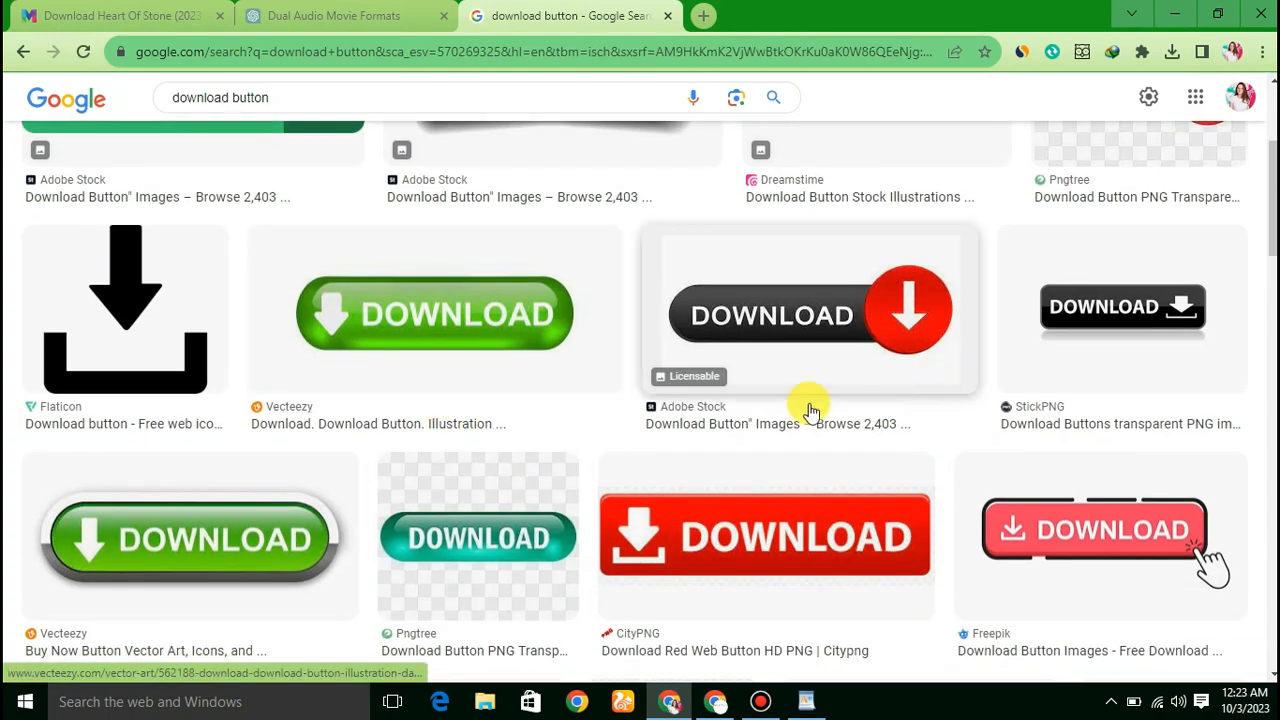
{"action": "scroll", "coordinate": [337, 443], "scroll_direction": "down", "scroll_amount": 3}
{"action": "scroll", "coordinate": [345, 450], "scroll_direction": "up", "scroll_amount": 1}
{"action": "scroll", "coordinate": [345, 450], "scroll_direction": "up", "scroll_amount": 2}
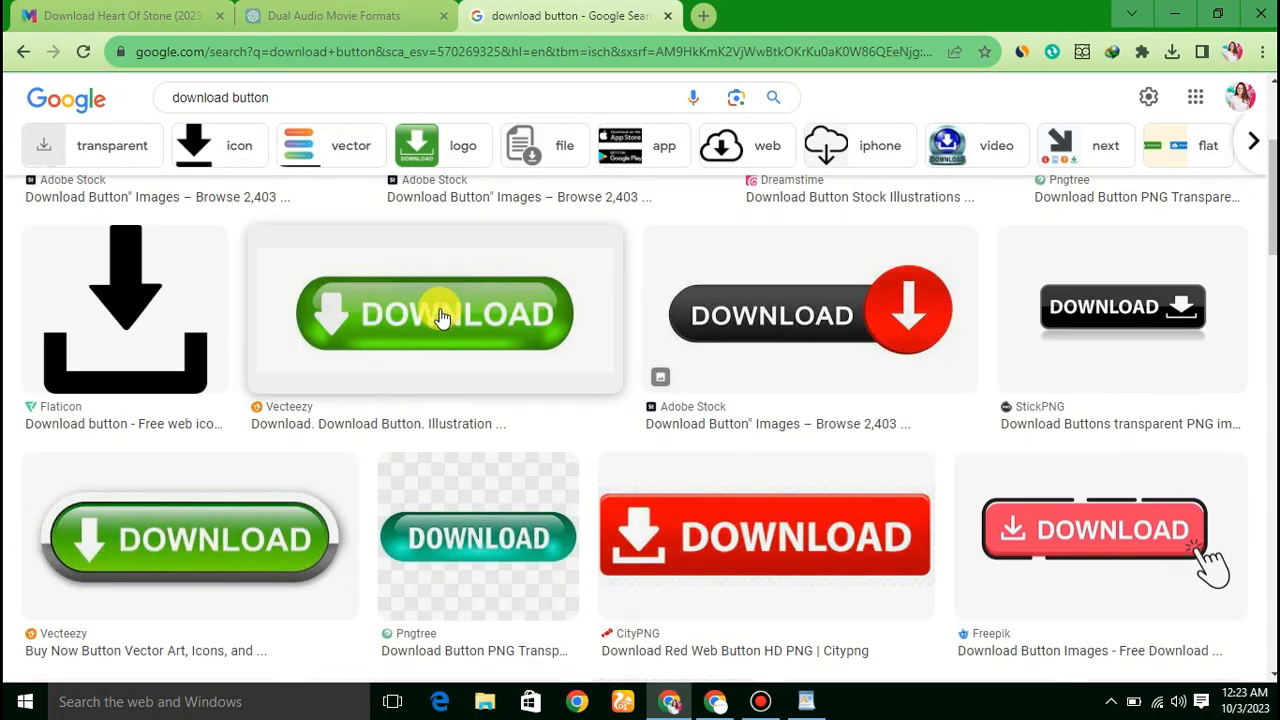
{"action": "left_click", "coordinate": [452, 340]}
{"action": "right_click", "coordinate": [866, 310]}
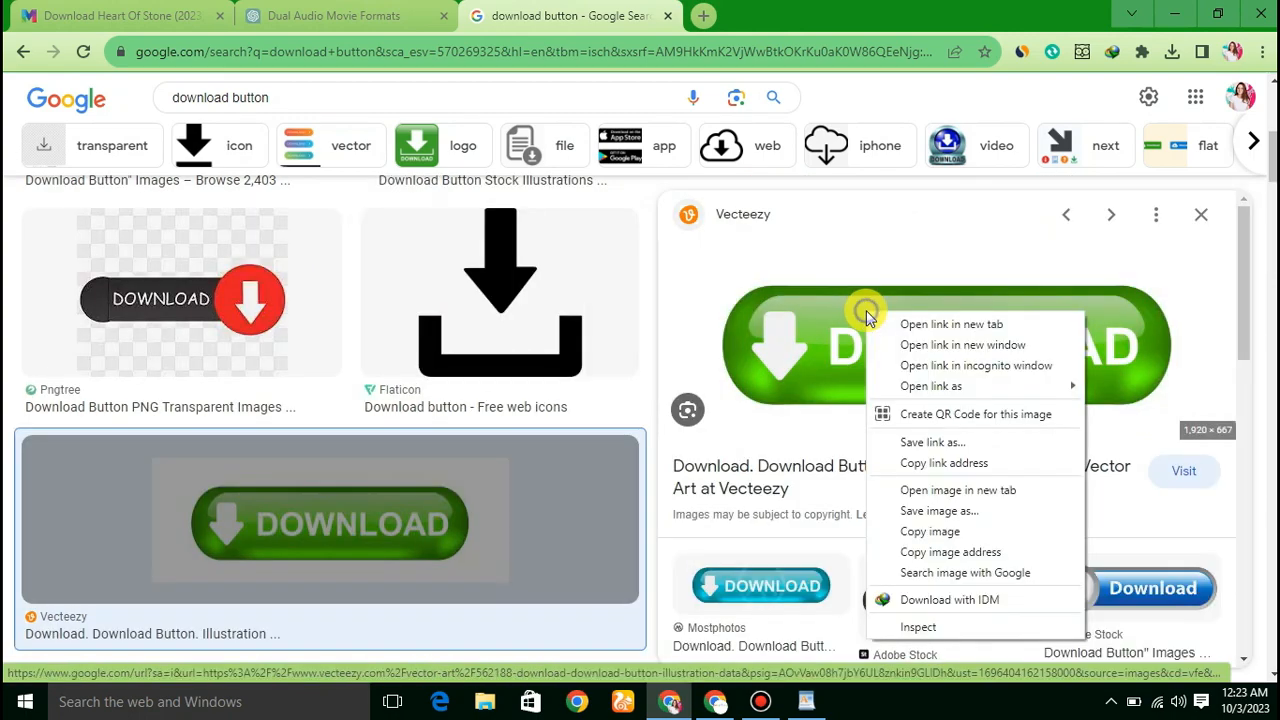
{"action": "left_click", "coordinate": [940, 510]}
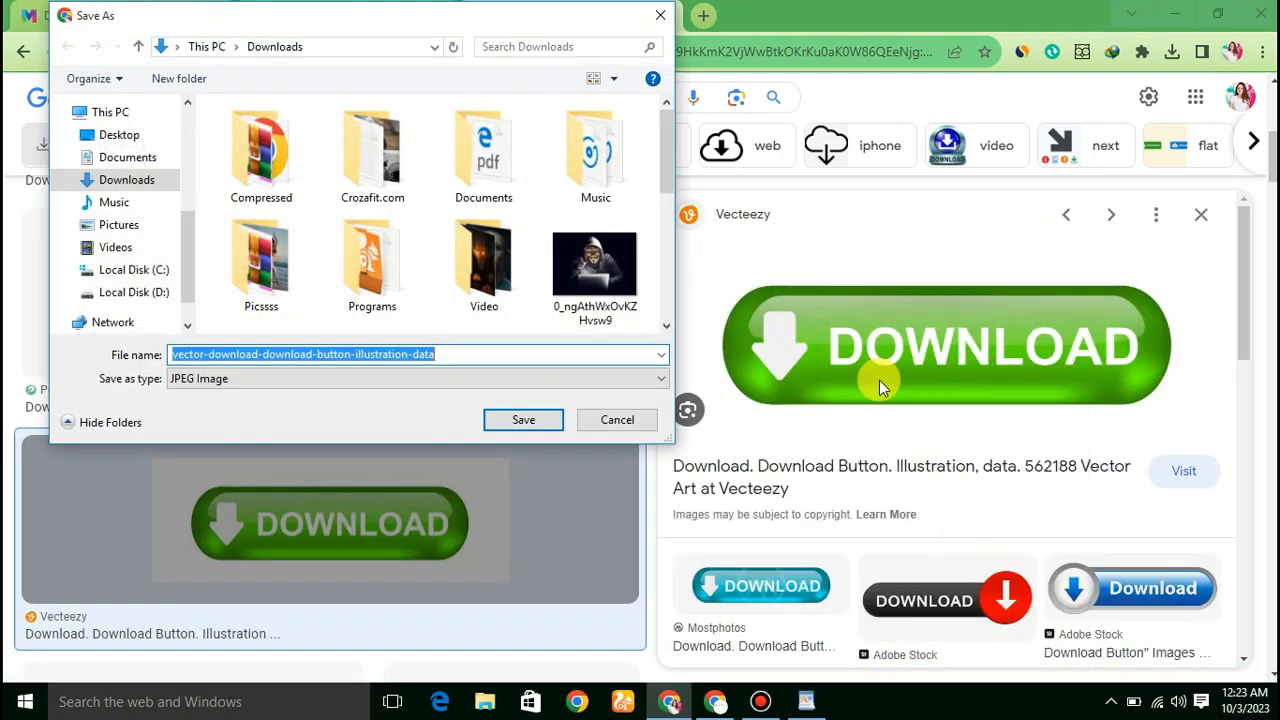
{"action": "left_click", "coordinate": [511, 419]}
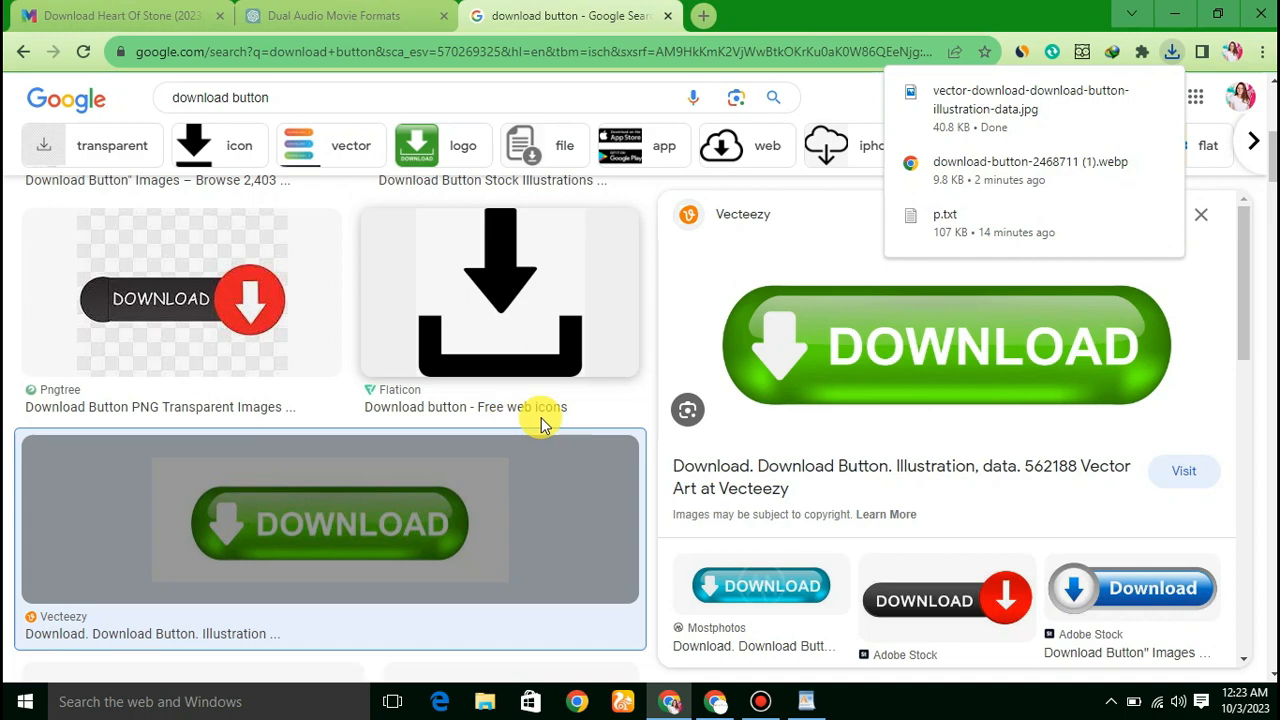
Step: Open the remove.bg website in a new browser tab
{"action": "left_click", "coordinate": [703, 15]}
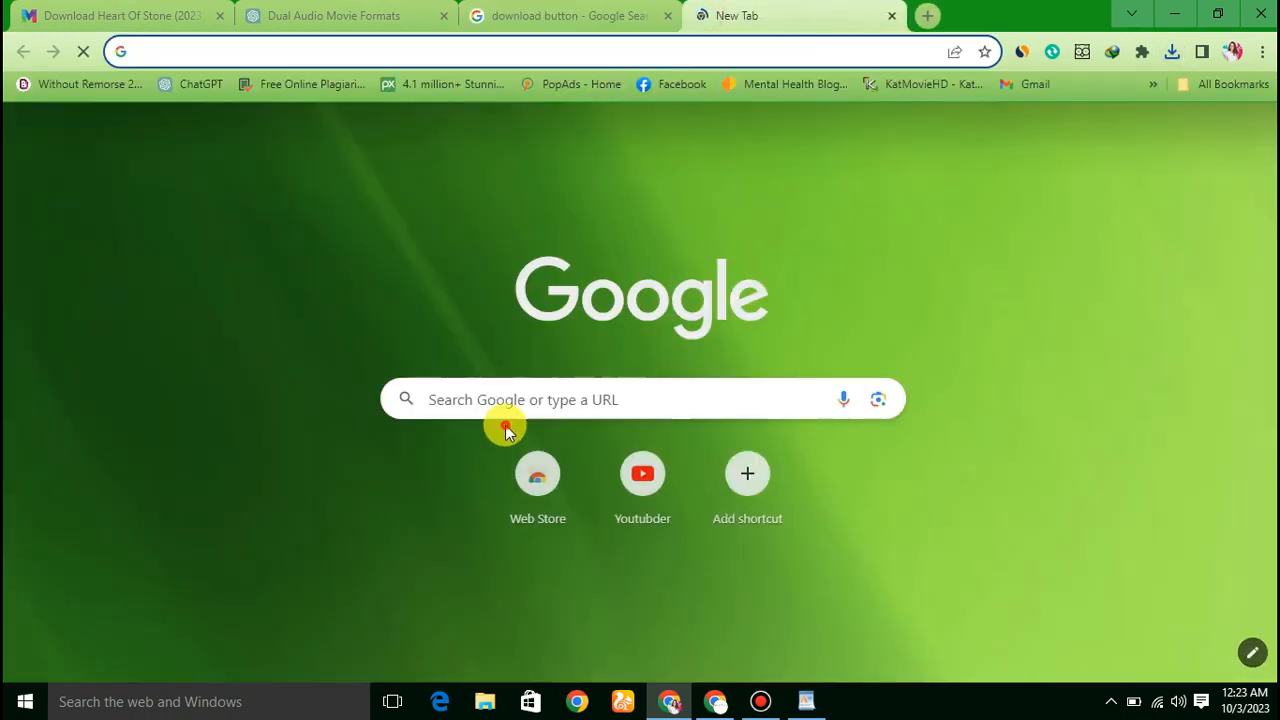
{"action": "left_click", "coordinate": [511, 412]}
{"action": "type", "text": "remove .bg"}
{"action": "key", "text": "Return"}
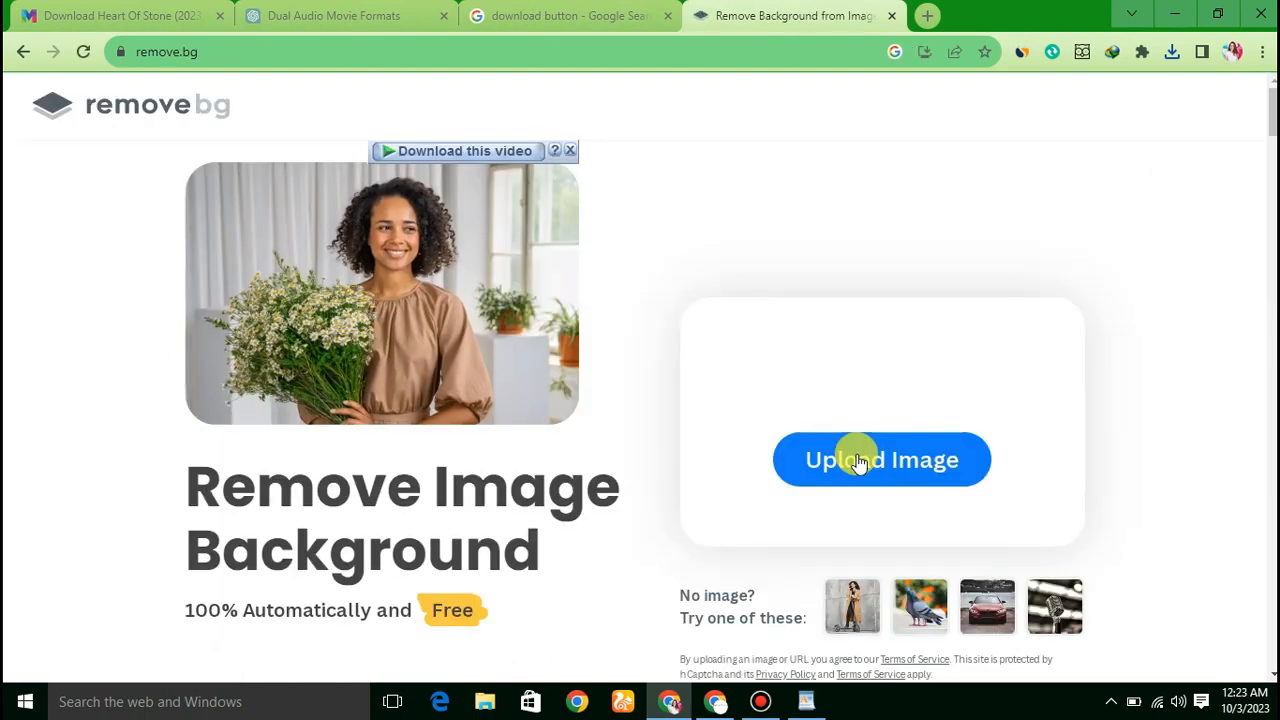
Step: Upload vector-download-download-button-illustration-data to remove.bg and download the preview image with its background removed
{"action": "left_click", "coordinate": [850, 470]}
{"action": "left_click", "coordinate": [645, 535]}
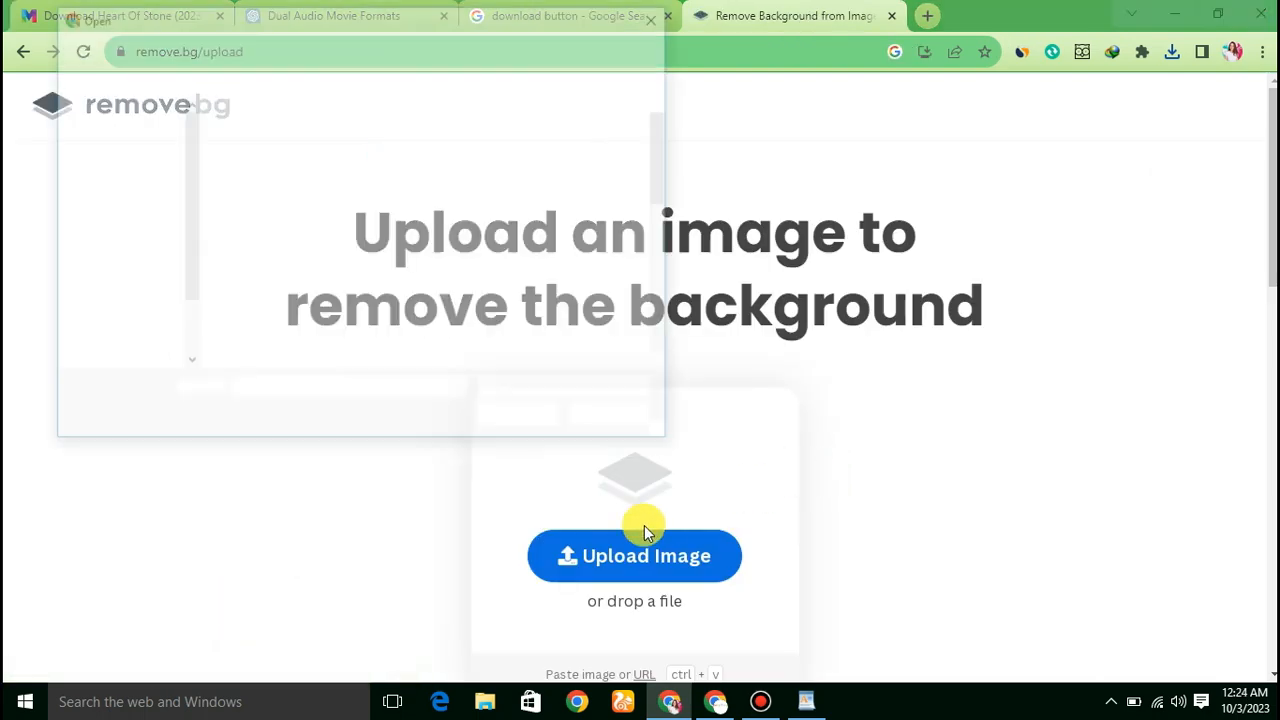
{"action": "scroll", "coordinate": [535, 203], "scroll_direction": "down", "scroll_amount": 3}
{"action": "scroll", "coordinate": [535, 203], "scroll_direction": "down", "scroll_amount": 3}
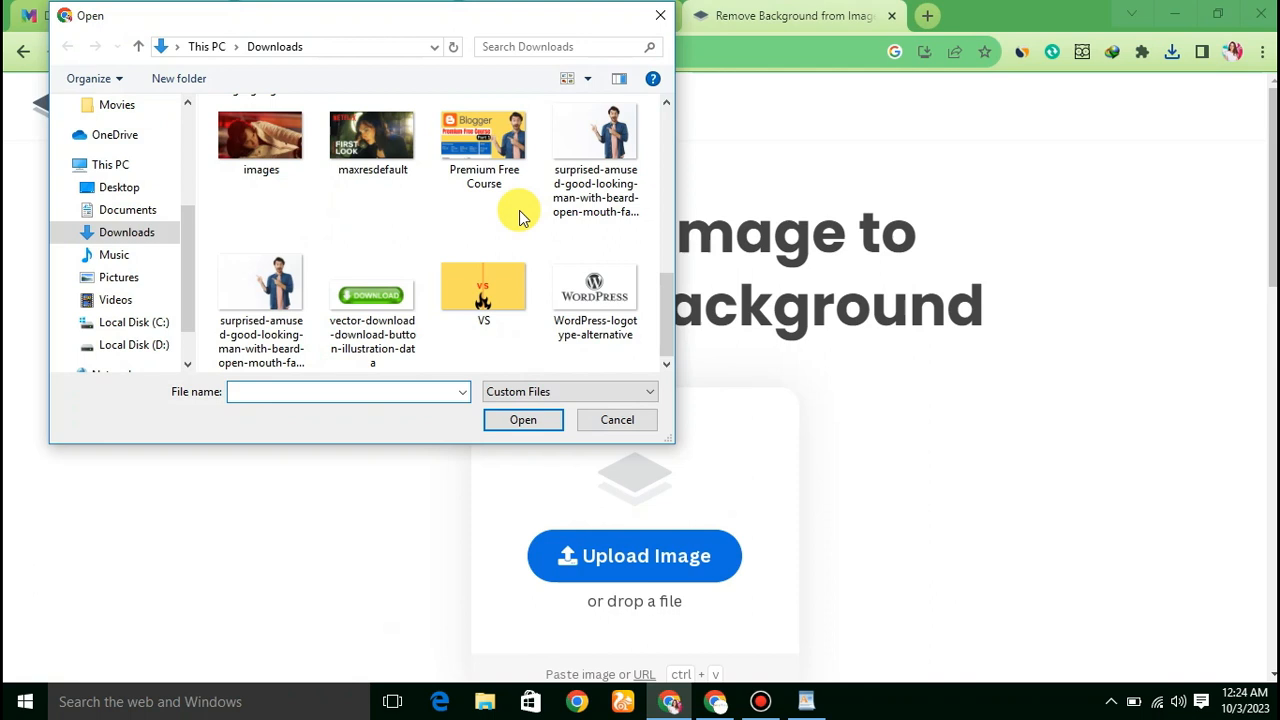
{"action": "left_click", "coordinate": [405, 340]}
{"action": "left_click", "coordinate": [510, 422]}
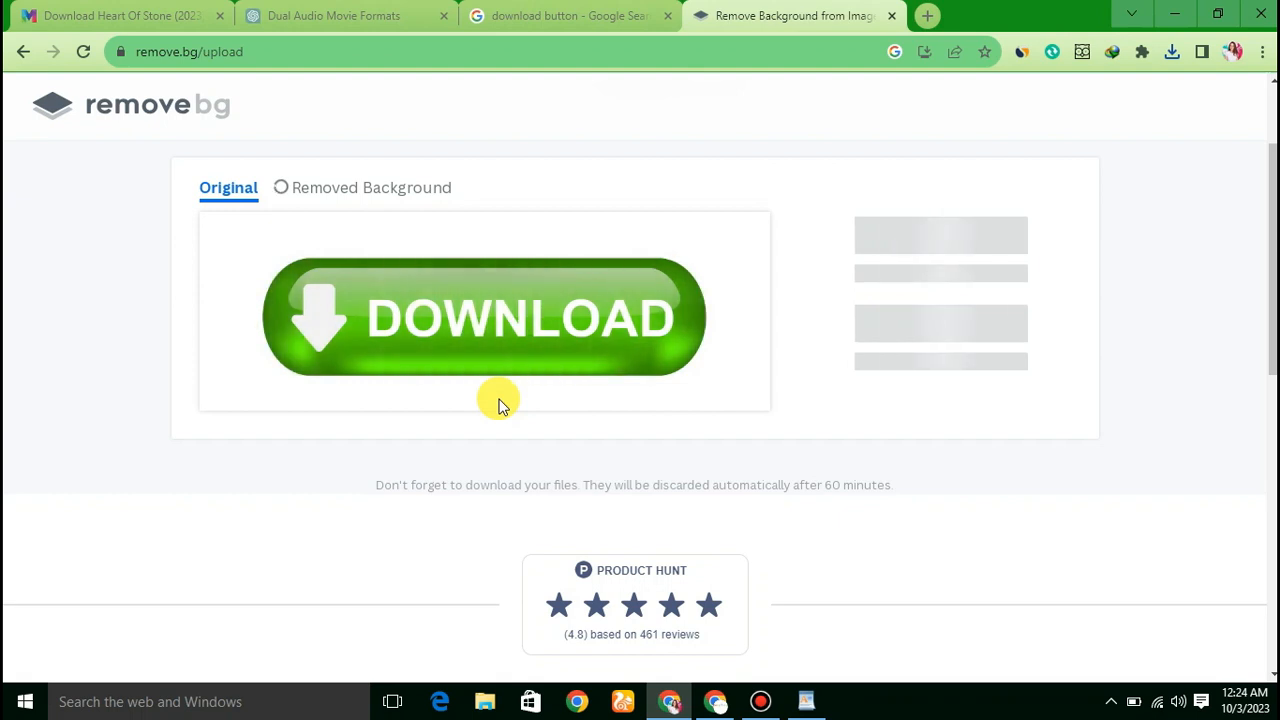
{"action": "left_click", "coordinate": [950, 233]}
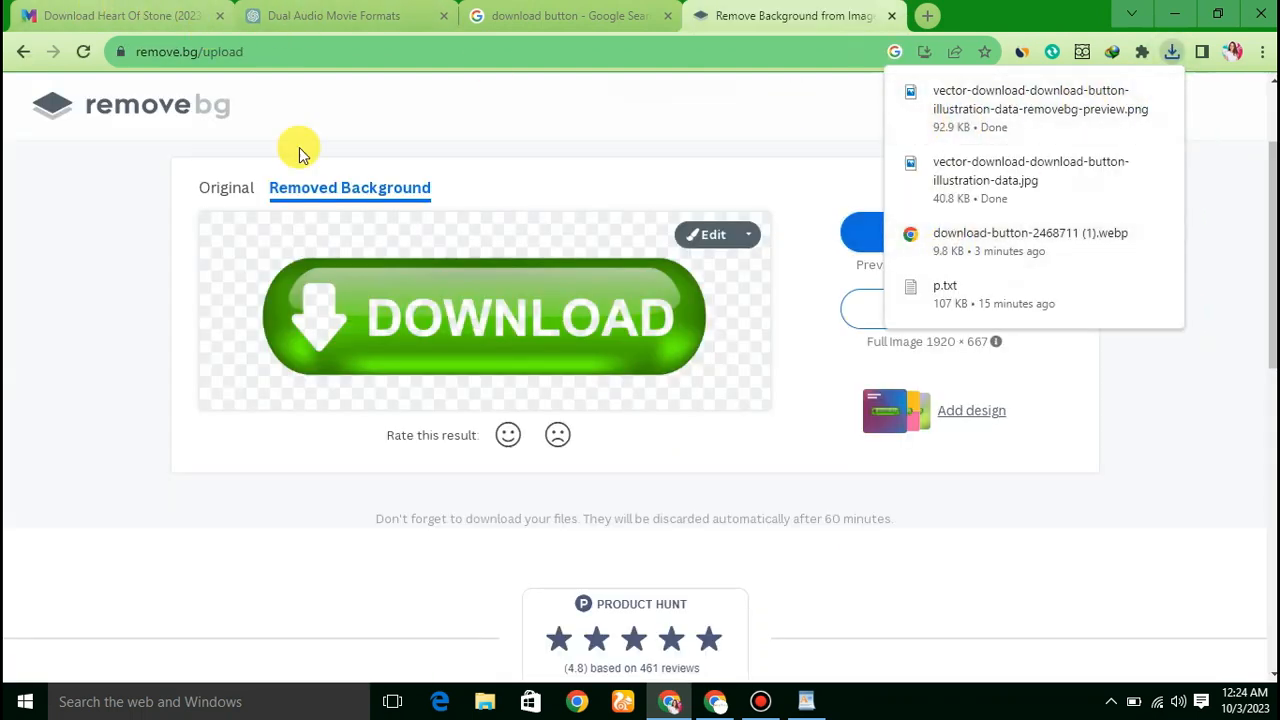
Step: Switch to the Blogger post and insert the background-free DOWNLOAD button image between the two centered paragraphs below the screenshots
{"action": "left_click", "coordinate": [722, 701]}
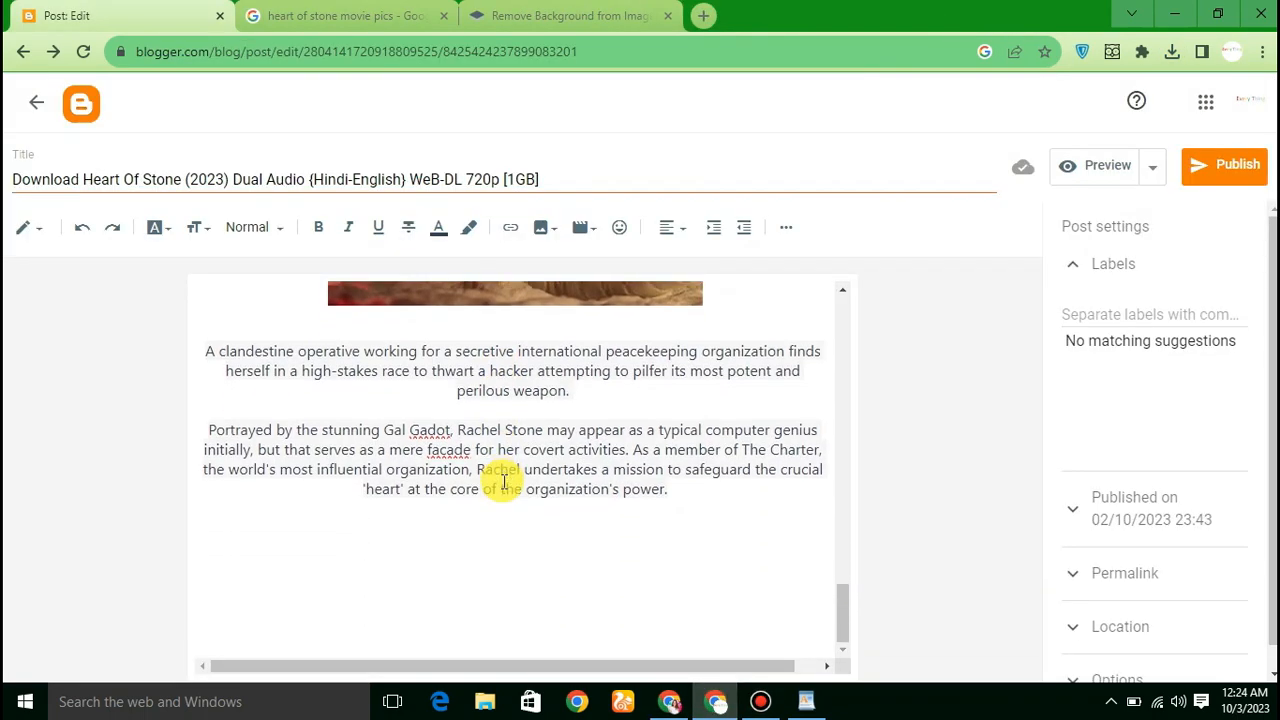
{"action": "left_click", "coordinate": [541, 227]}
{"action": "left_click", "coordinate": [606, 271]}
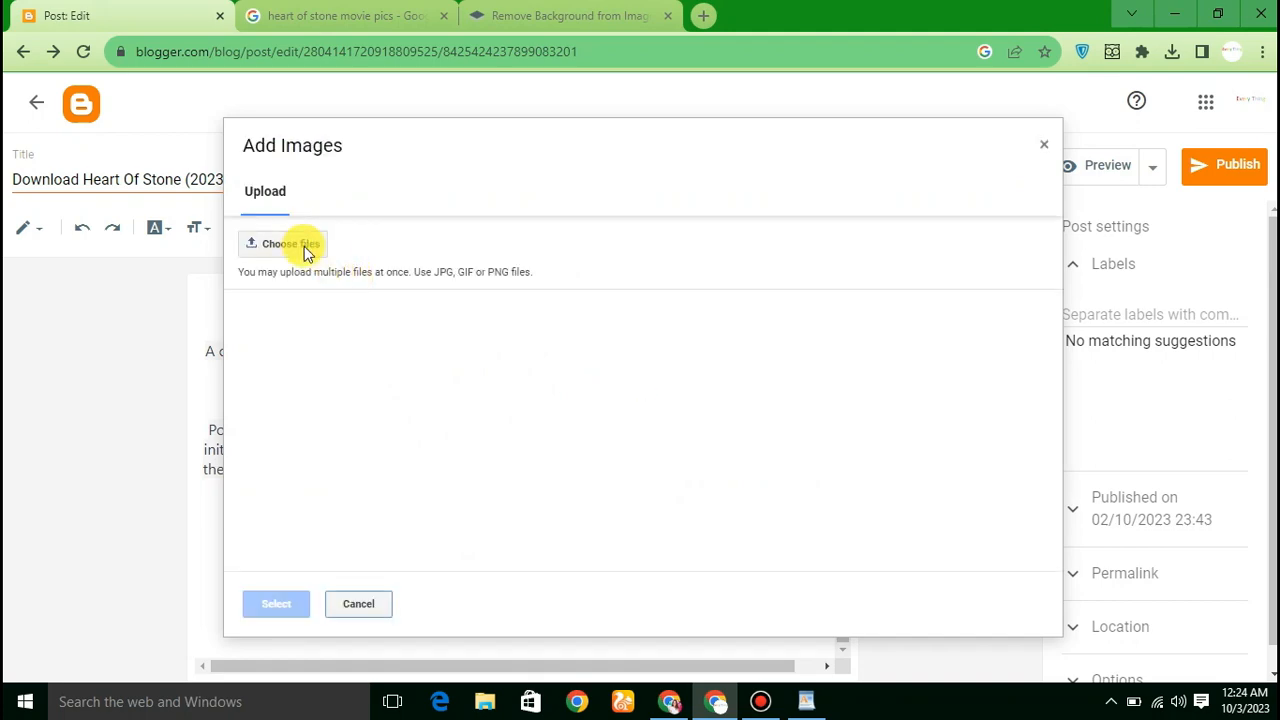
{"action": "left_click", "coordinate": [300, 248]}
{"action": "double_click", "coordinate": [586, 255]}
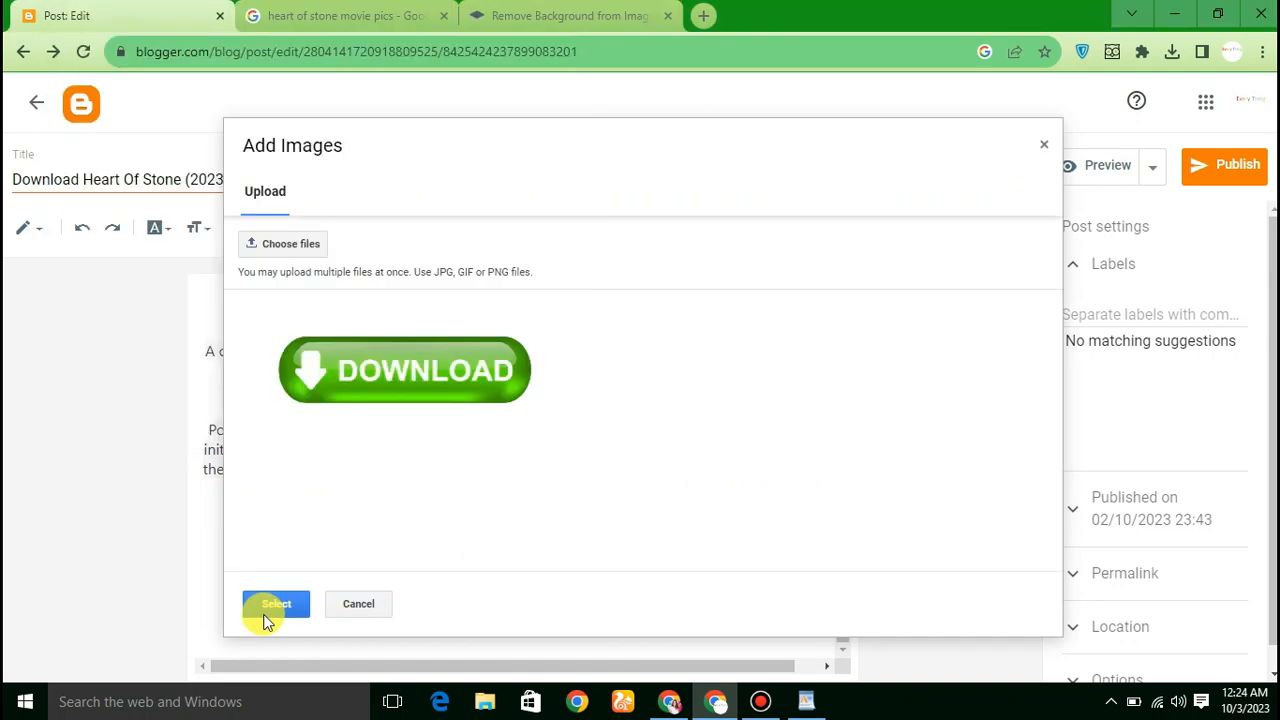
{"action": "left_click", "coordinate": [276, 604]}
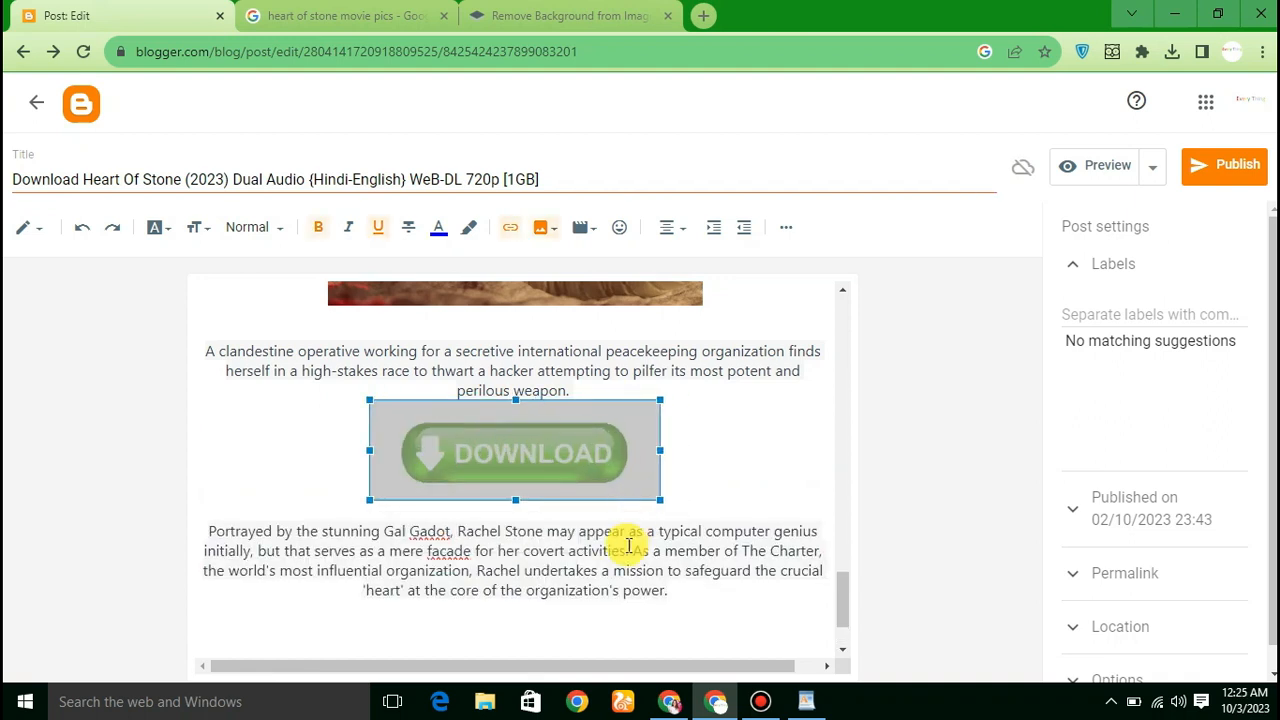
{"action": "left_click", "coordinate": [680, 609]}
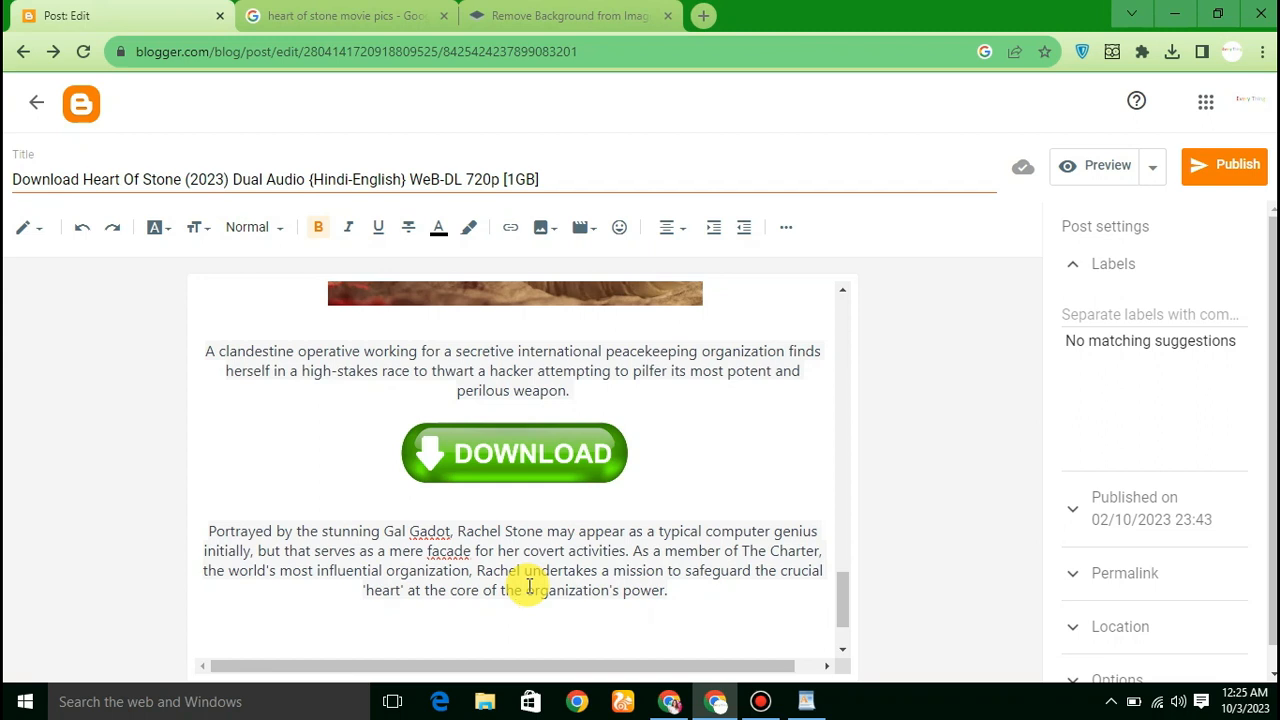
Step: Review the whole post from the title and poster down to the download button and closing paragraph
{"action": "key", "text": "ctrl+z"}
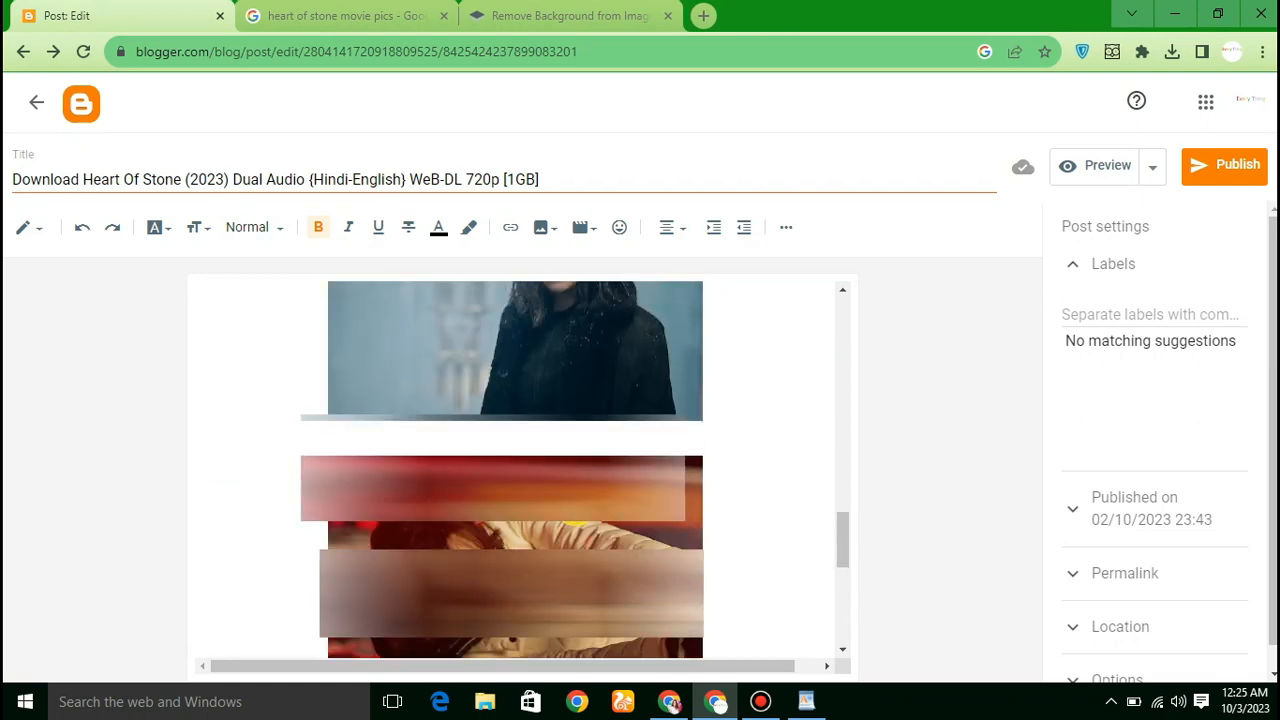
{"action": "scroll", "coordinate": [294, 372], "scroll_direction": "up", "scroll_amount": 15}
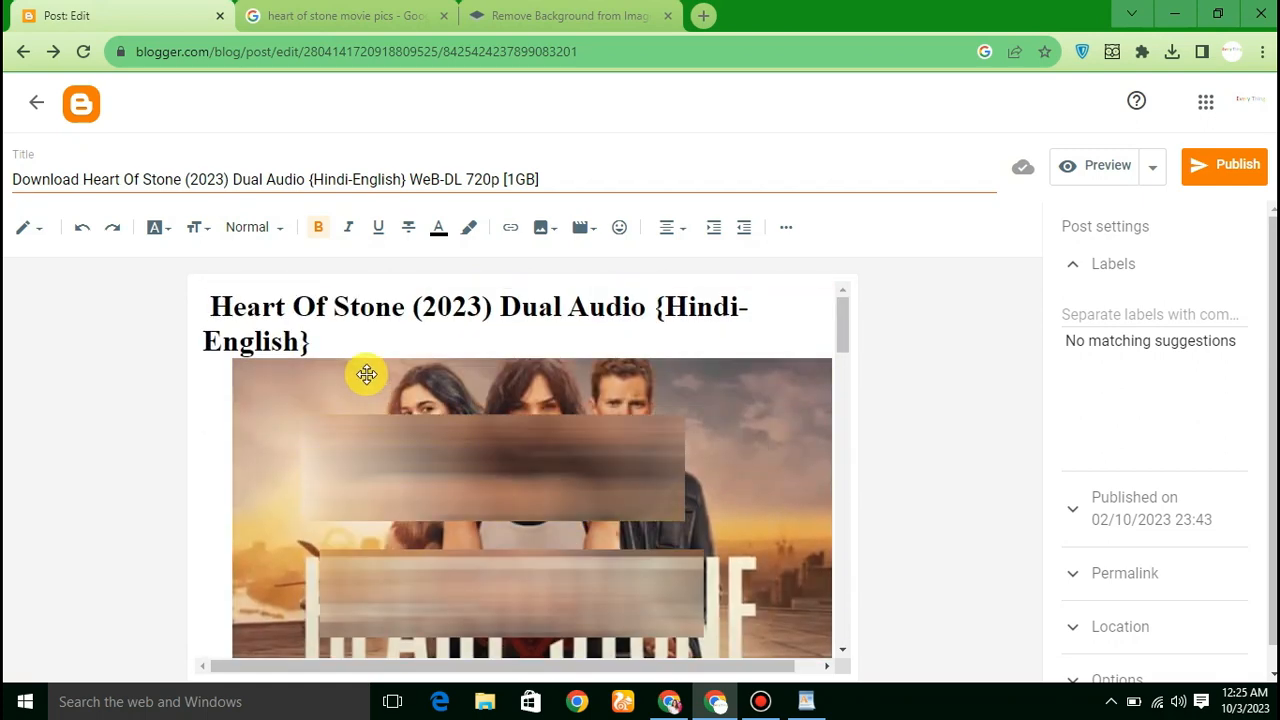
{"action": "scroll", "coordinate": [294, 372], "scroll_direction": "down", "scroll_amount": 15}
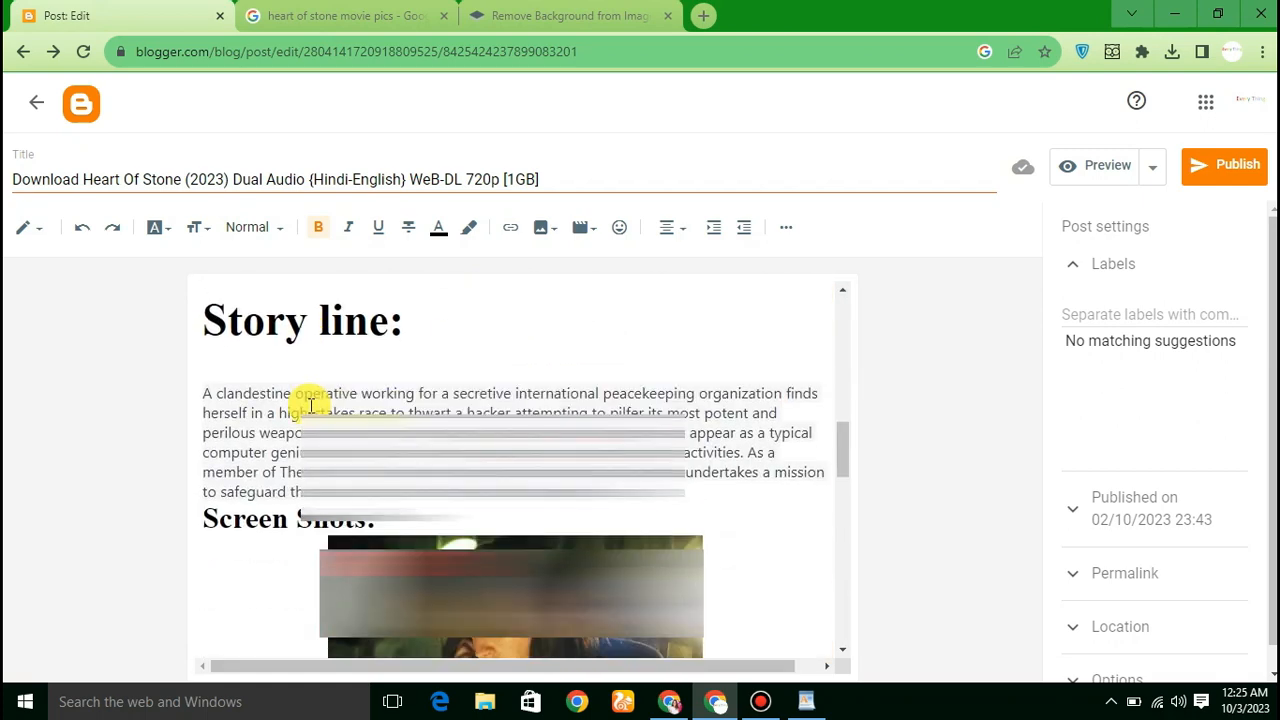
{"action": "scroll", "coordinate": [311, 405], "scroll_direction": "up", "scroll_amount": 6}
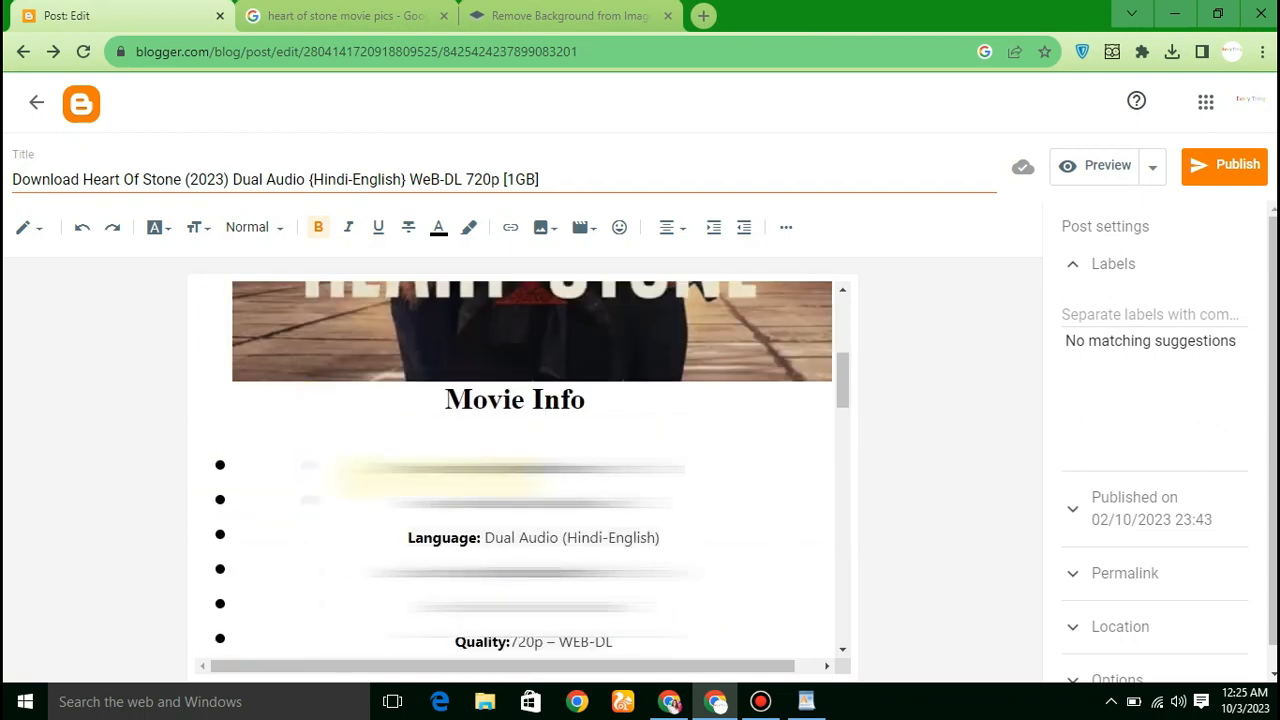
{"action": "scroll", "coordinate": [311, 405], "scroll_direction": "down", "scroll_amount": 3}
{"action": "scroll", "coordinate": [520, 470], "scroll_direction": "down", "scroll_amount": 10}
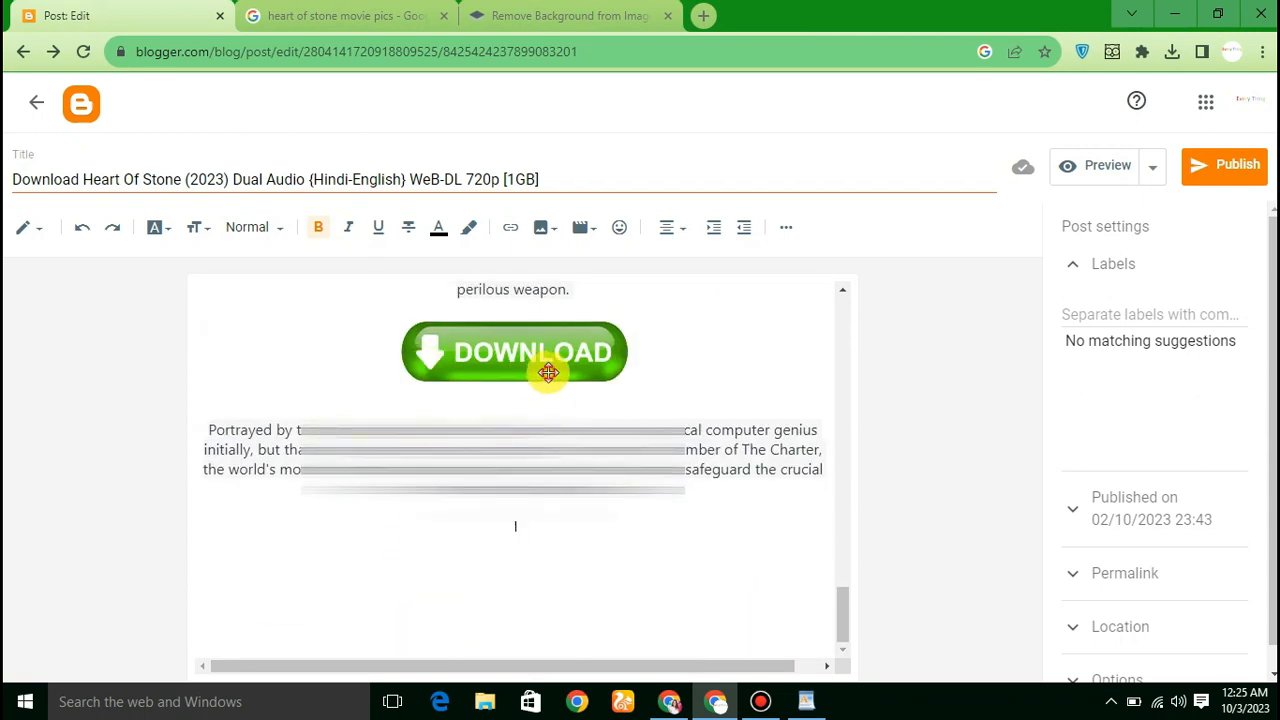
{"action": "left_click", "coordinate": [548, 372]}
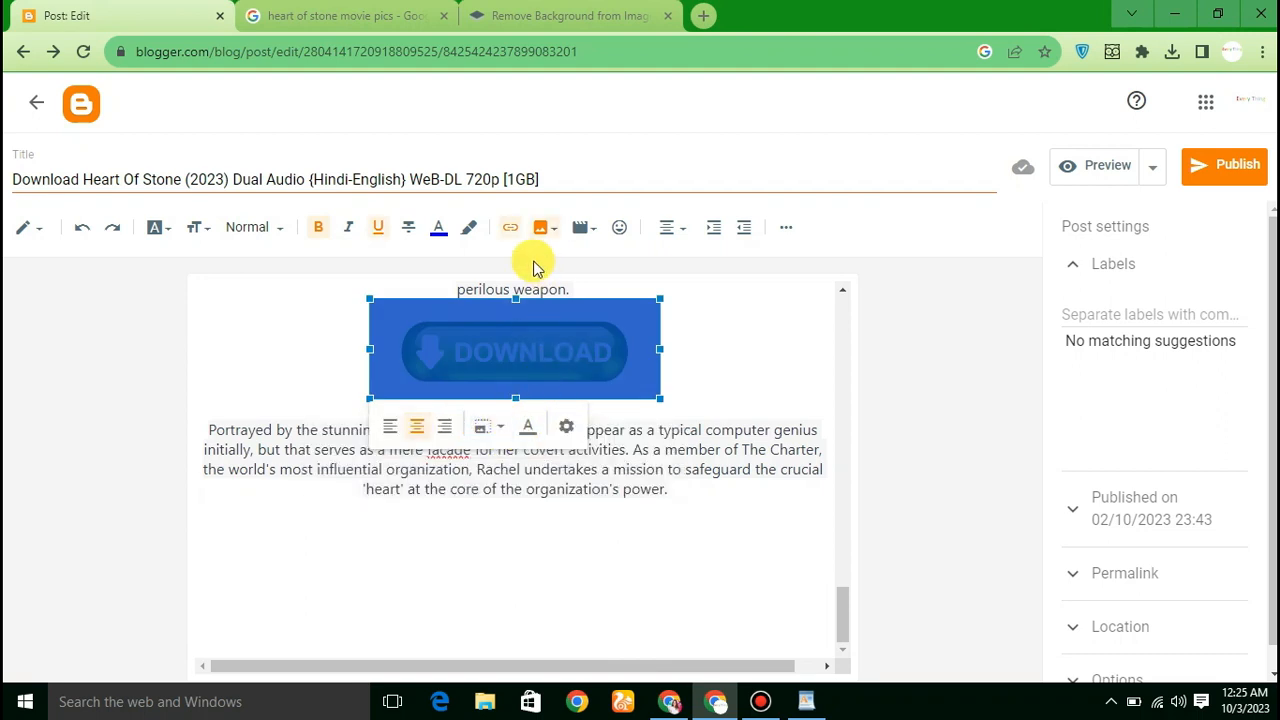
{"action": "left_click", "coordinate": [510, 227]}
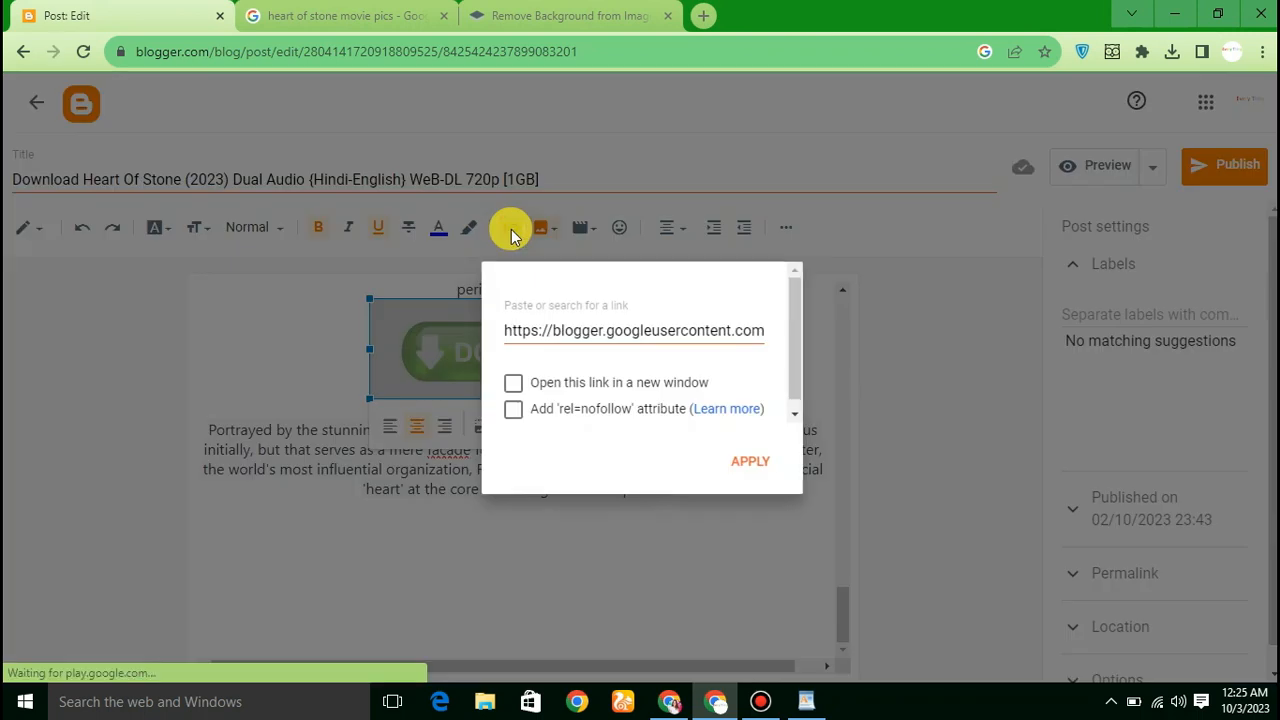
{"action": "triple_click", "coordinate": [651, 331]}
{"action": "left_click", "coordinate": [758, 464]}
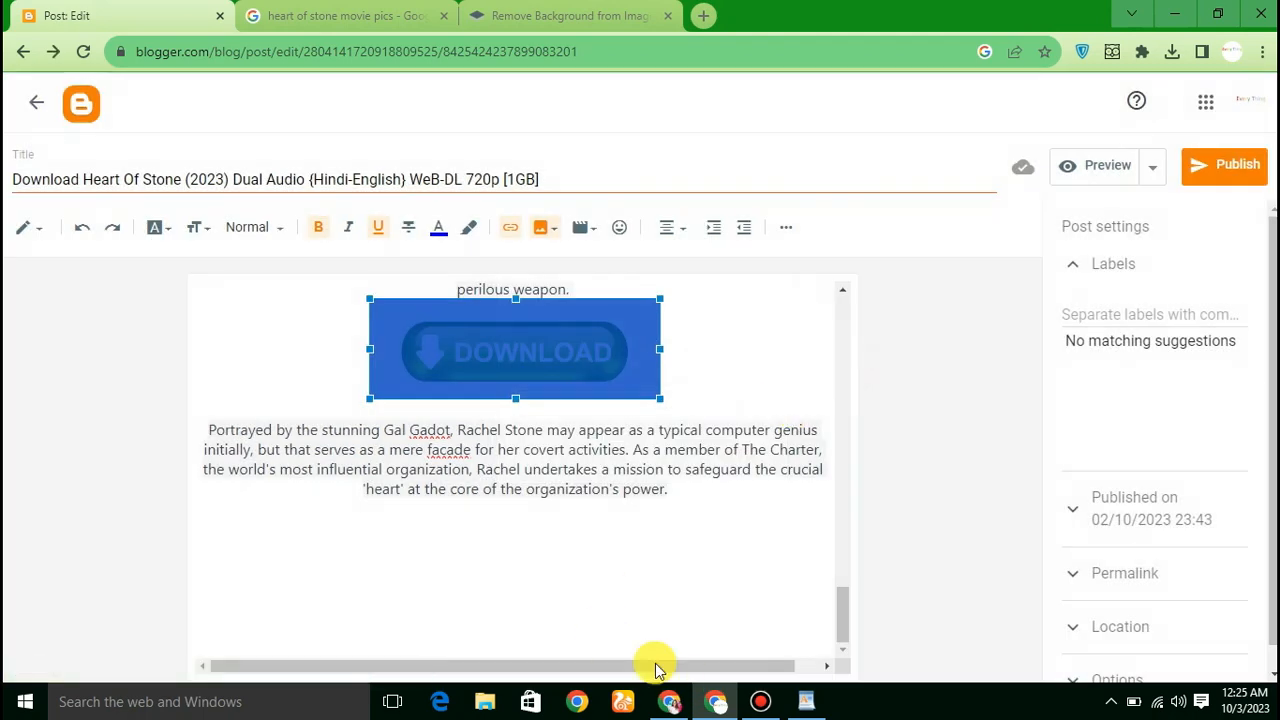
Step: In the other browser window, open the moviesmod.wiki 720p [1GB] download's DriveSeed file page and copy its web address
{"action": "left_click", "coordinate": [669, 701]}
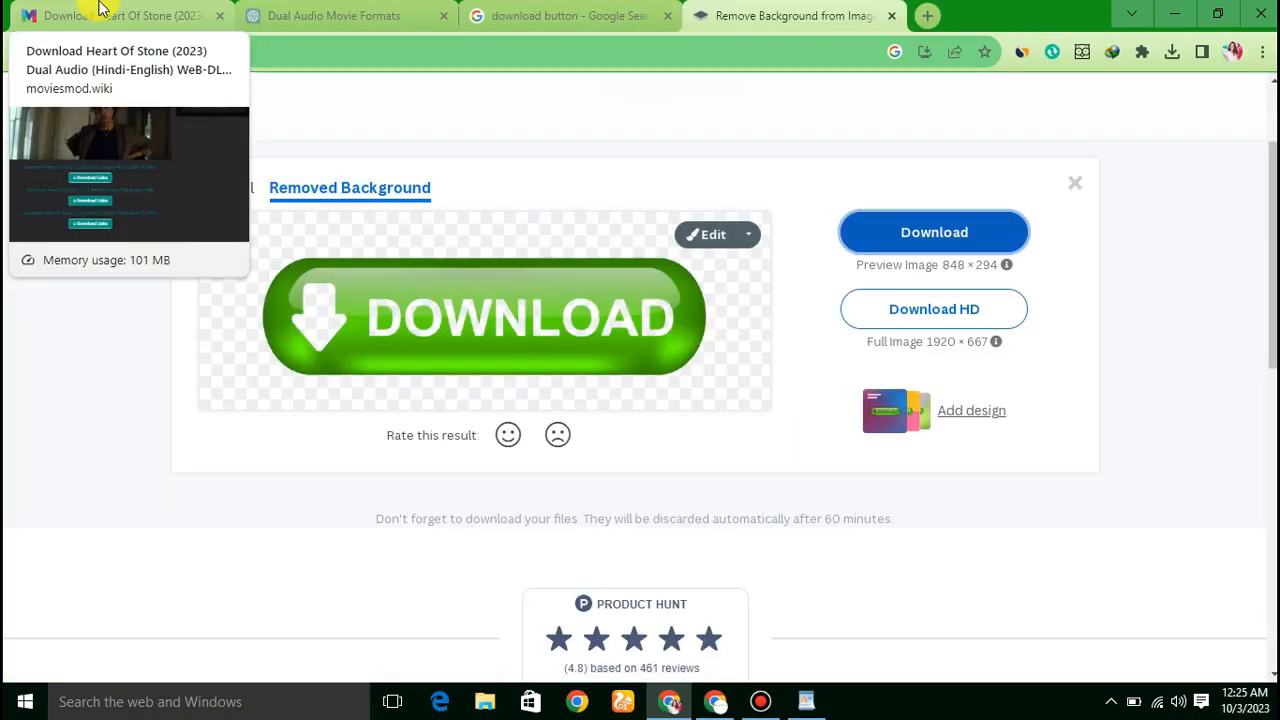
{"action": "left_click", "coordinate": [130, 12]}
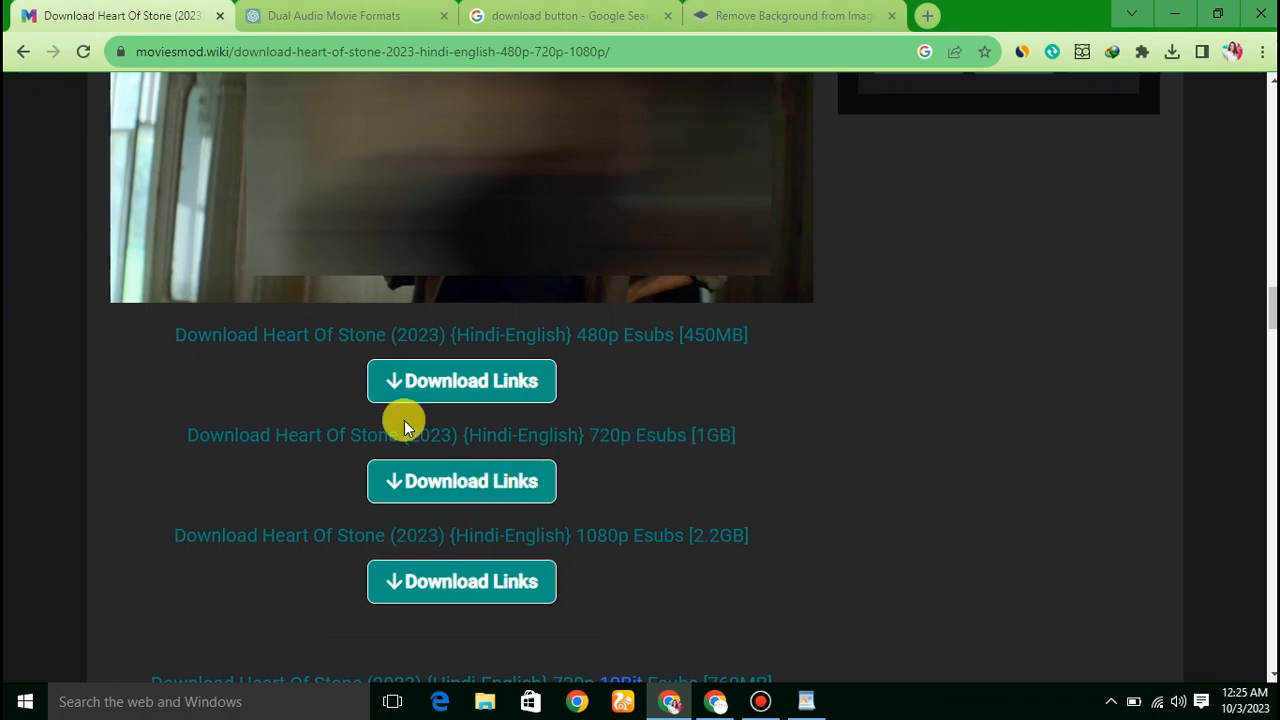
{"action": "left_click", "coordinate": [675, 398]}
{"action": "left_click", "coordinate": [406, 17]}
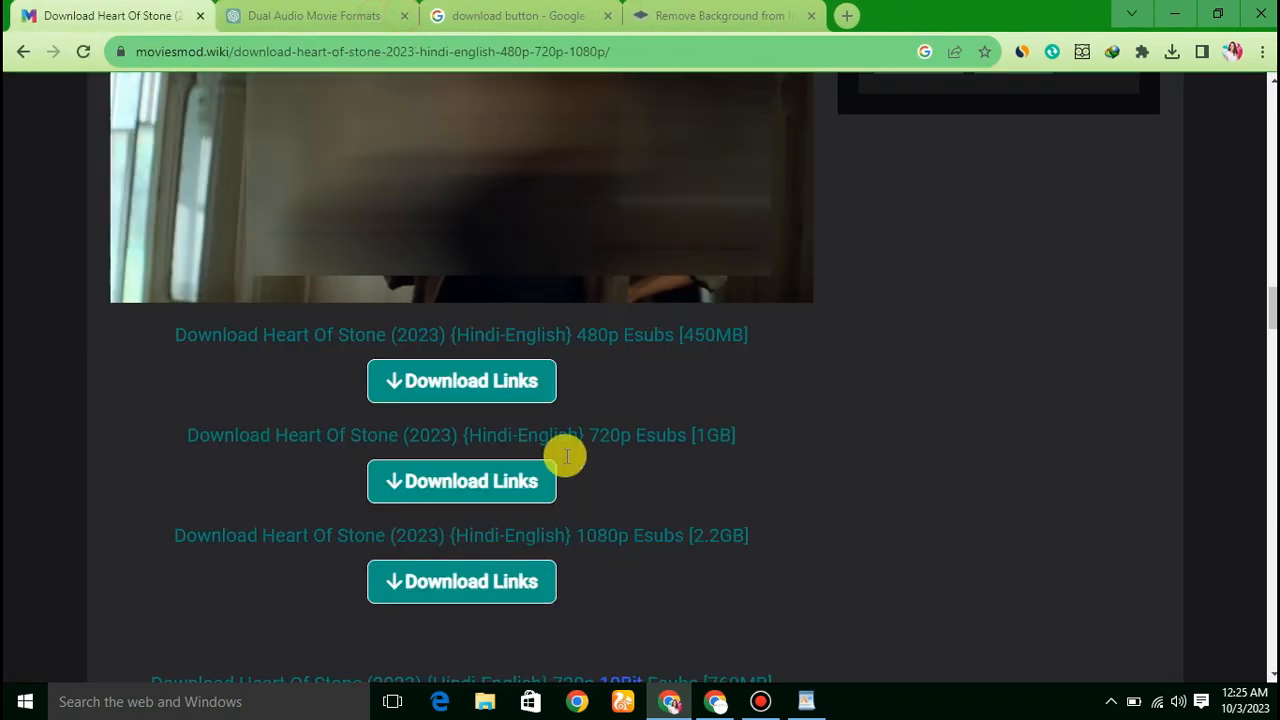
{"action": "left_click", "coordinate": [459, 480]}
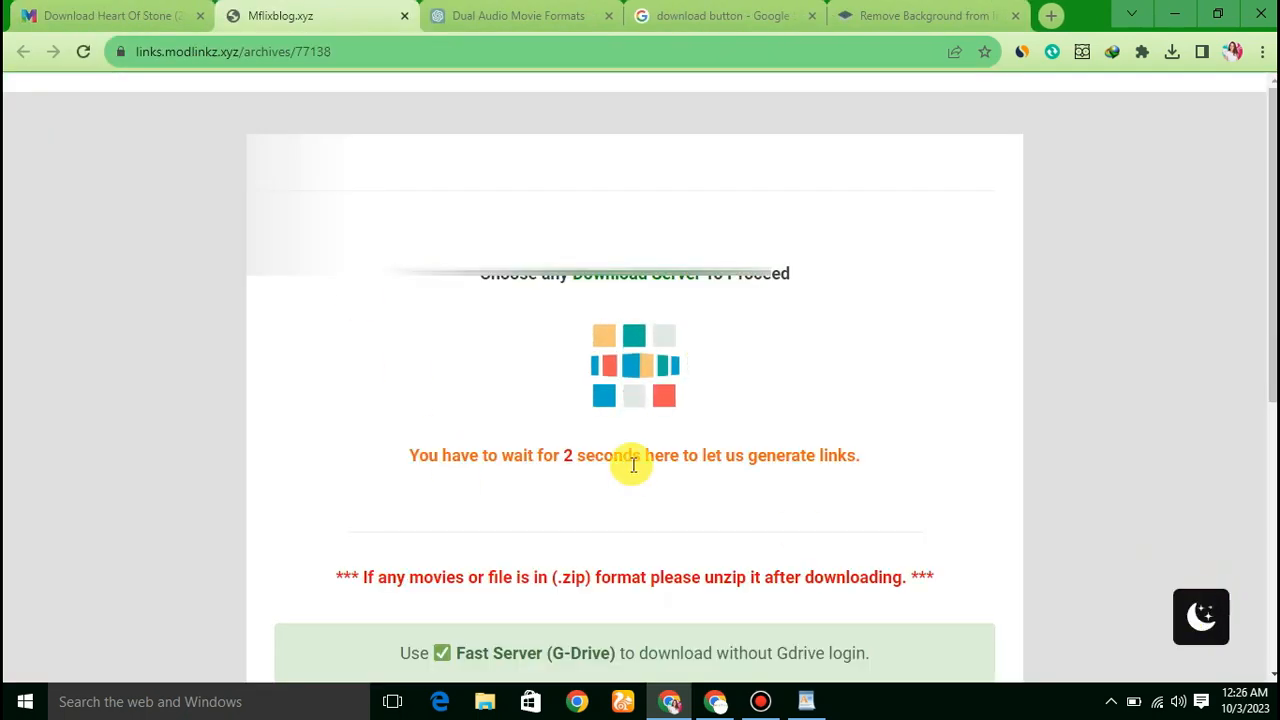
{"action": "left_click", "coordinate": [617, 340]}
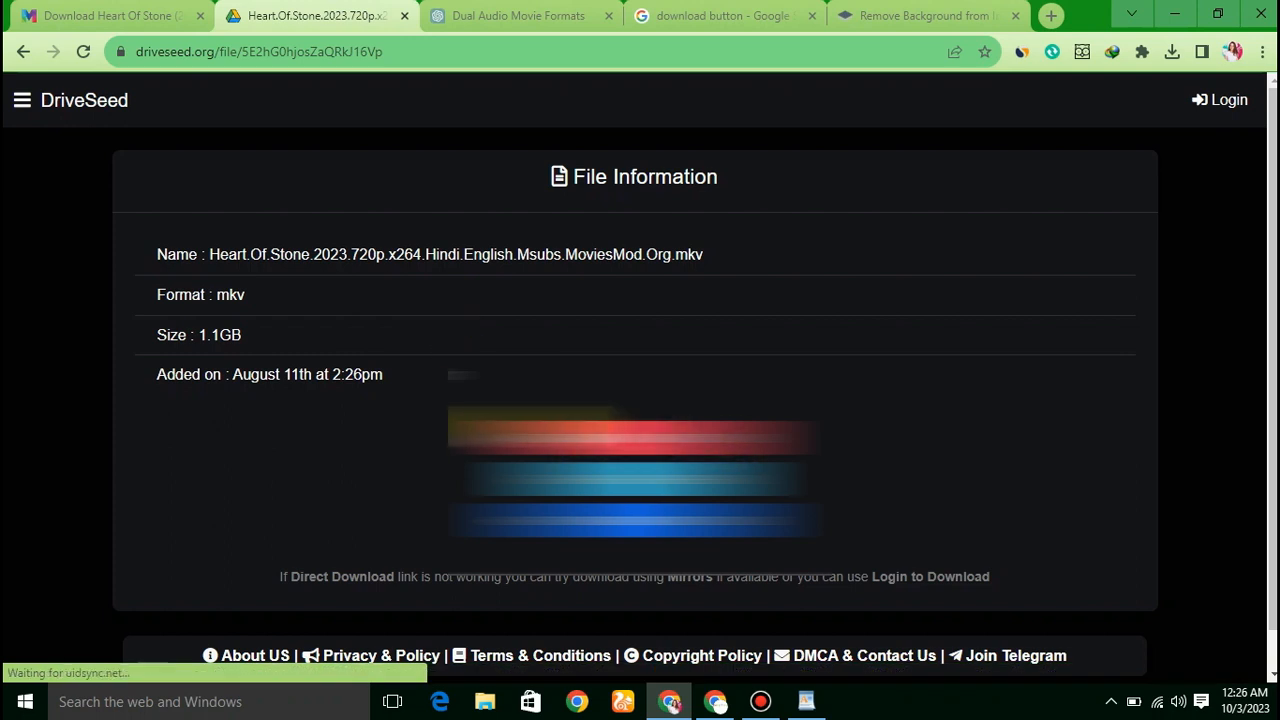
{"action": "left_click", "coordinate": [400, 45]}
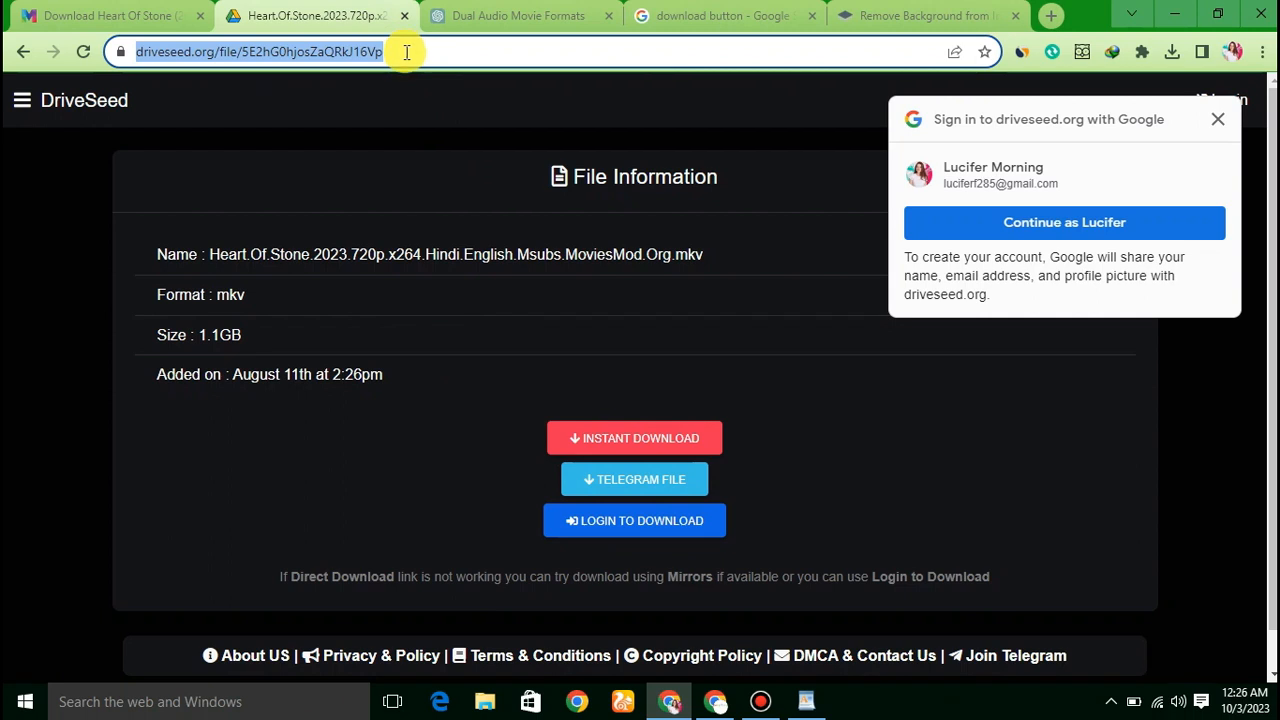
Step: Back in the Blogger post, link the DOWNLOAD button image to the copied driveseed.org address, set to open in a new window
{"action": "left_click", "coordinate": [712, 690]}
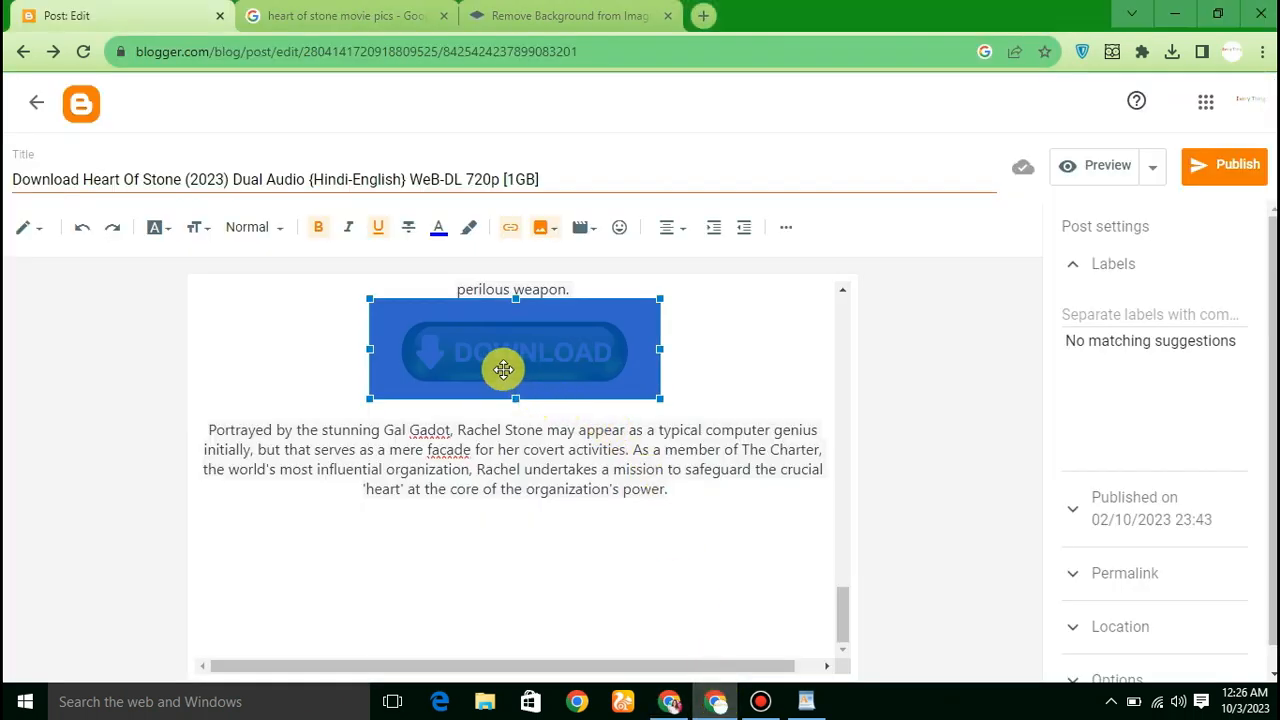
{"action": "left_click", "coordinate": [512, 537]}
{"action": "left_click", "coordinate": [517, 350]}
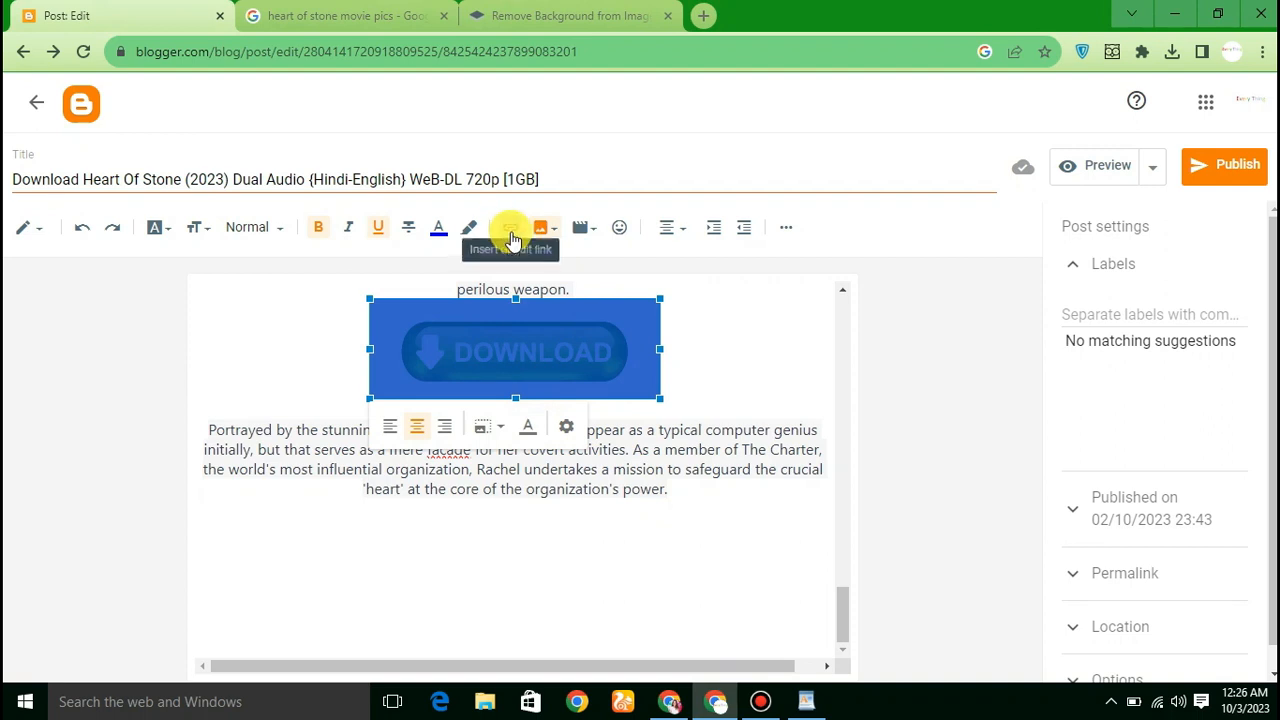
{"action": "left_click", "coordinate": [512, 233]}
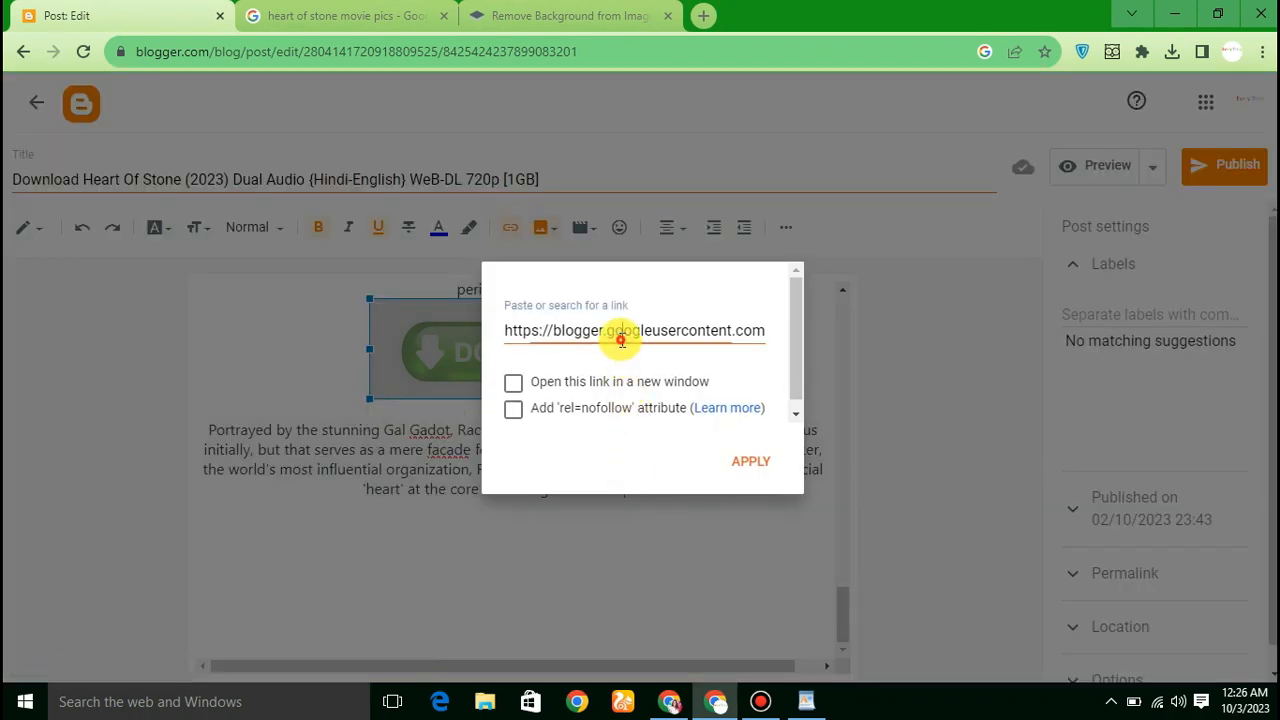
{"action": "triple_click", "coordinate": [621, 340]}
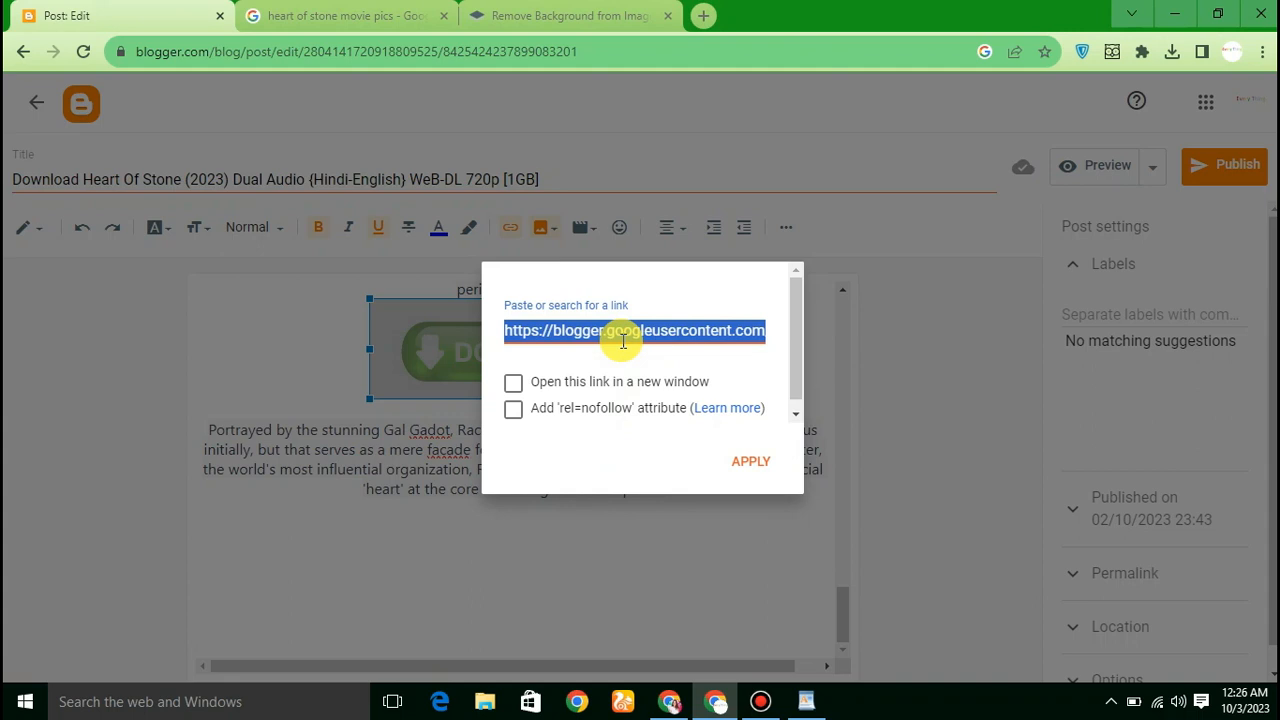
{"action": "key", "text": "ctrl+v"}
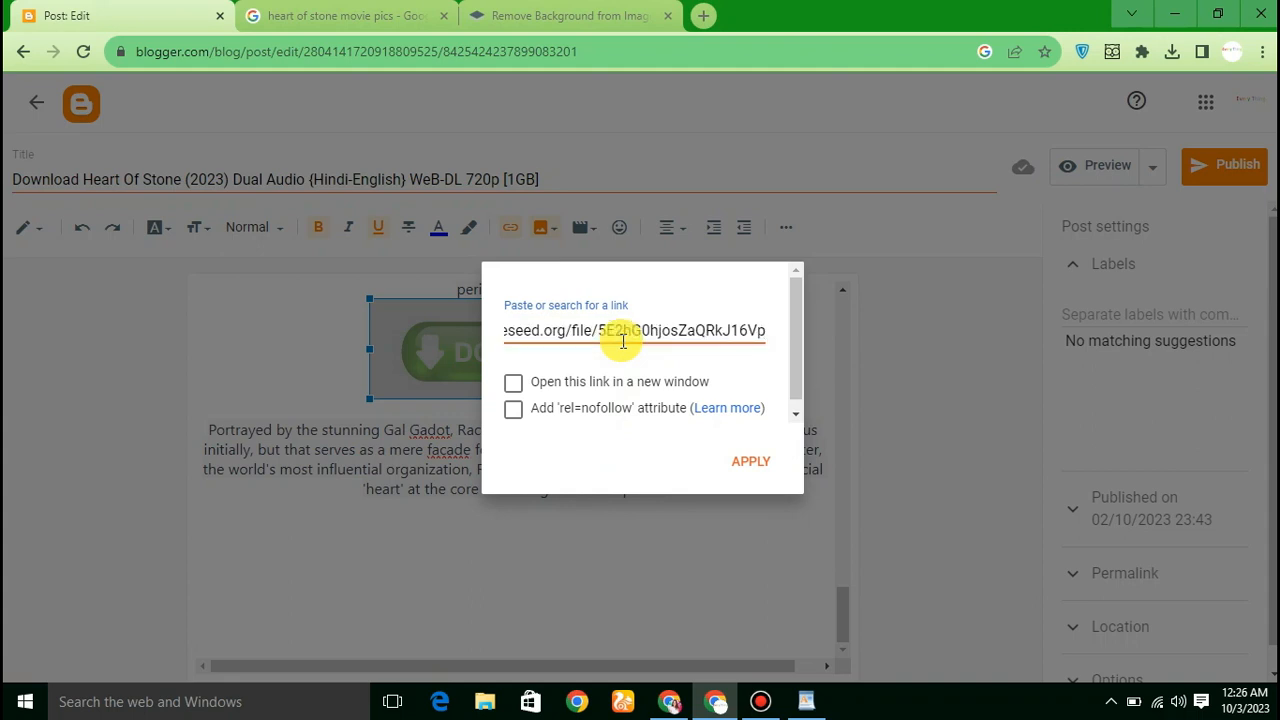
{"action": "left_click", "coordinate": [514, 385]}
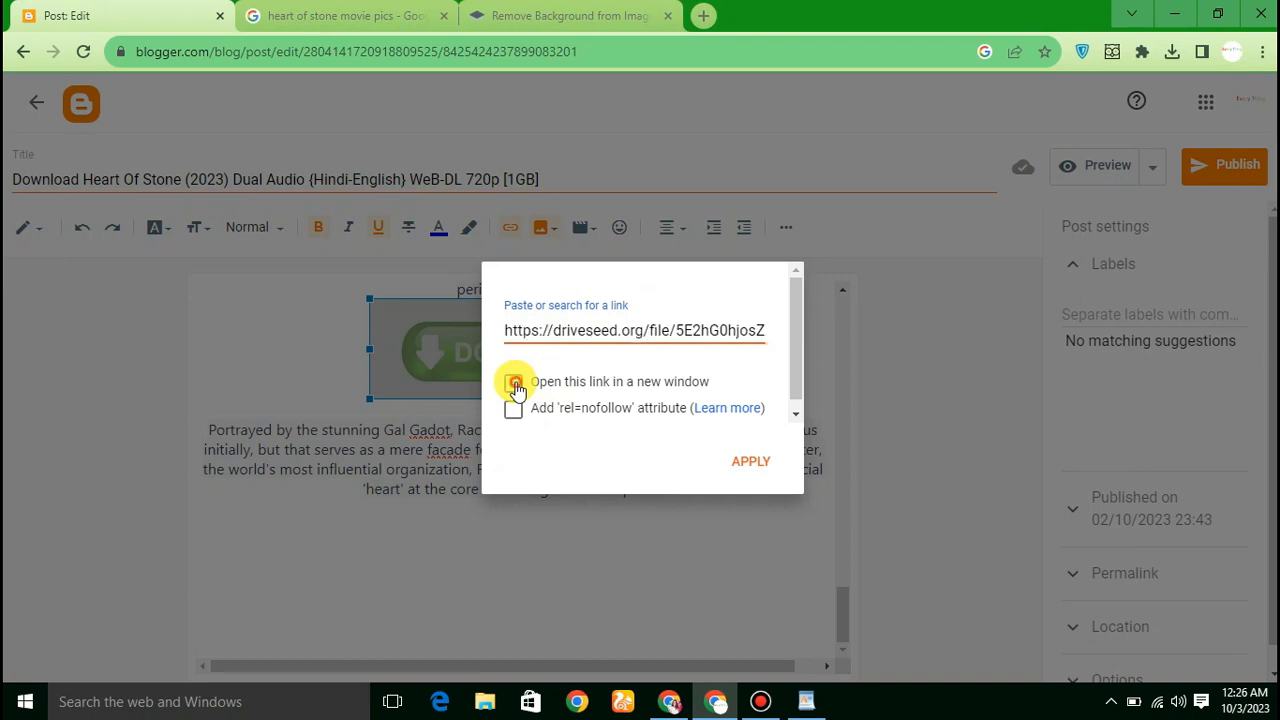
{"action": "left_click", "coordinate": [757, 470]}
Step: Look over the finished Heart Of Stone post and publish it to the blog
{"action": "scroll", "coordinate": [530, 507], "scroll_direction": "down", "scroll_amount": 15}
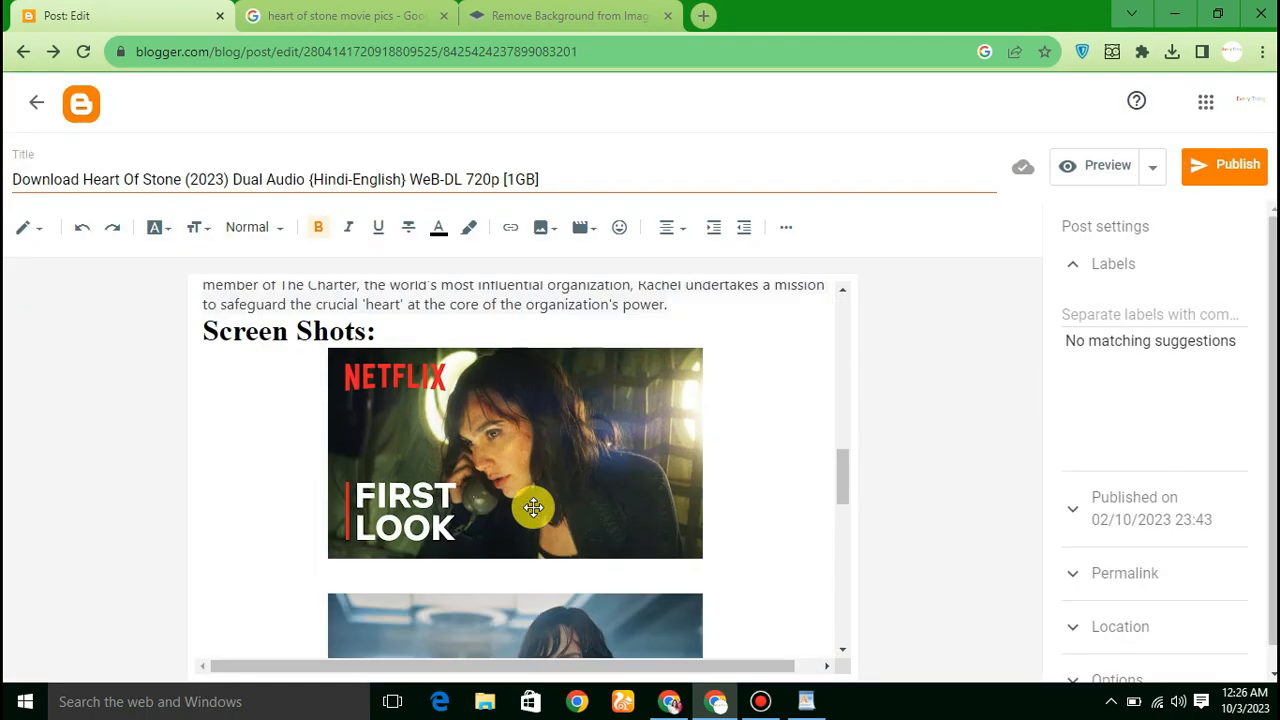
{"action": "scroll", "coordinate": [533, 507], "scroll_direction": "down", "scroll_amount": 5}
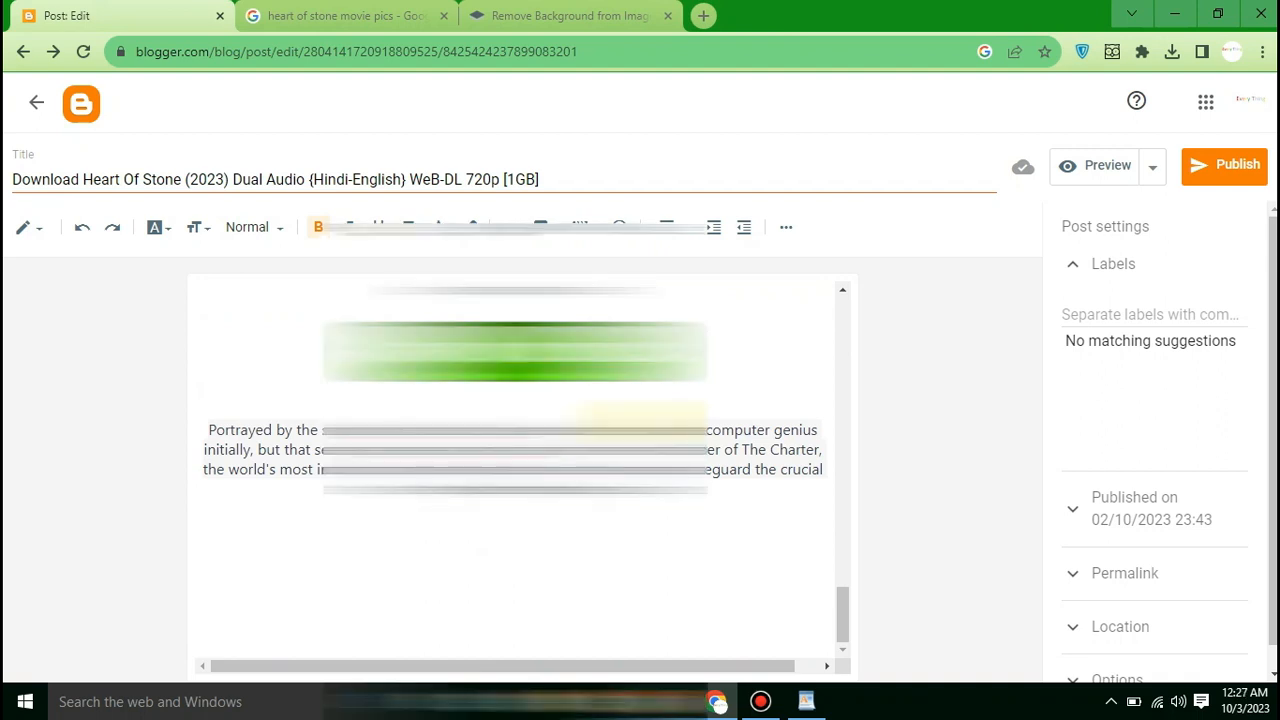
{"action": "scroll", "coordinate": [622, 424], "scroll_direction": "up", "scroll_amount": 17}
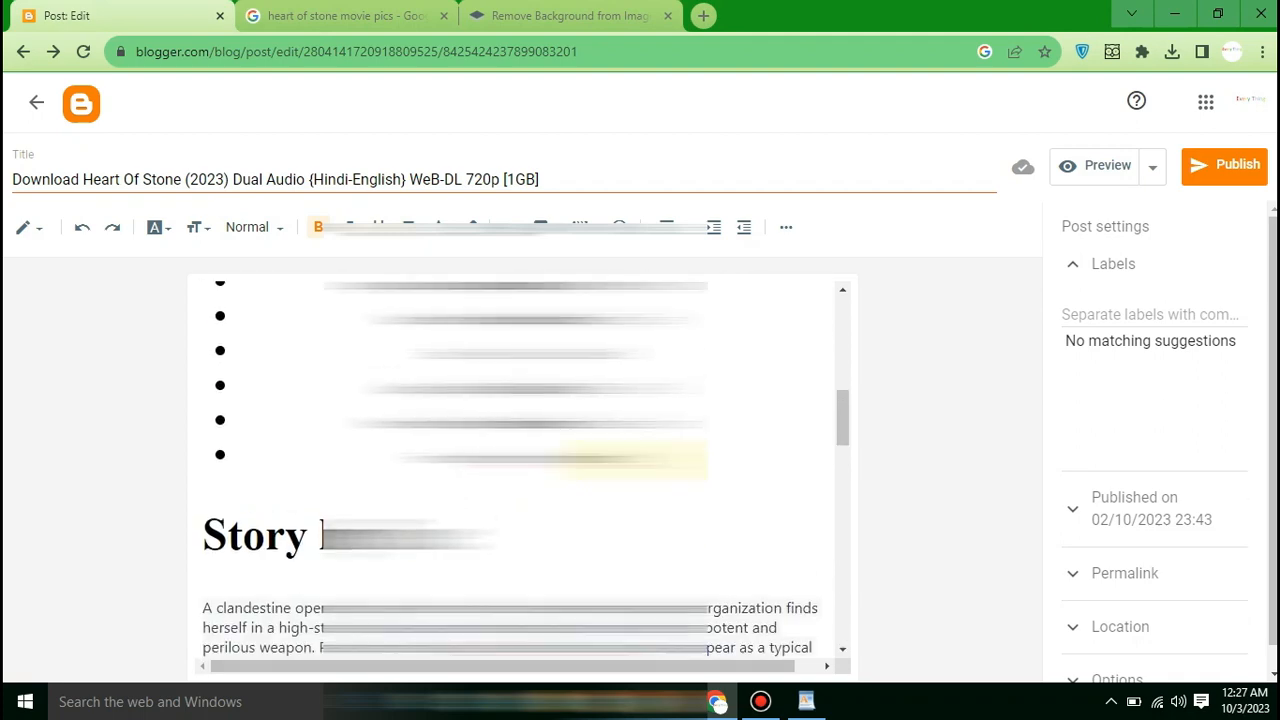
{"action": "left_click", "coordinate": [1220, 178]}
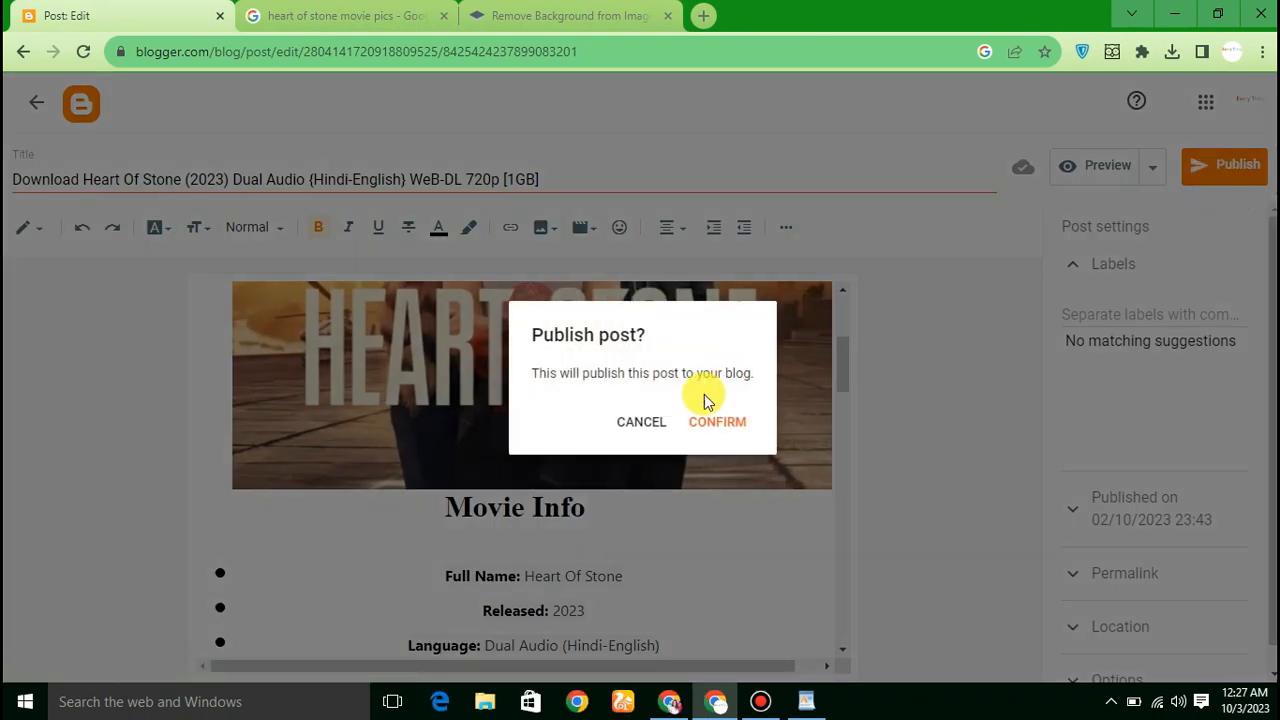
{"action": "left_click", "coordinate": [728, 423]}
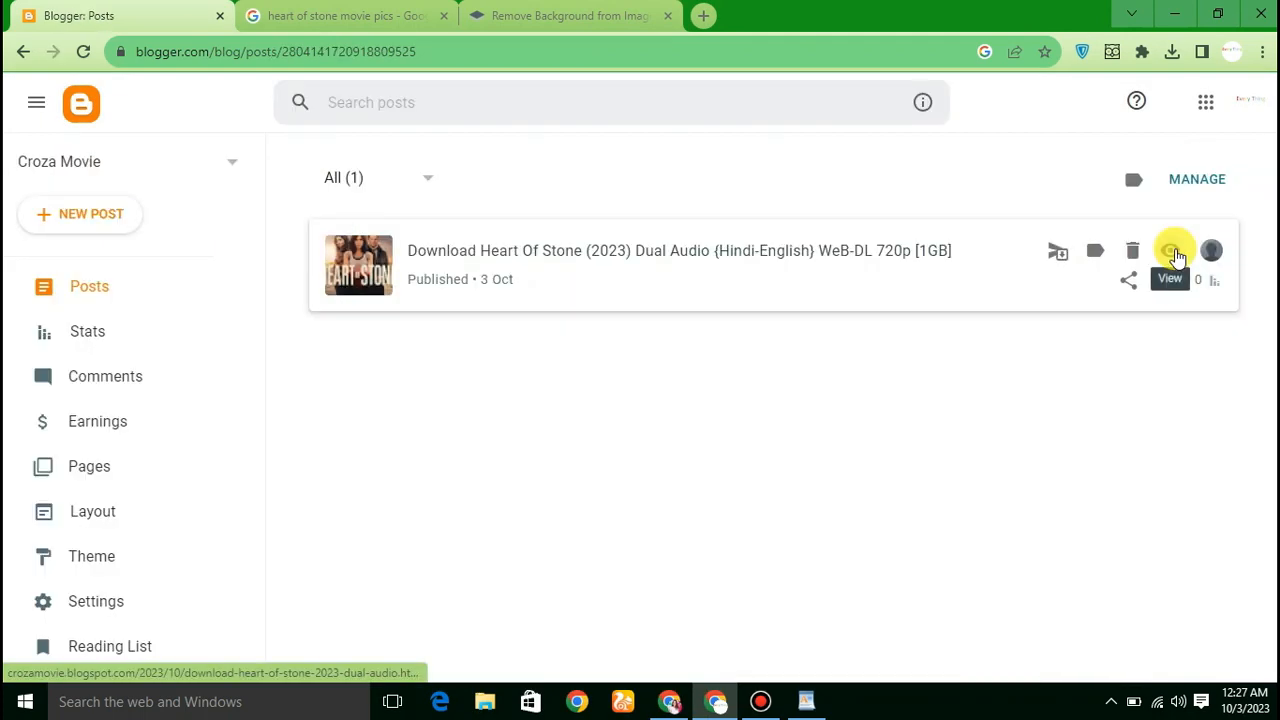
Step: View the published Heart Of Stone post on the live blog and examine its title, poster, Movie Info, Story line and Screen Shots sections
{"action": "left_click", "coordinate": [1167, 251]}
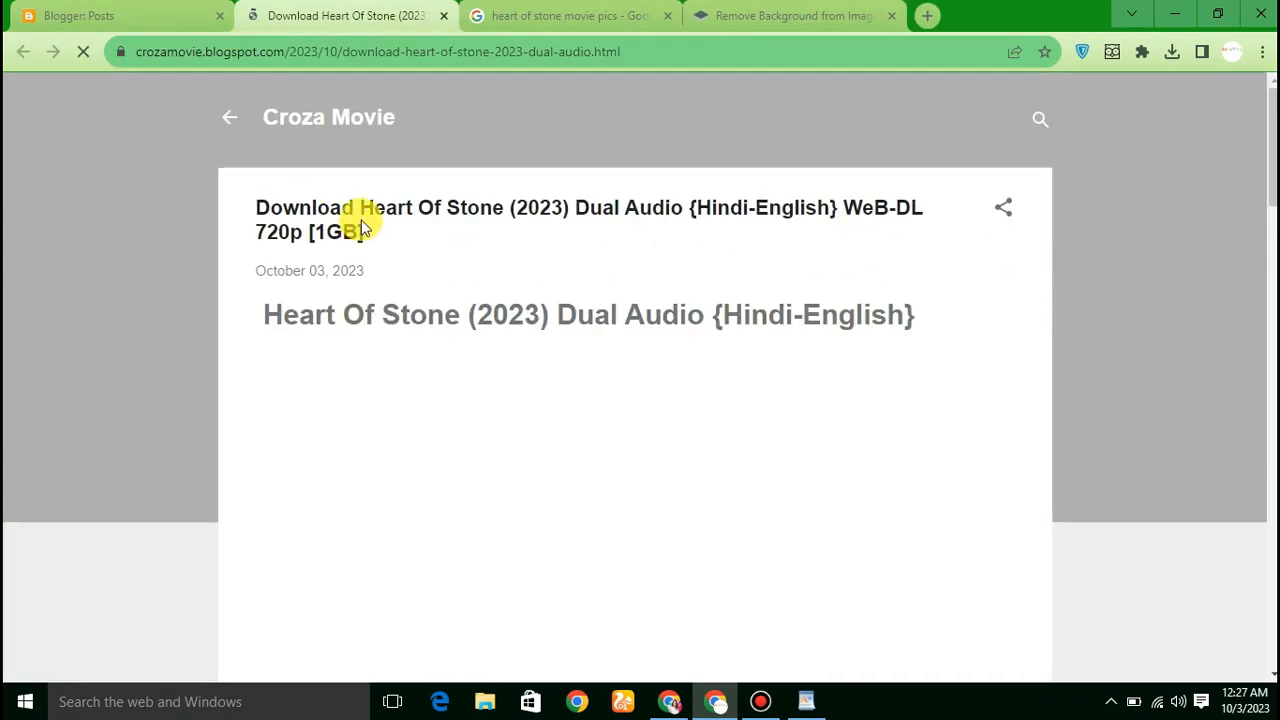
{"action": "scroll", "coordinate": [556, 270], "scroll_direction": "down", "scroll_amount": 2}
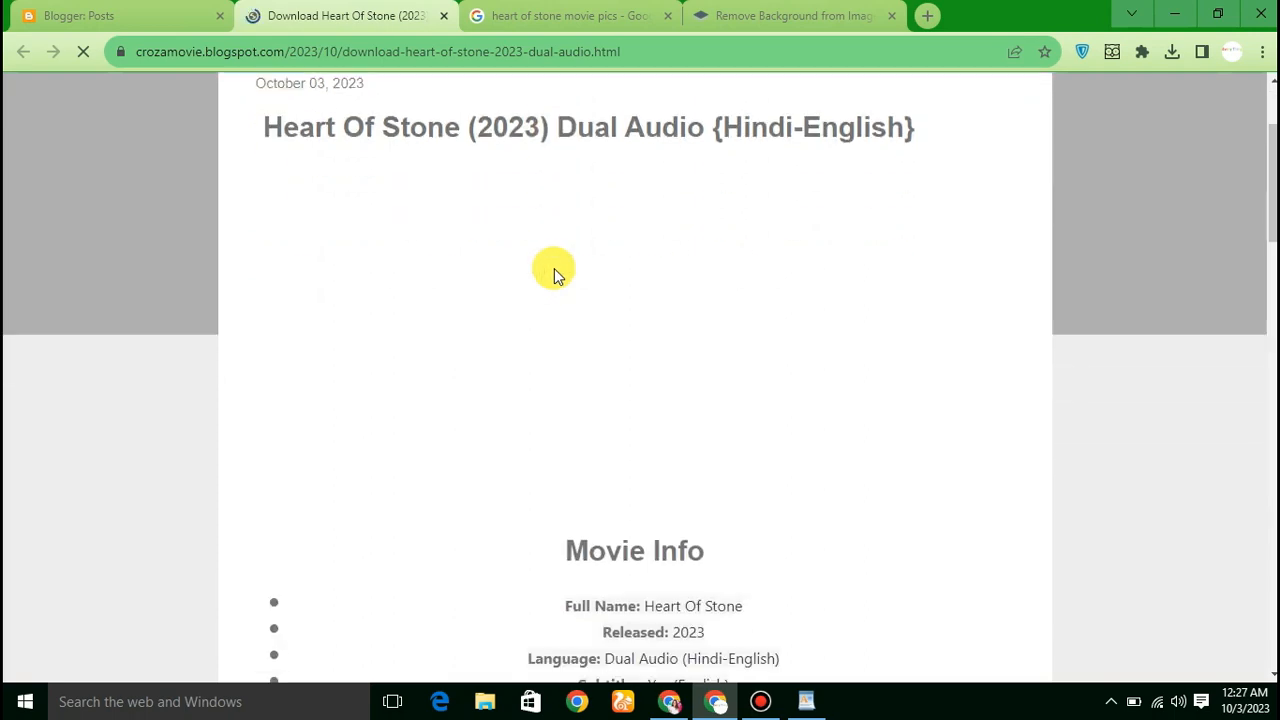
{"action": "scroll", "coordinate": [558, 272], "scroll_direction": "down", "scroll_amount": 7}
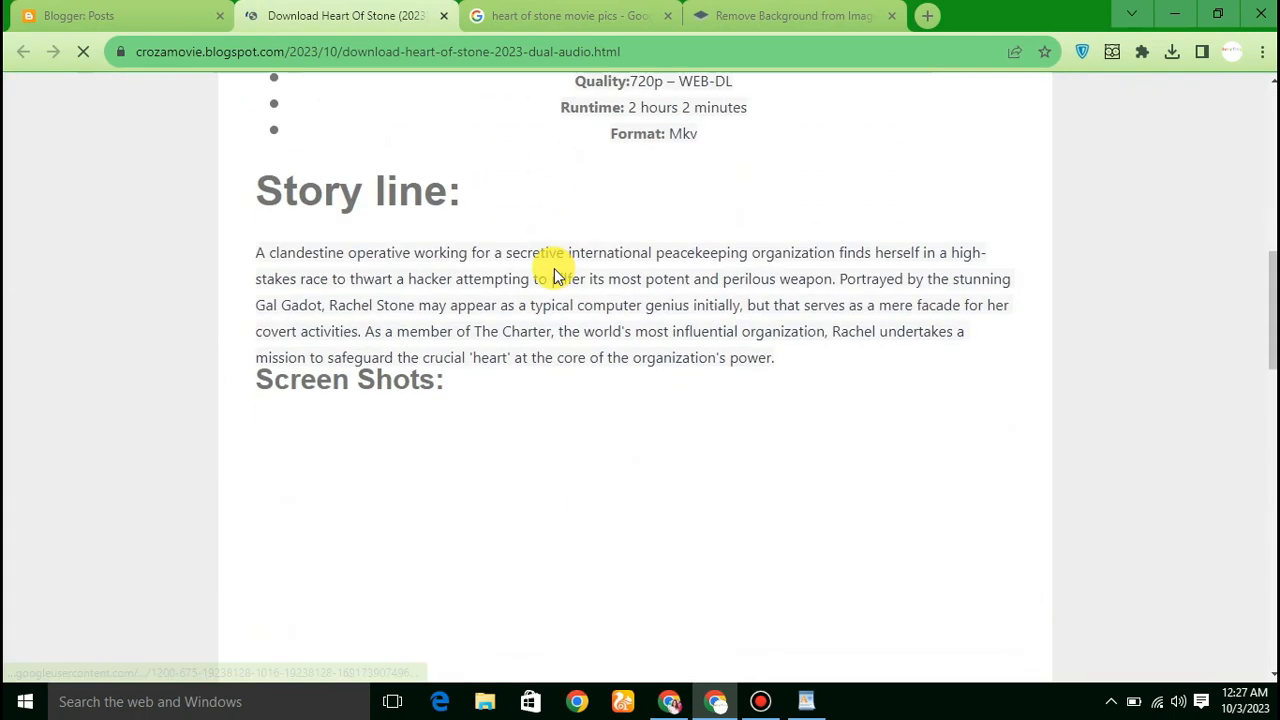
{"action": "scroll", "coordinate": [418, 287], "scroll_direction": "up", "scroll_amount": 3}
{"action": "scroll", "coordinate": [418, 287], "scroll_direction": "up", "scroll_amount": 6}
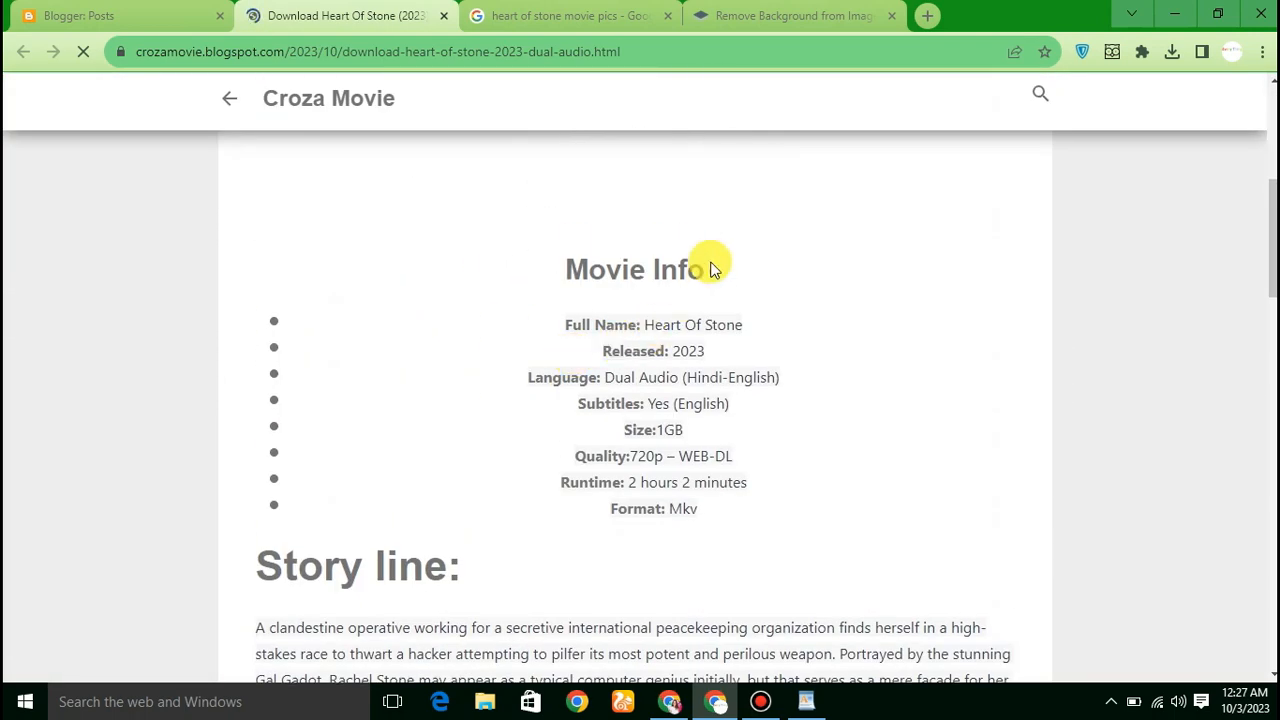
{"action": "scroll", "coordinate": [520, 386], "scroll_direction": "down", "scroll_amount": 3}
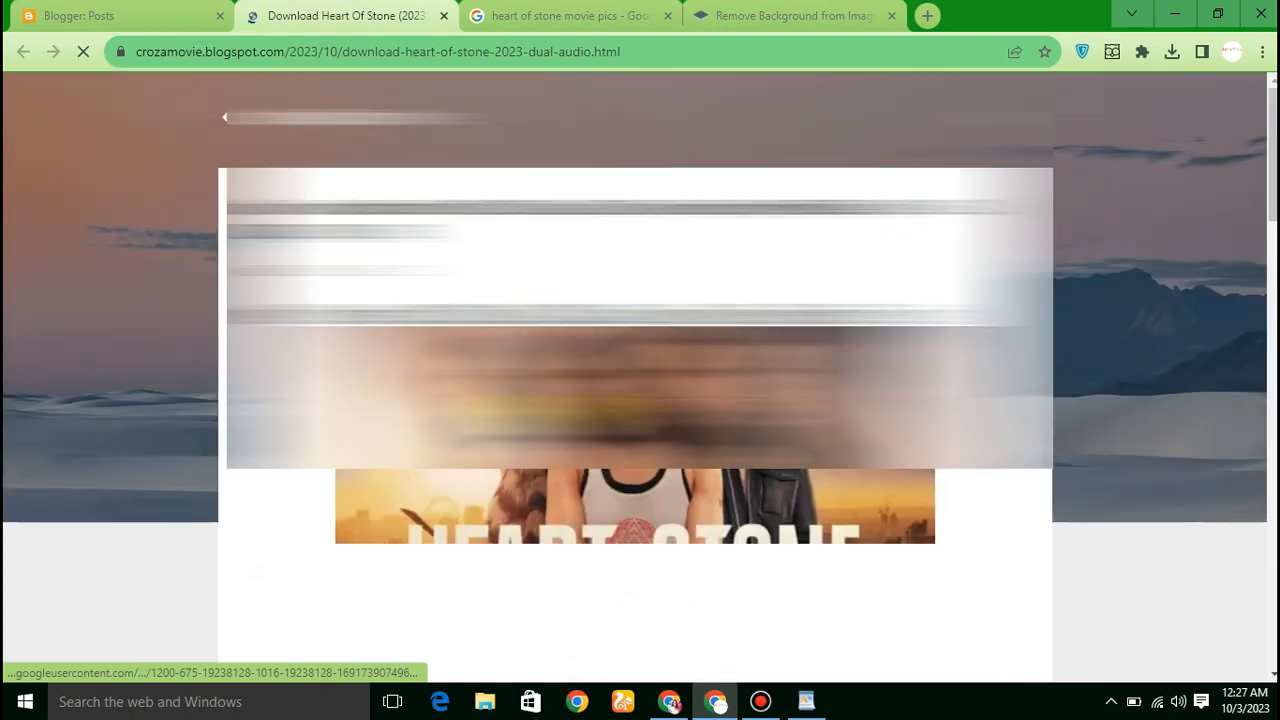
{"action": "scroll", "coordinate": [640, 378], "scroll_direction": "up", "scroll_amount": 2}
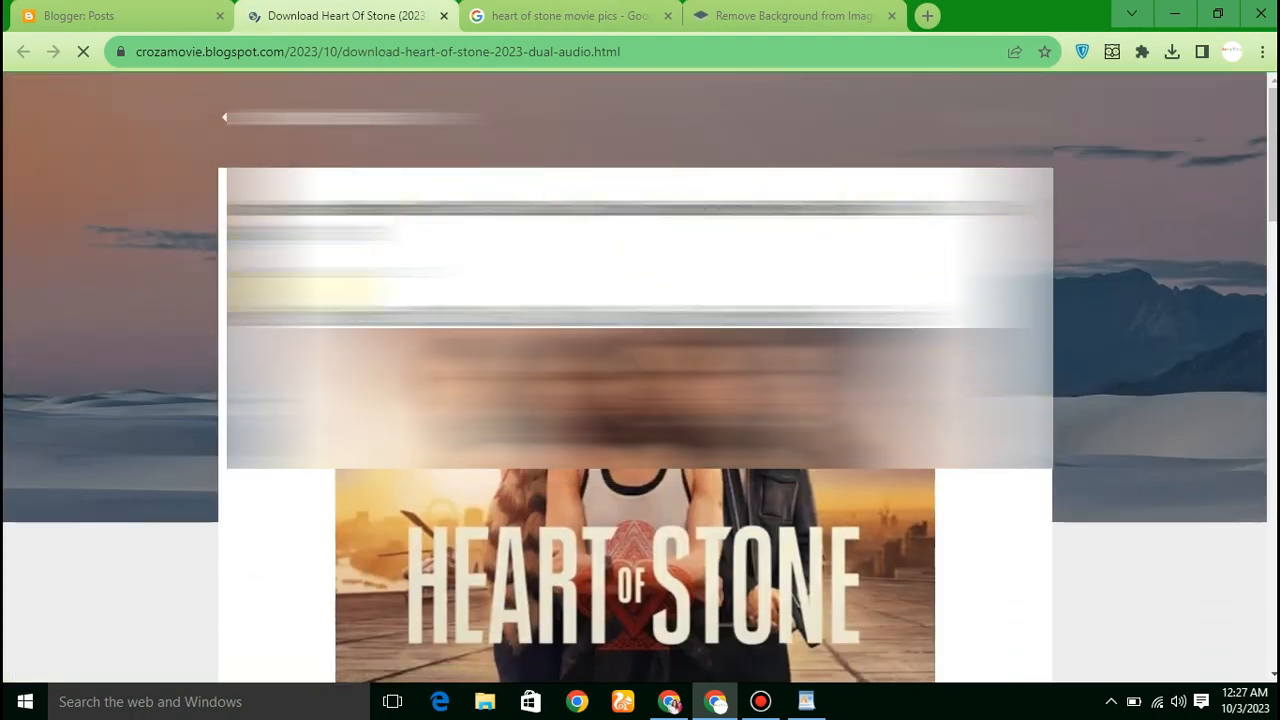
{"action": "scroll", "coordinate": [640, 400], "scroll_direction": "down", "scroll_amount": 1}
{"action": "scroll", "coordinate": [640, 400], "scroll_direction": "down", "scroll_amount": 12}
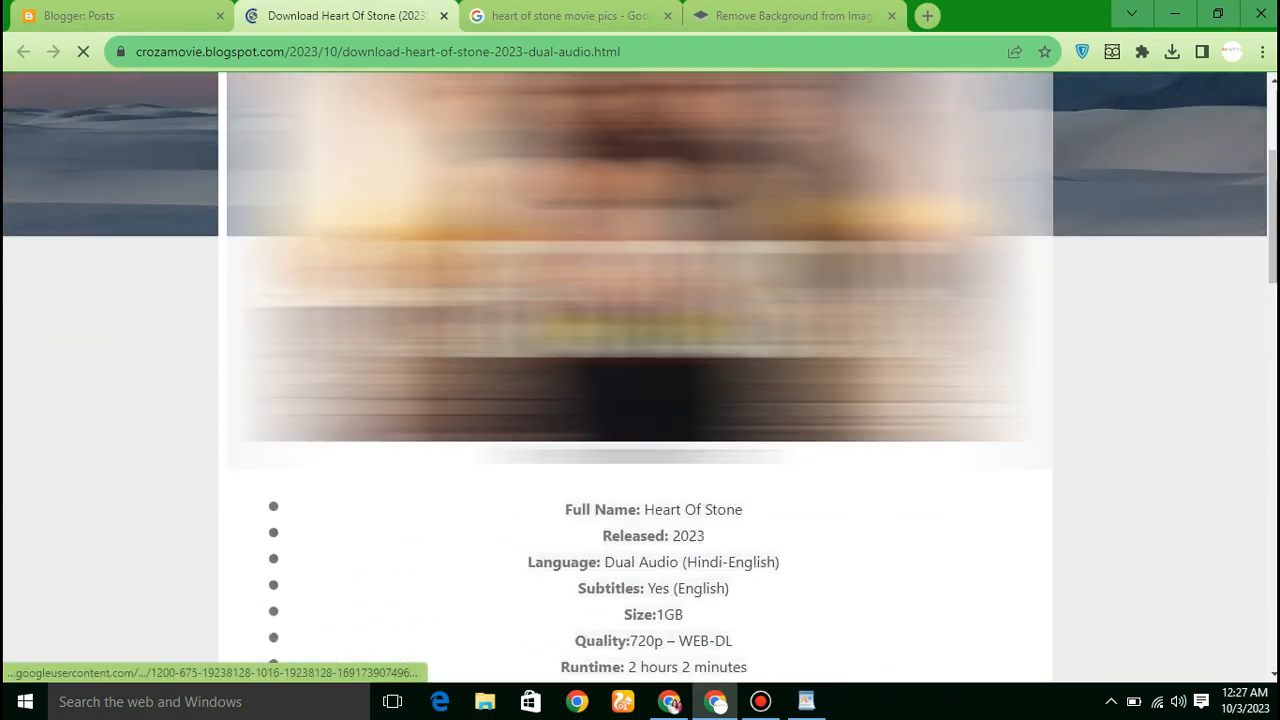
{"action": "scroll", "coordinate": [551, 366], "scroll_direction": "down", "scroll_amount": 3}
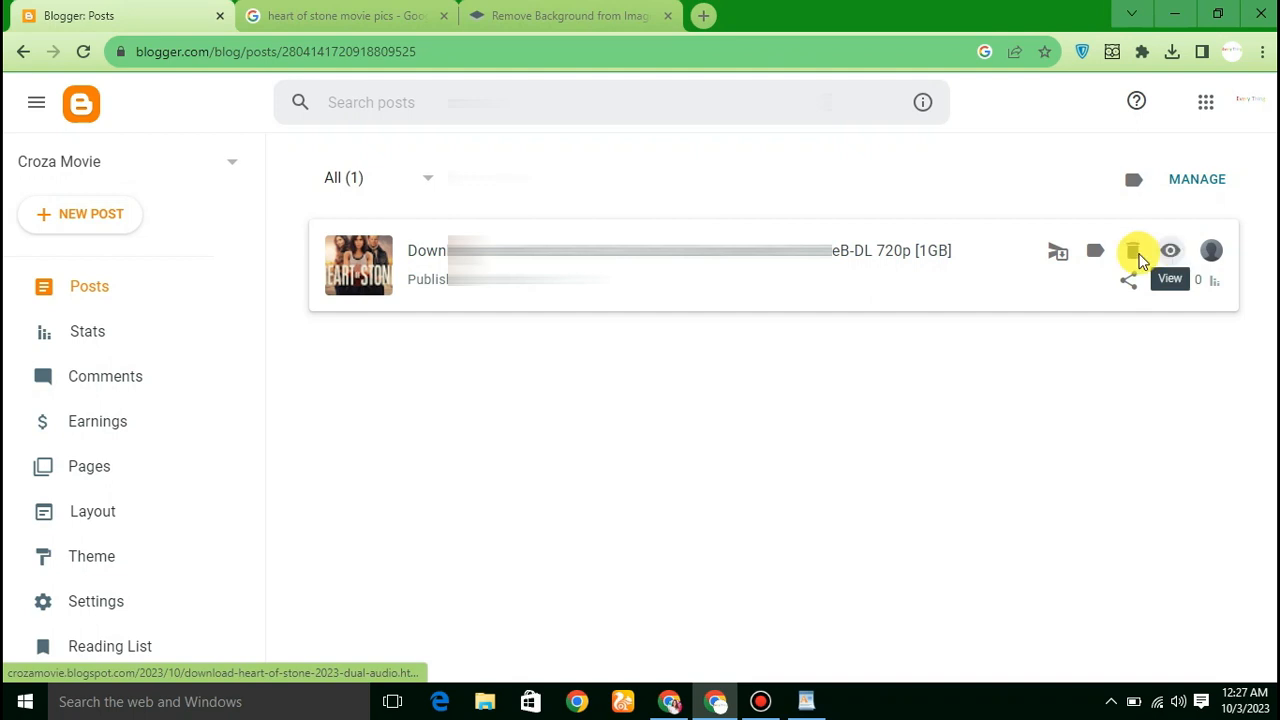
{"action": "left_click", "coordinate": [1166, 251]}
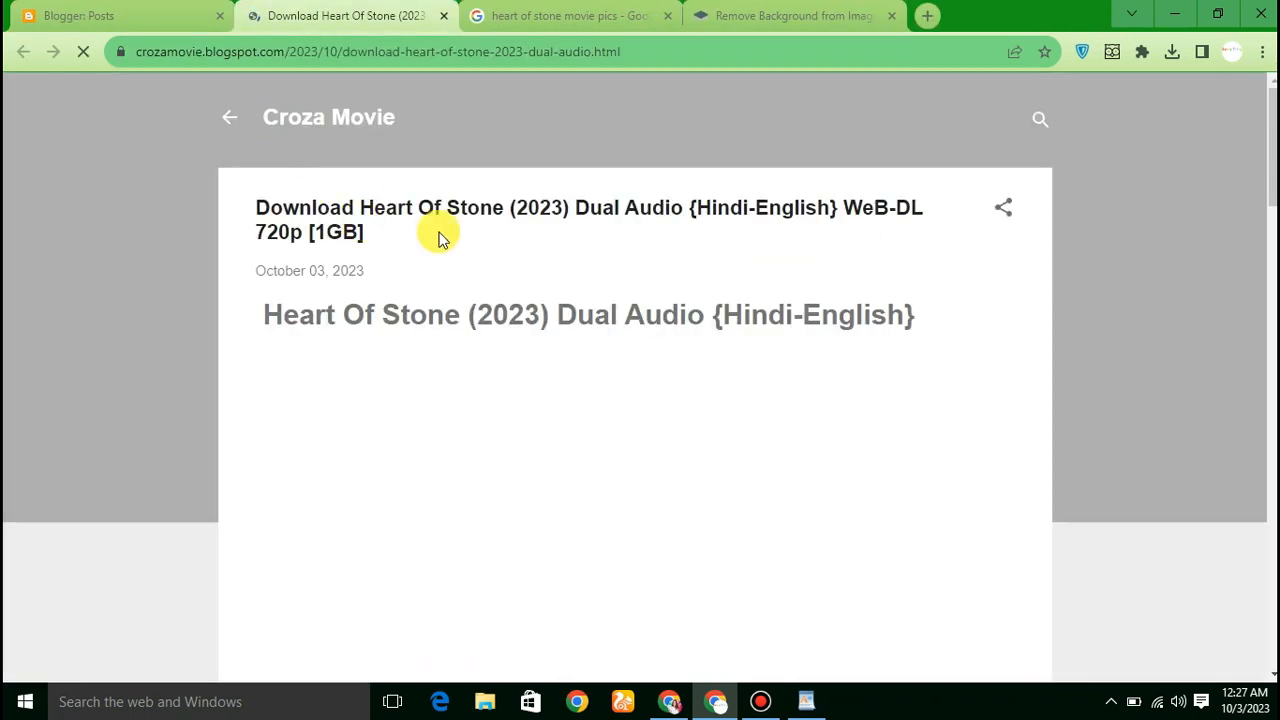
{"action": "scroll", "coordinate": [557, 275], "scroll_direction": "down", "scroll_amount": 5}
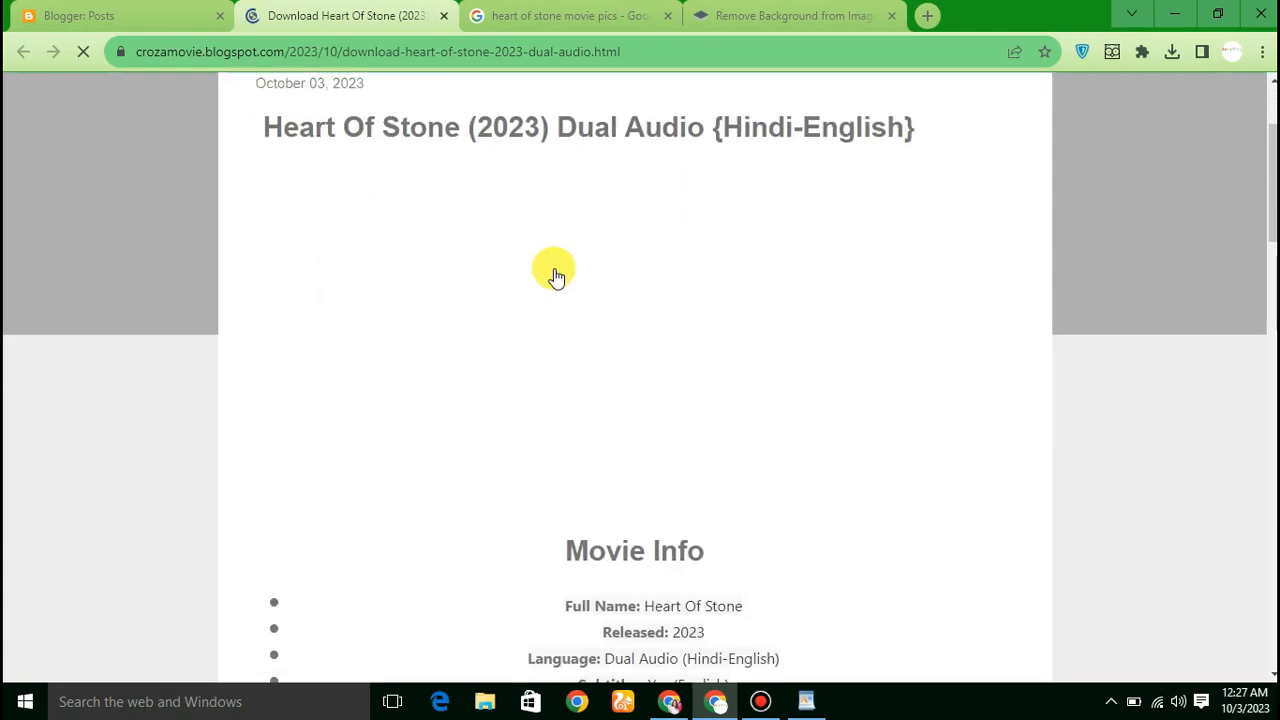